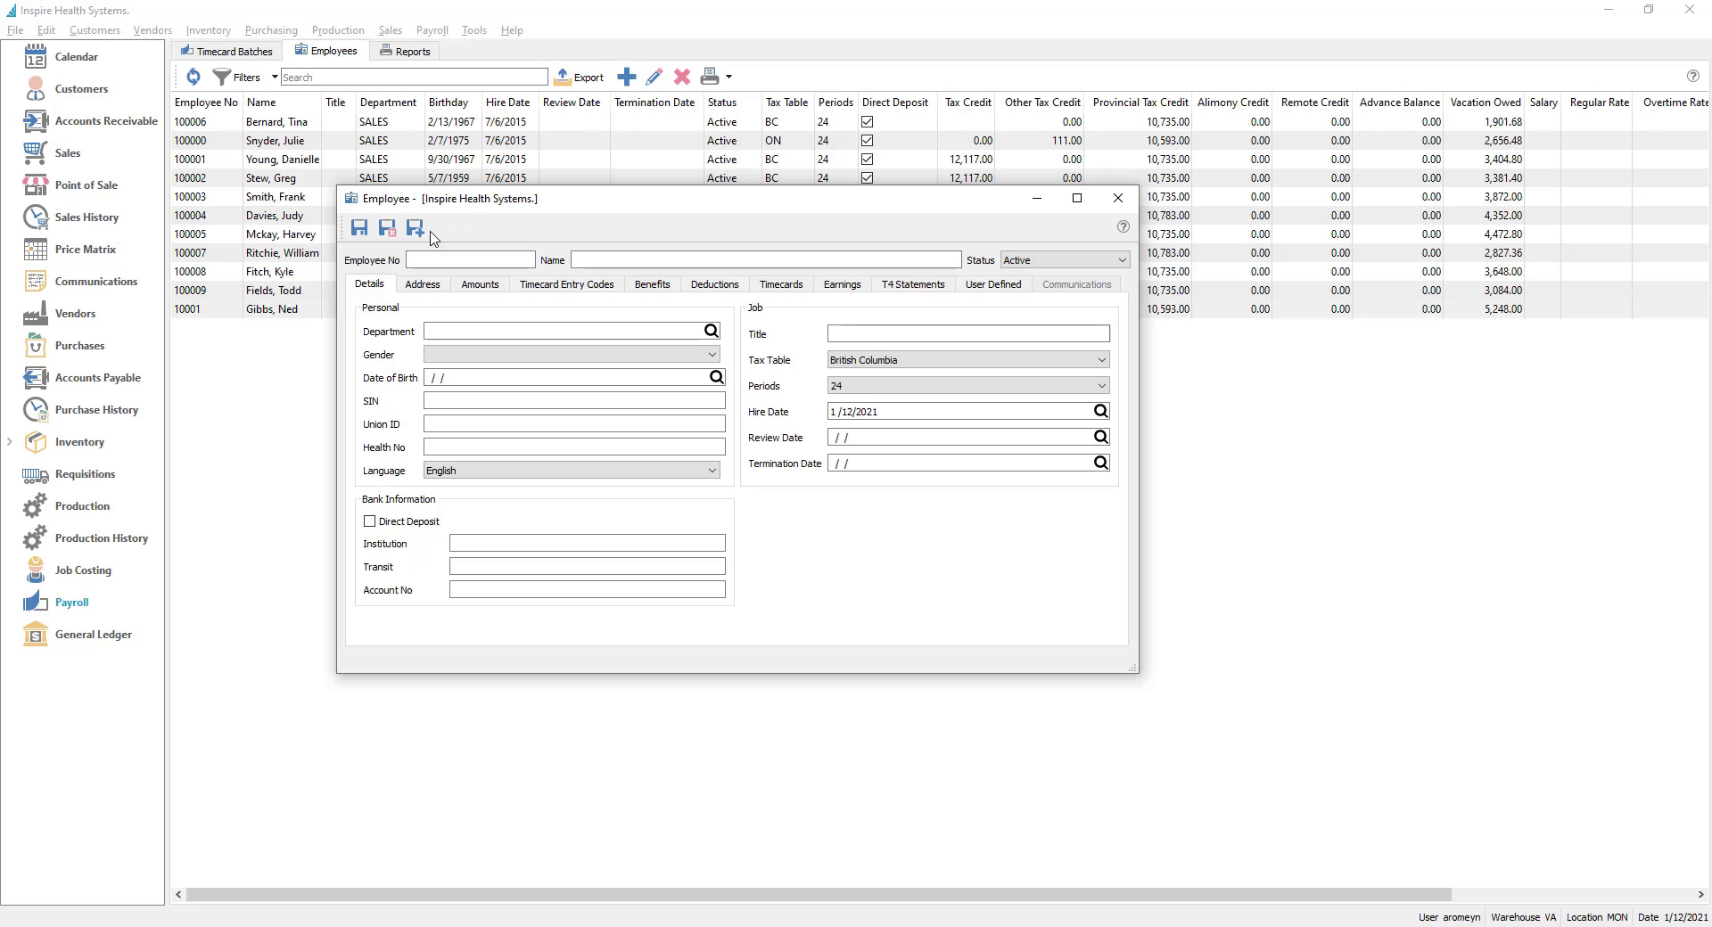
- Enter the new employee's employee number and full name
left_click(421, 261)
type("MASONR")
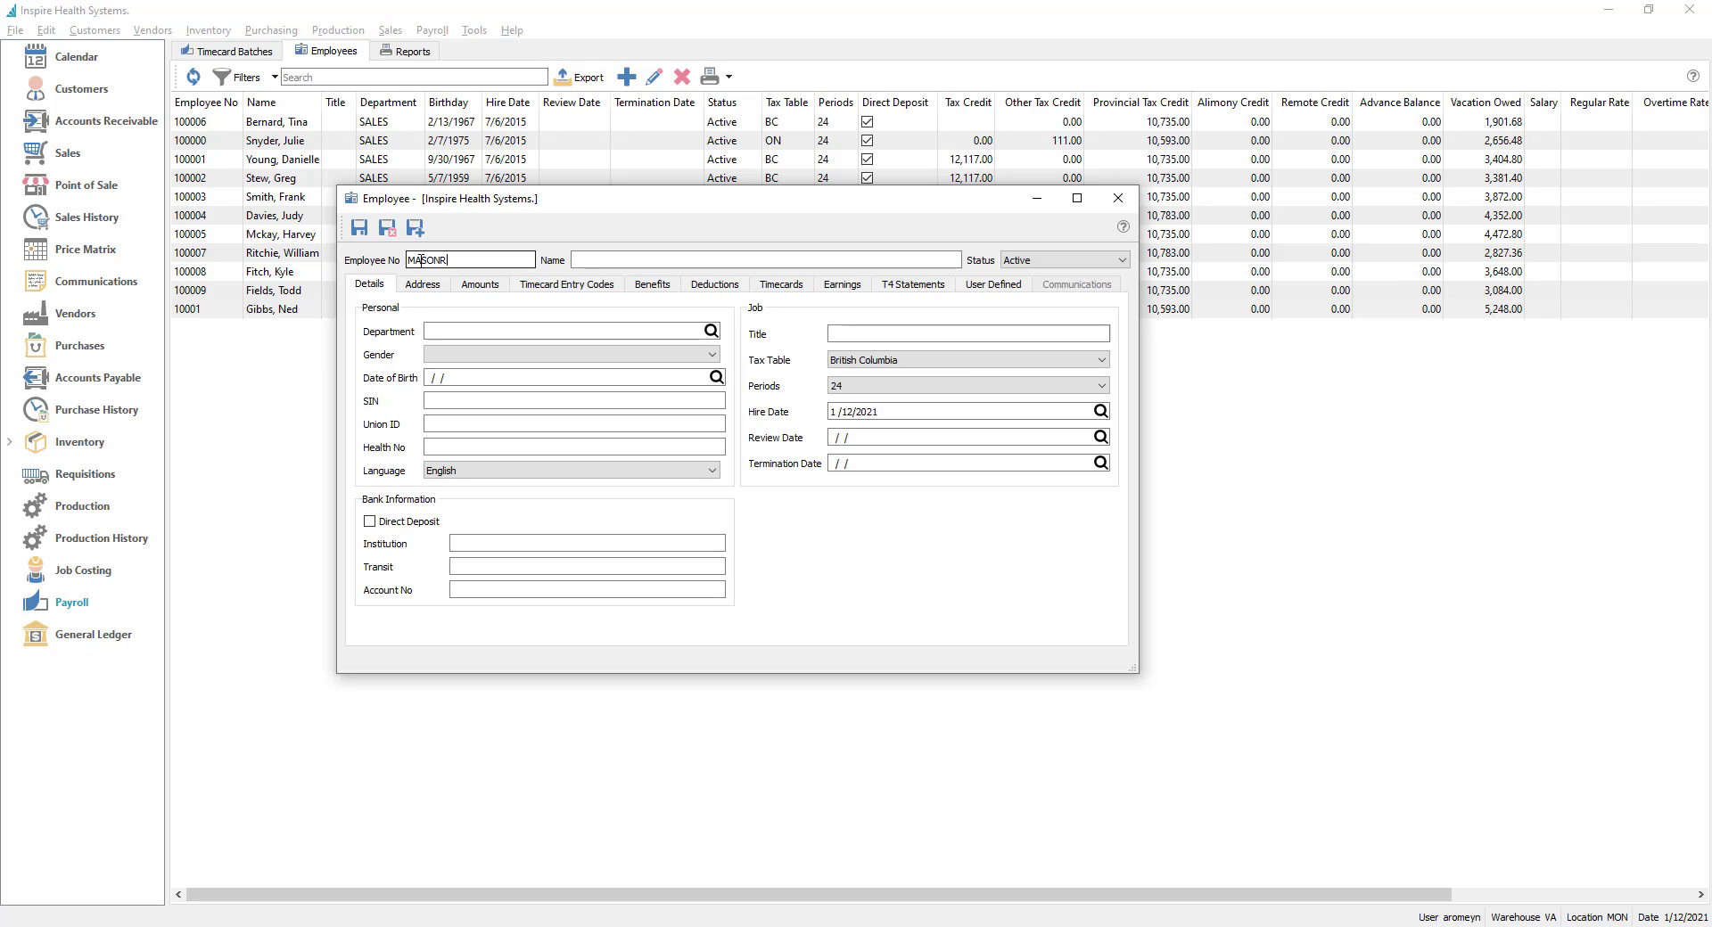
key("Tab")
type("Mason, Ro")
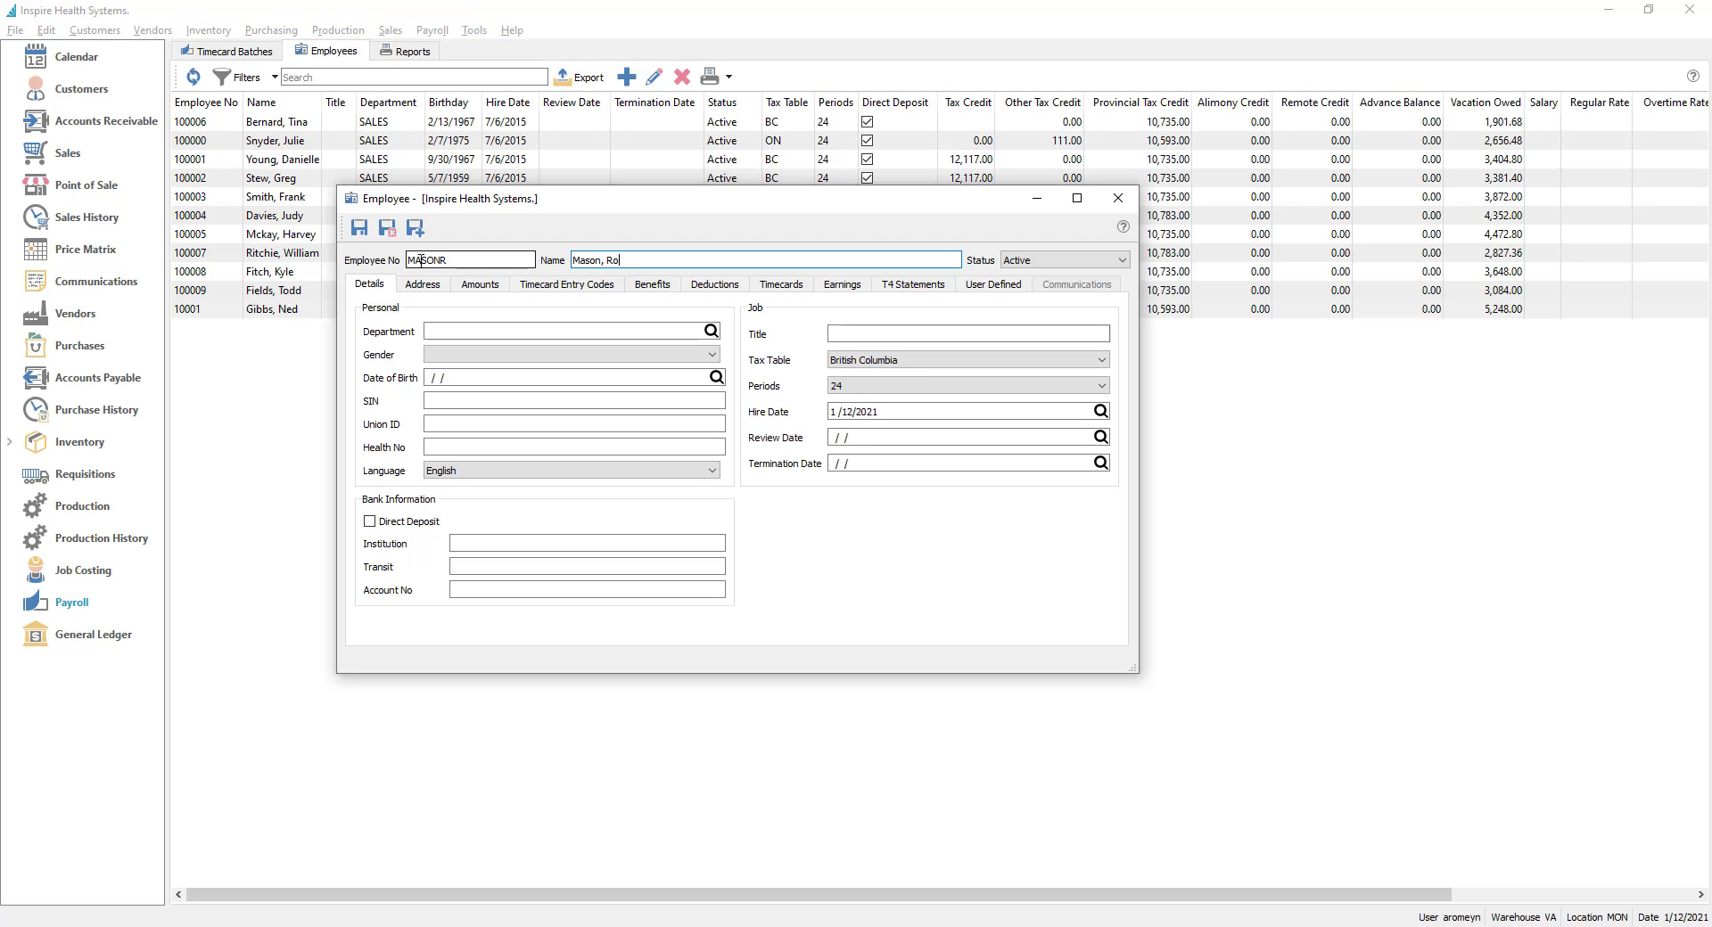
type("ry")
- Assign the employee to the SERVICE department and set the gender to Male
left_click(474, 331)
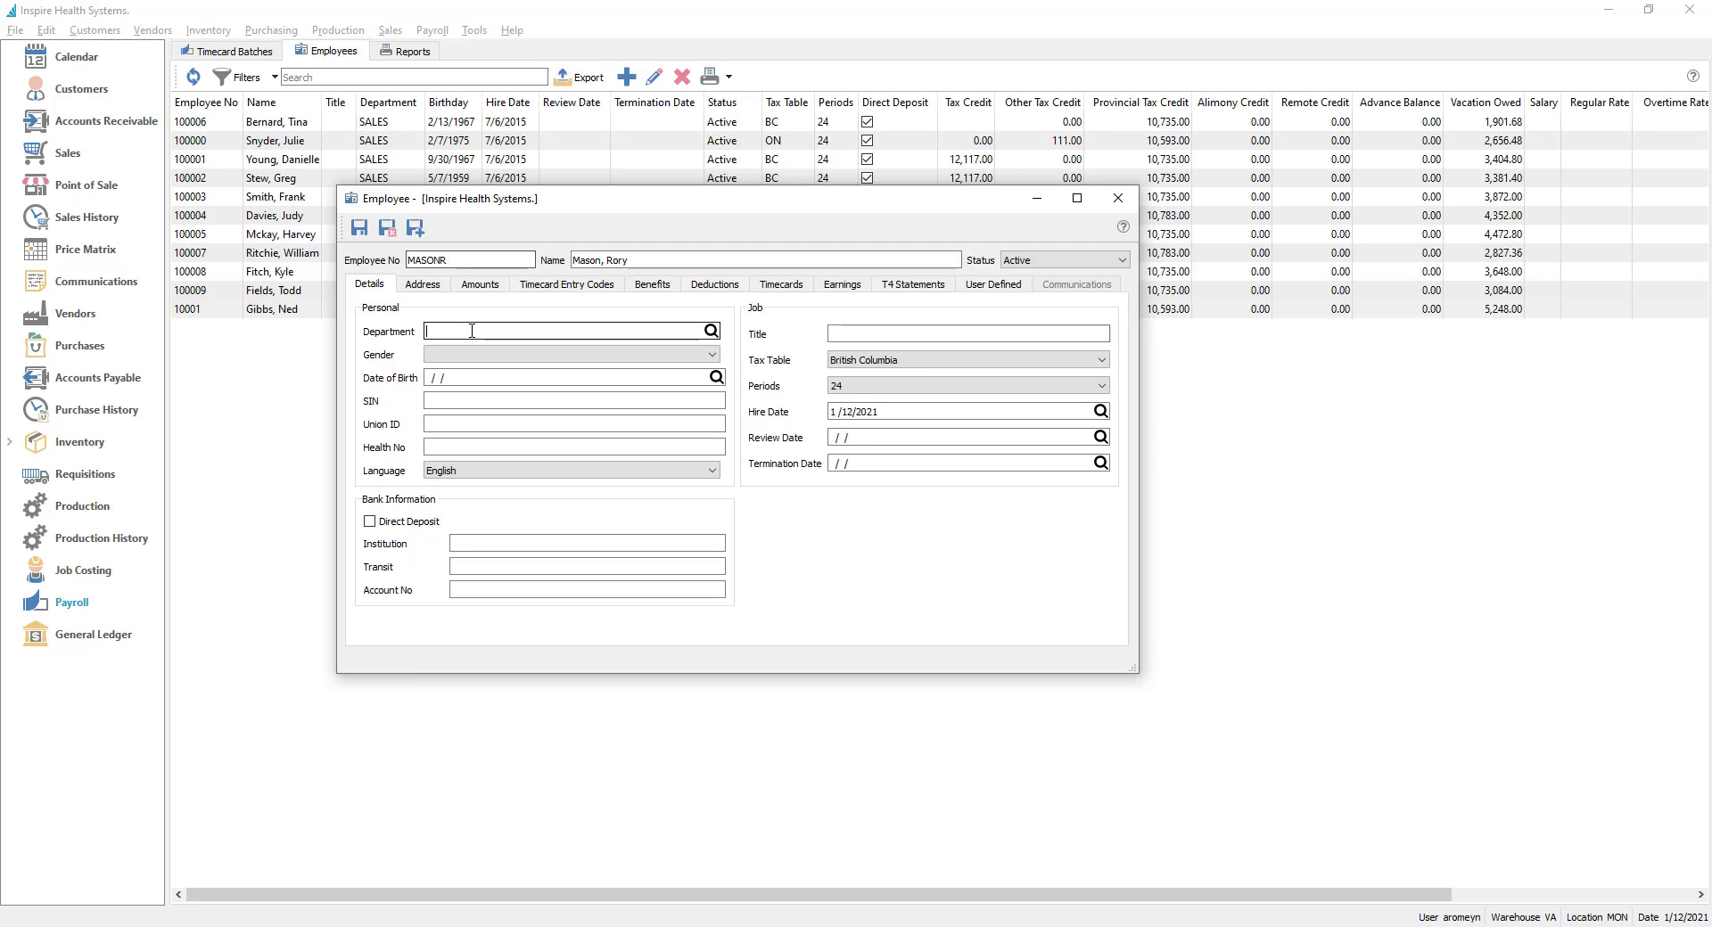
left_click(711, 331)
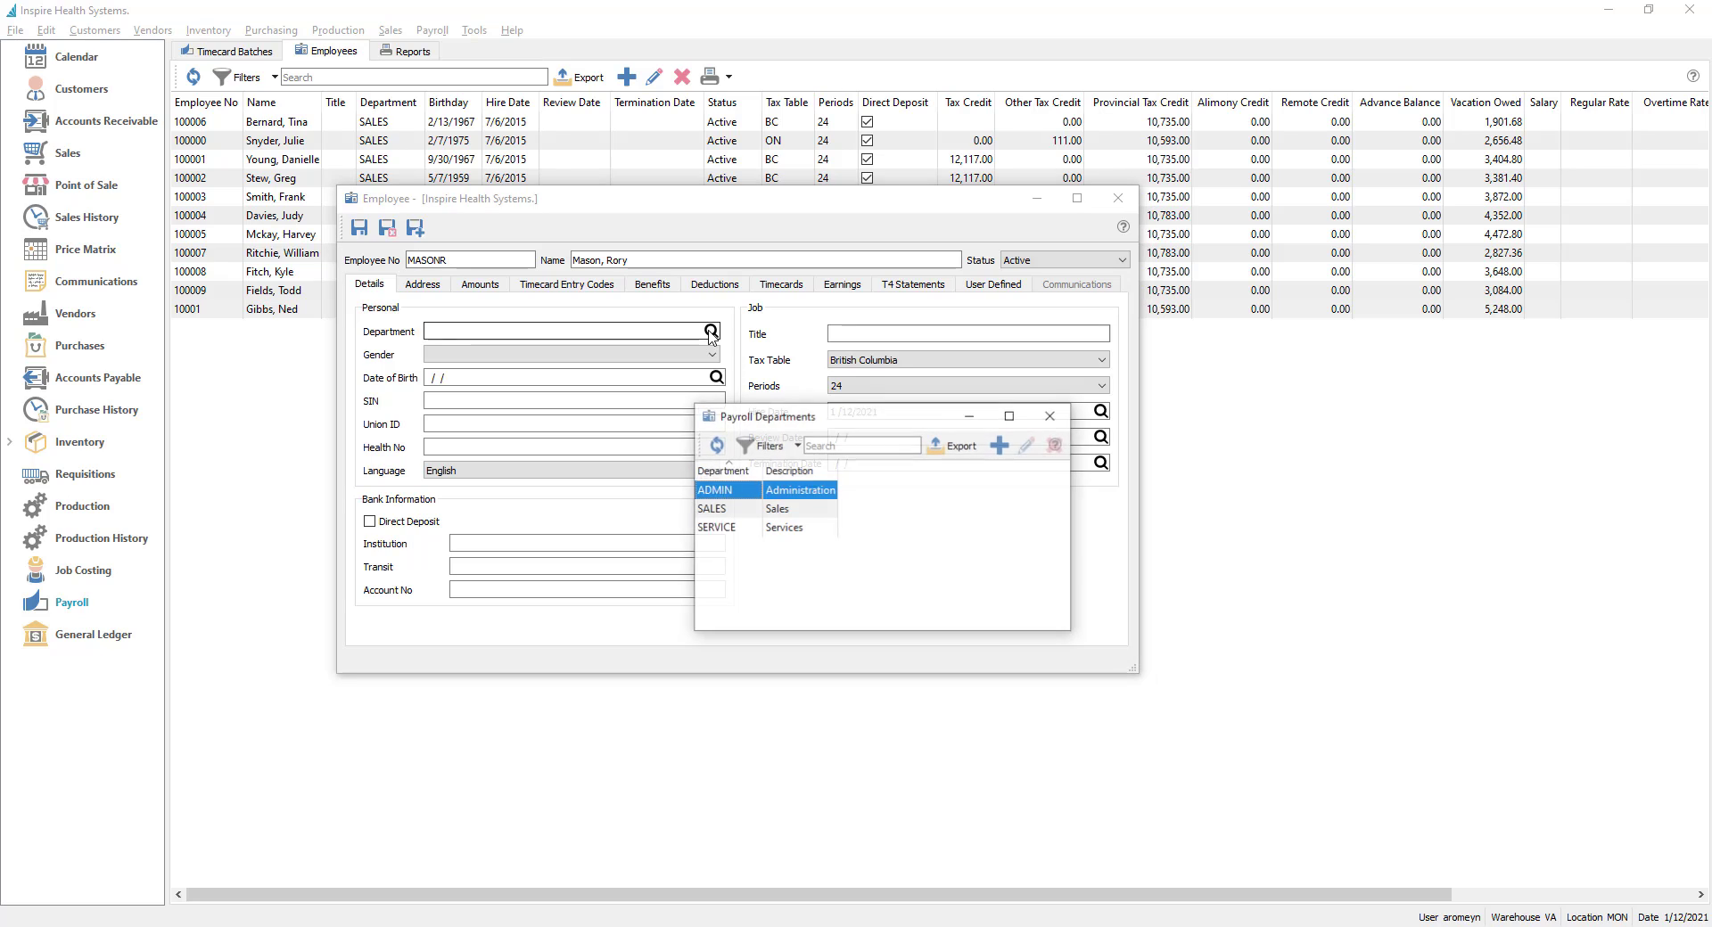
double_click(721, 528)
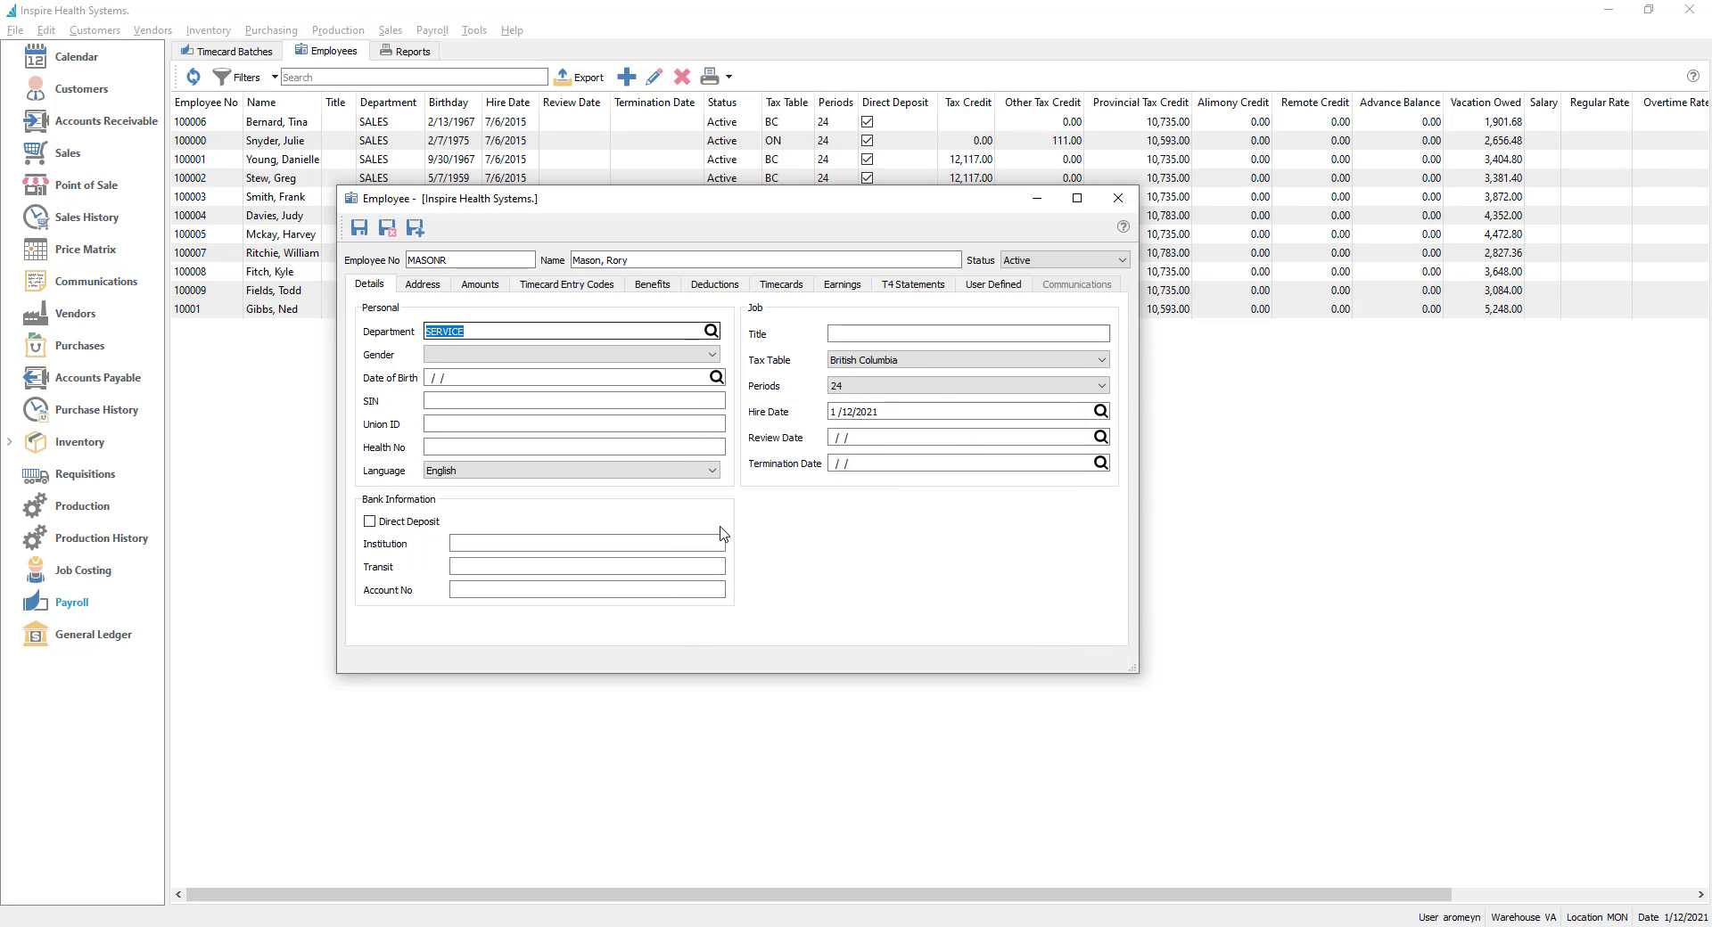
left_click(610, 332)
left_click(667, 354)
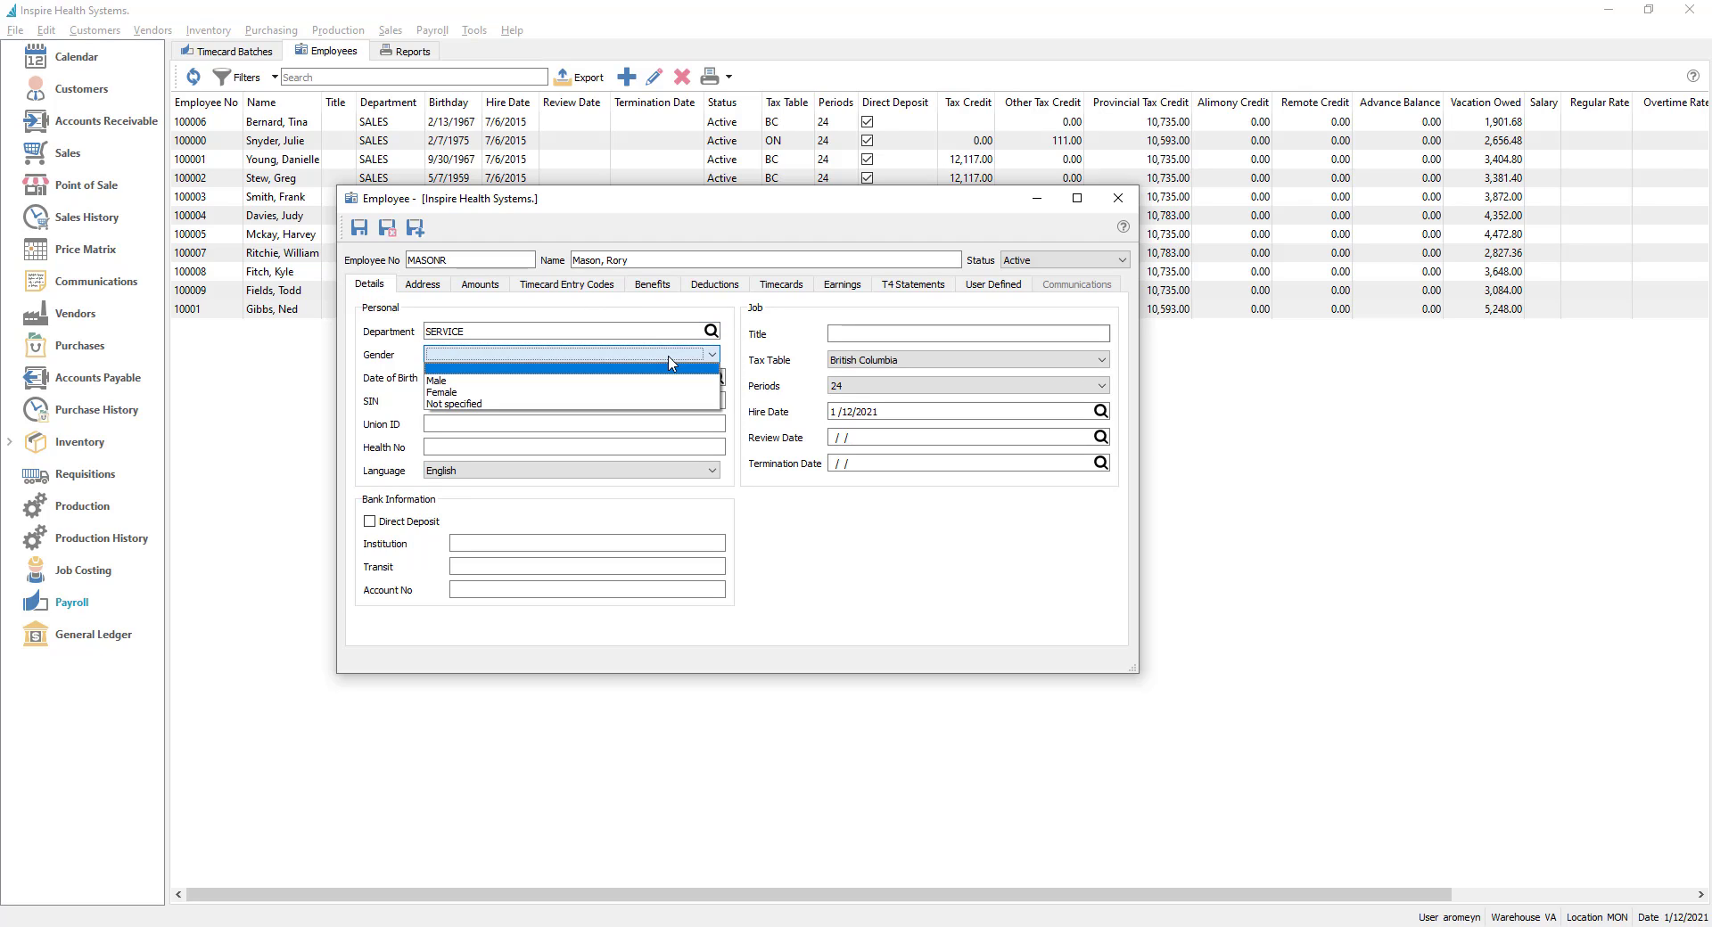
left_click(630, 381)
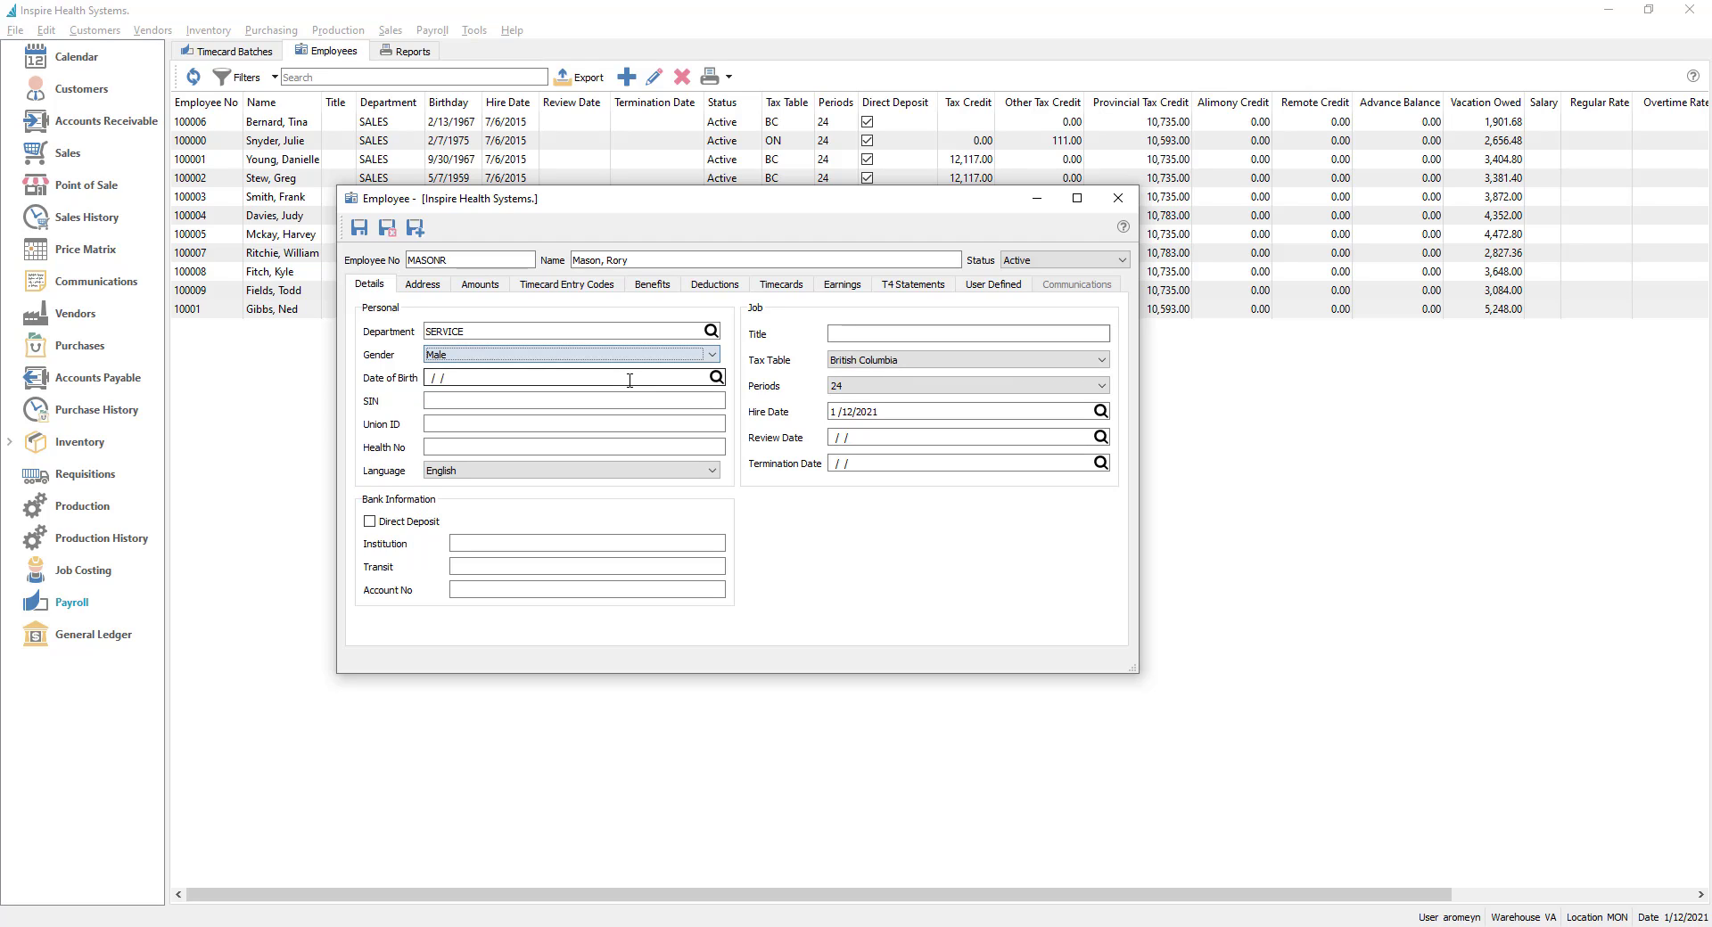
- Enter the employee's date of birth and social insurance number
left_click(598, 380)
type("01/01/1")
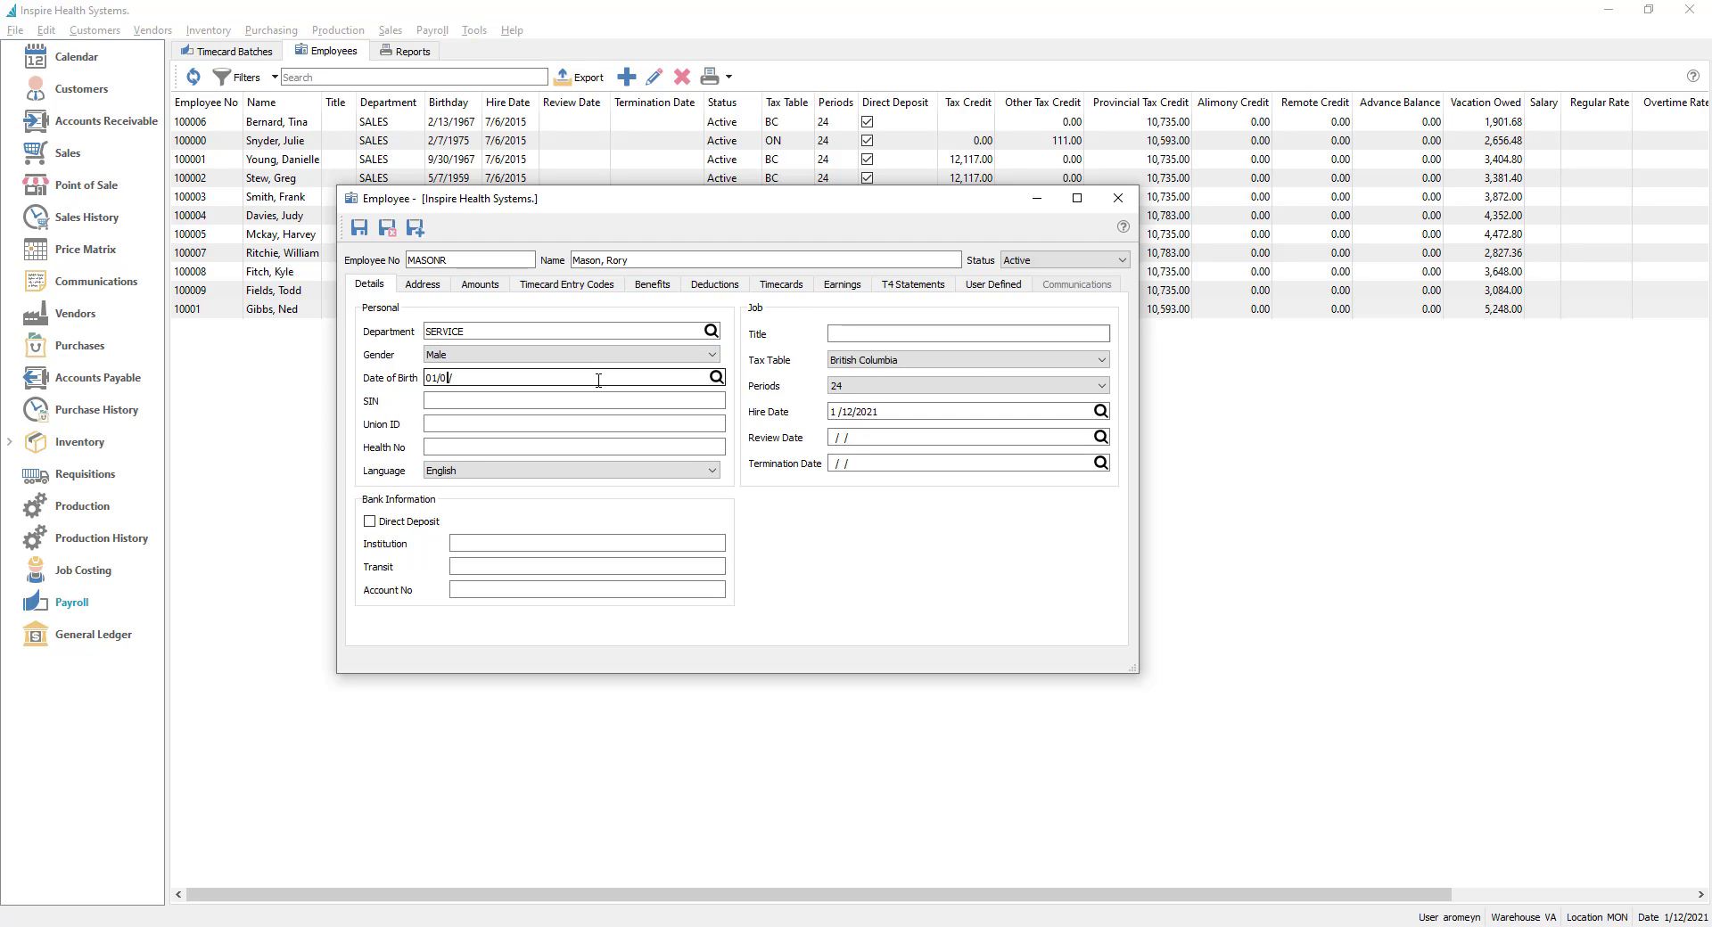
type("986")
left_click(554, 395)
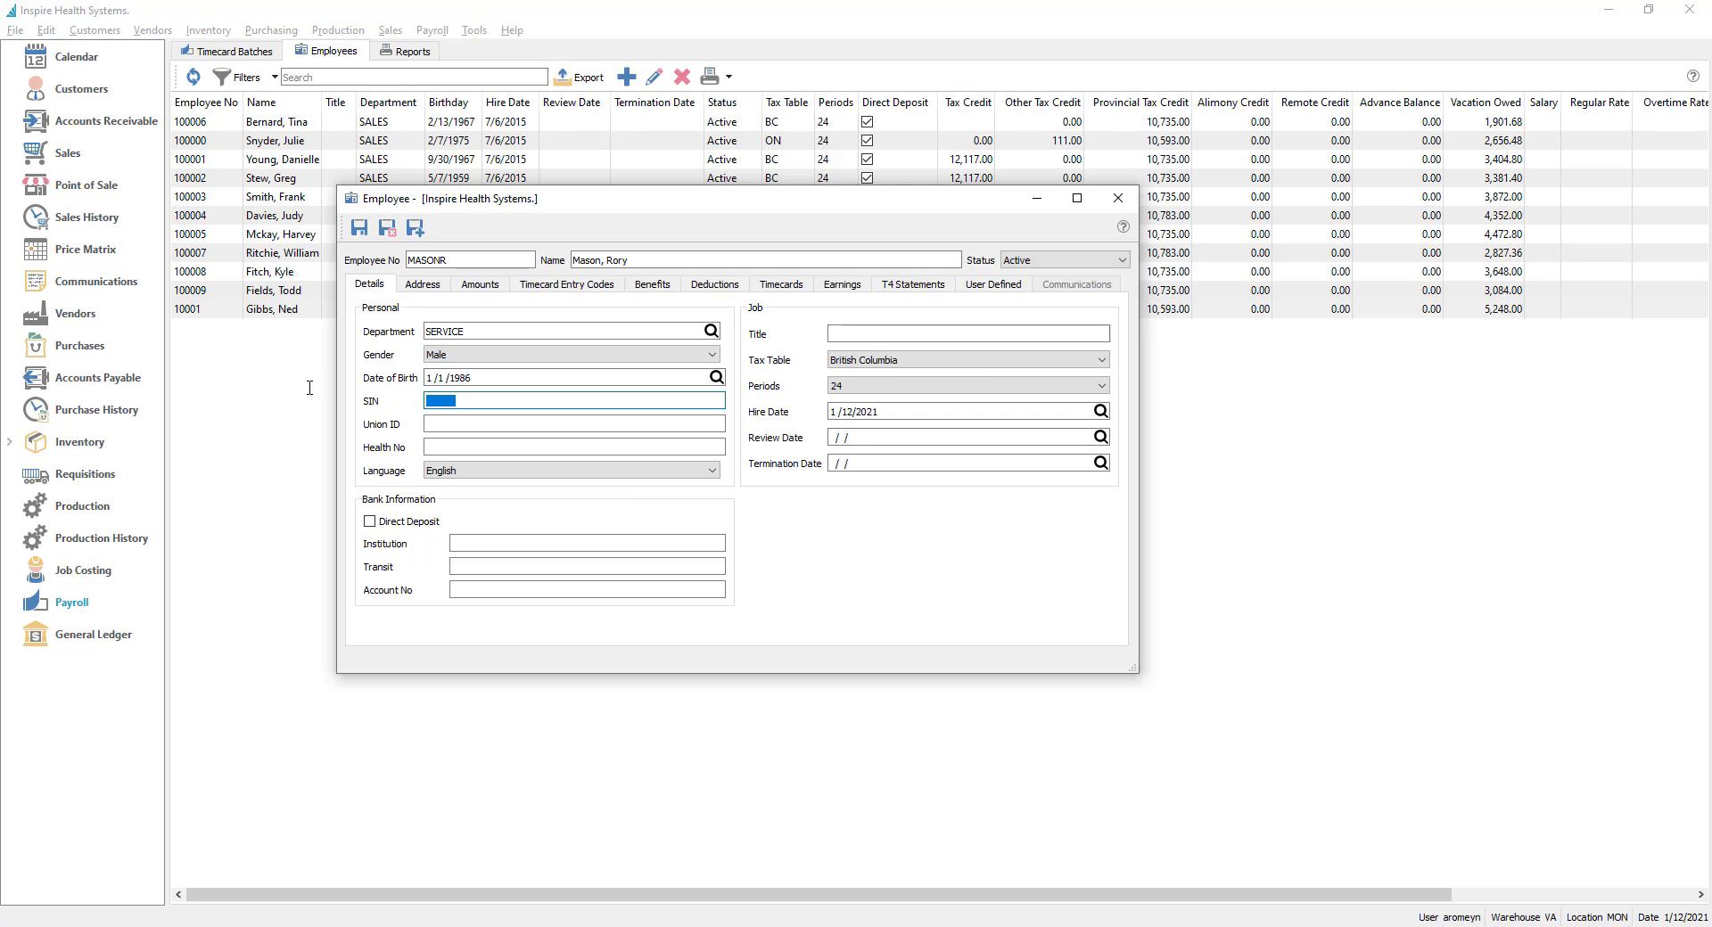
type("000 000 000")
- Examine the remaining personal, direct deposit and job fields, including the choices for tax table and pay periods
left_click(458, 425)
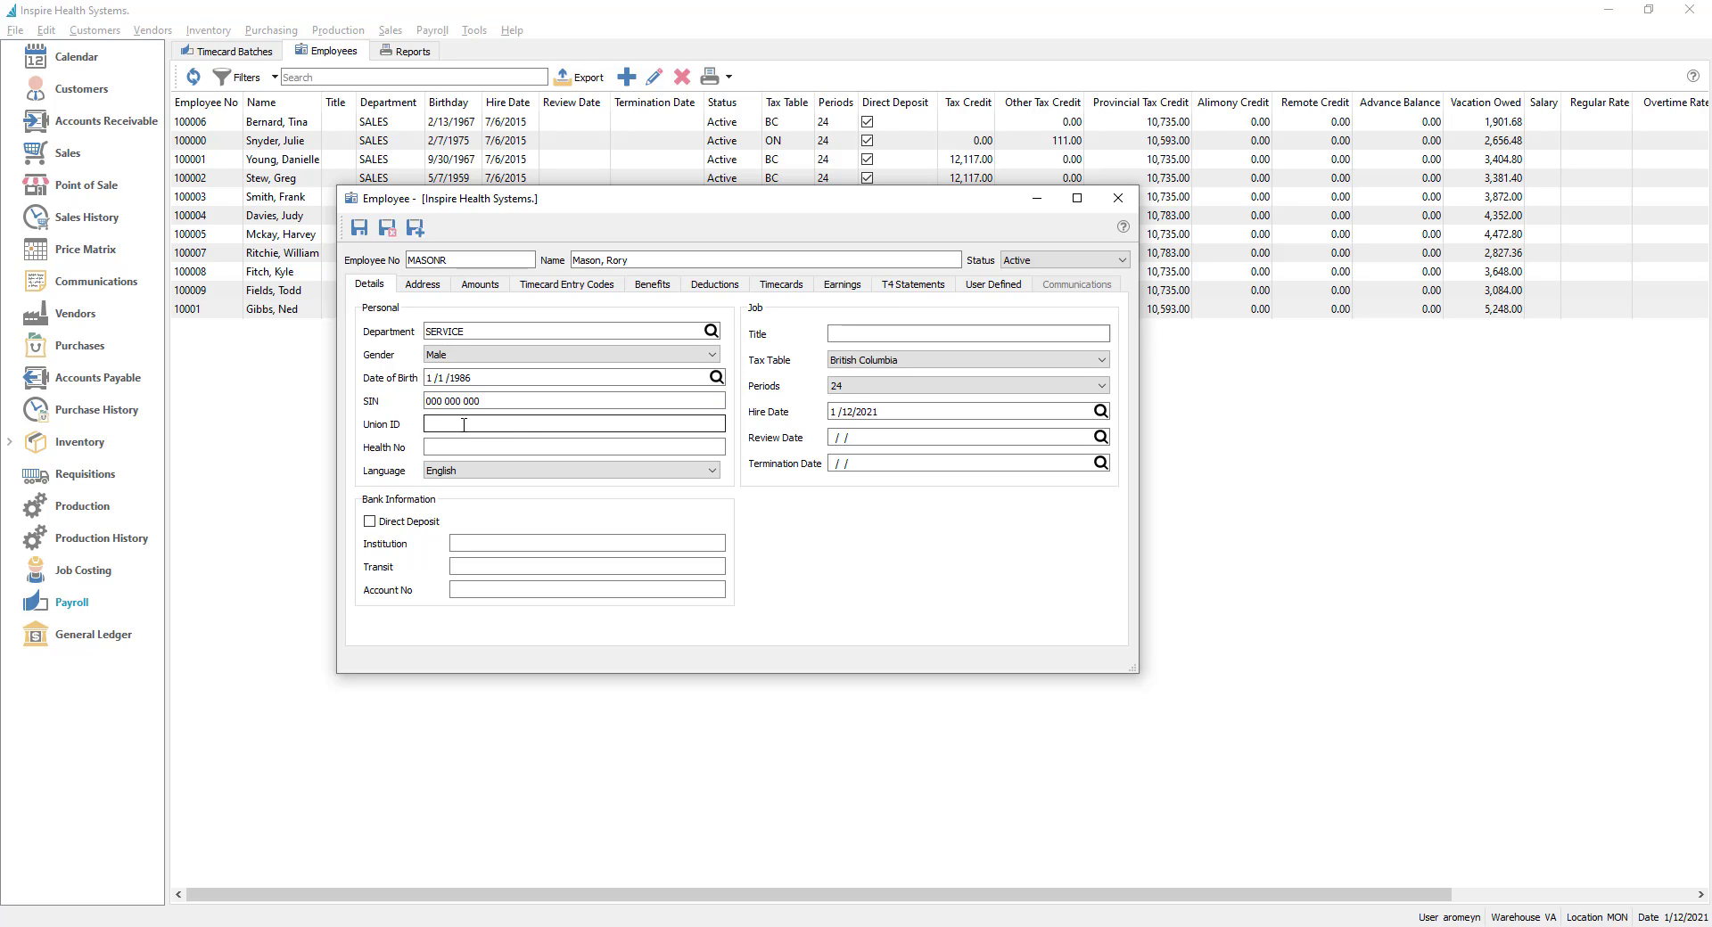
left_click(477, 444)
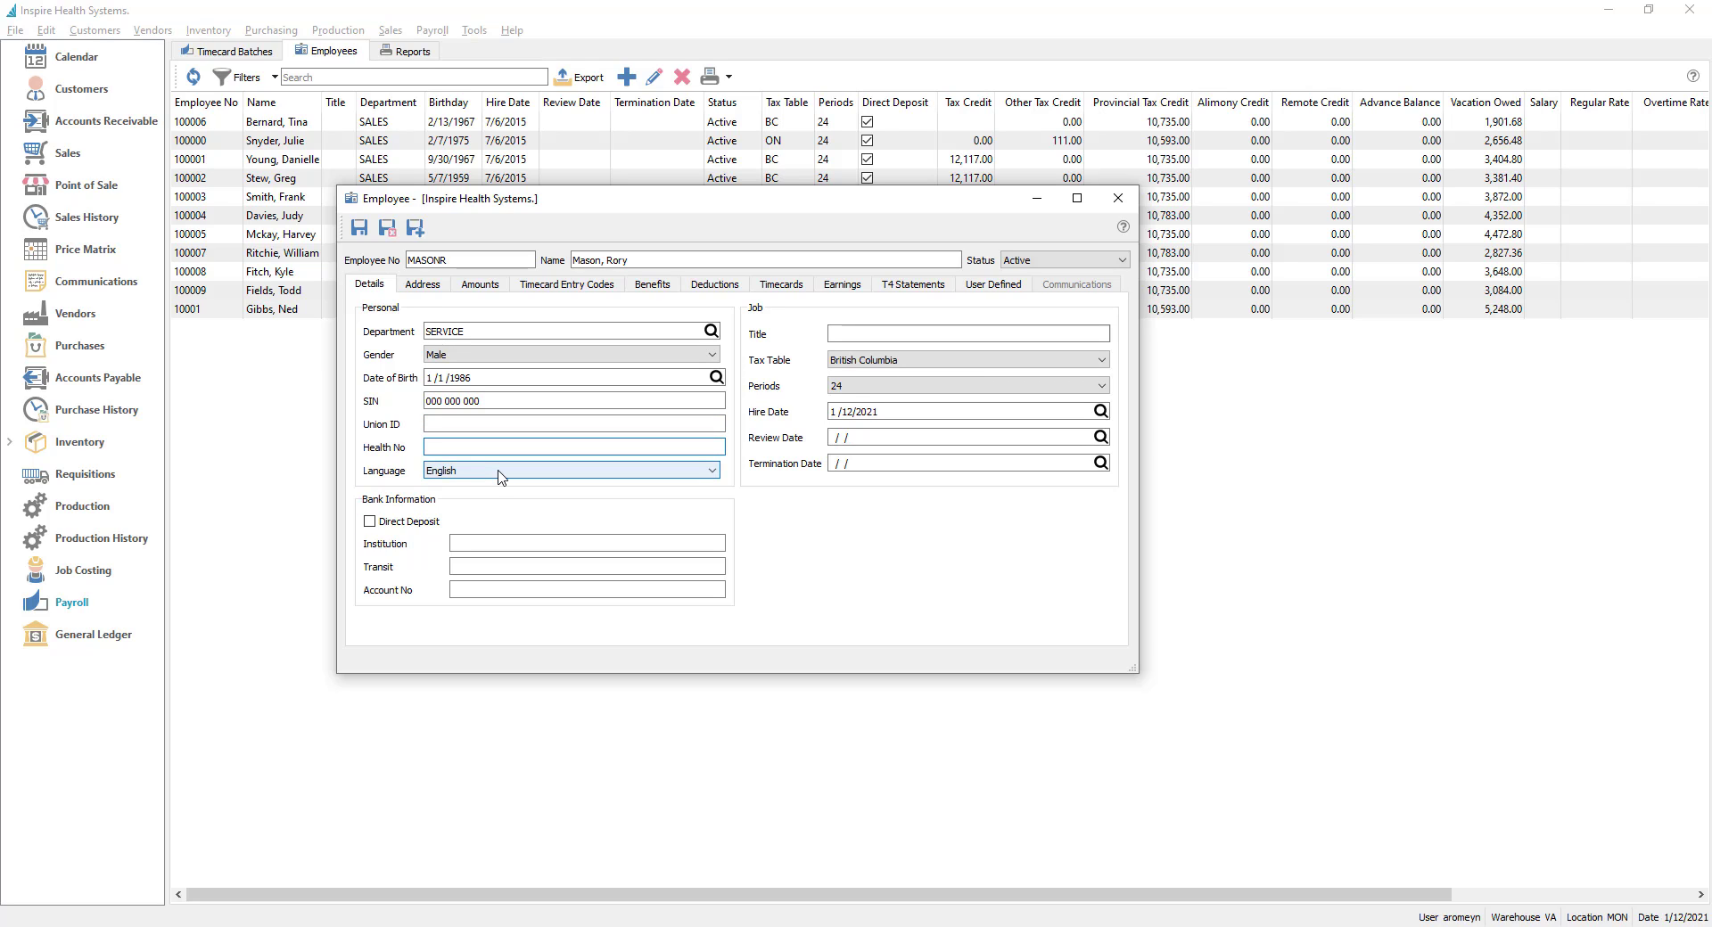
left_click(407, 523)
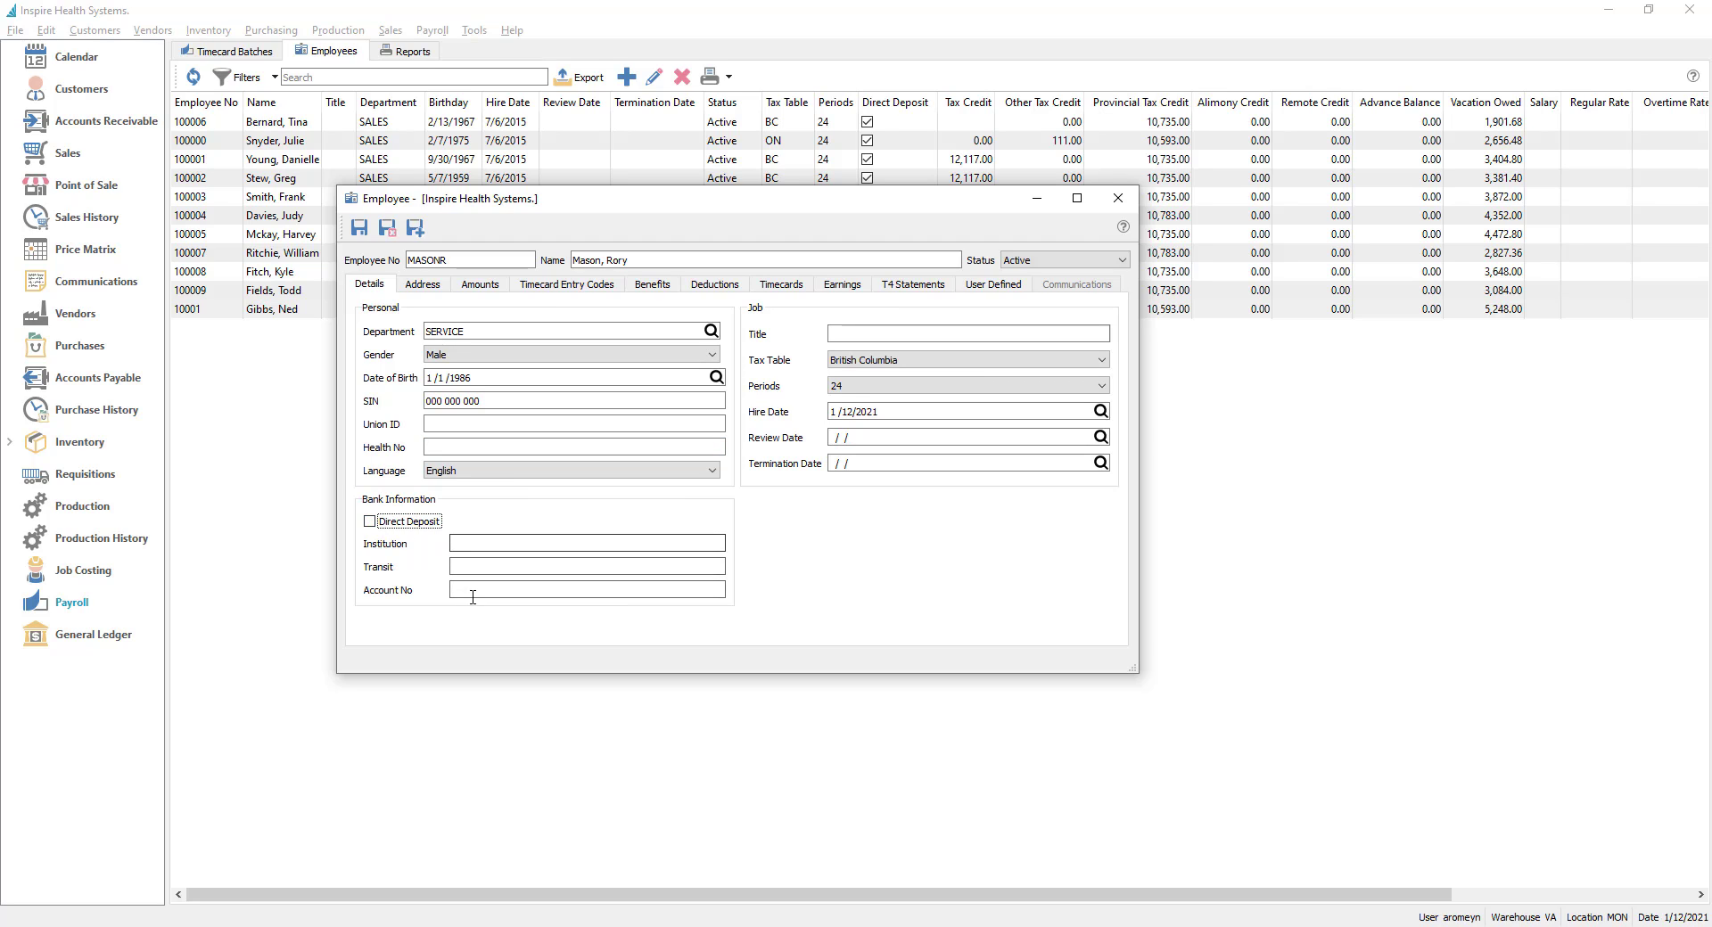
left_click(865, 328)
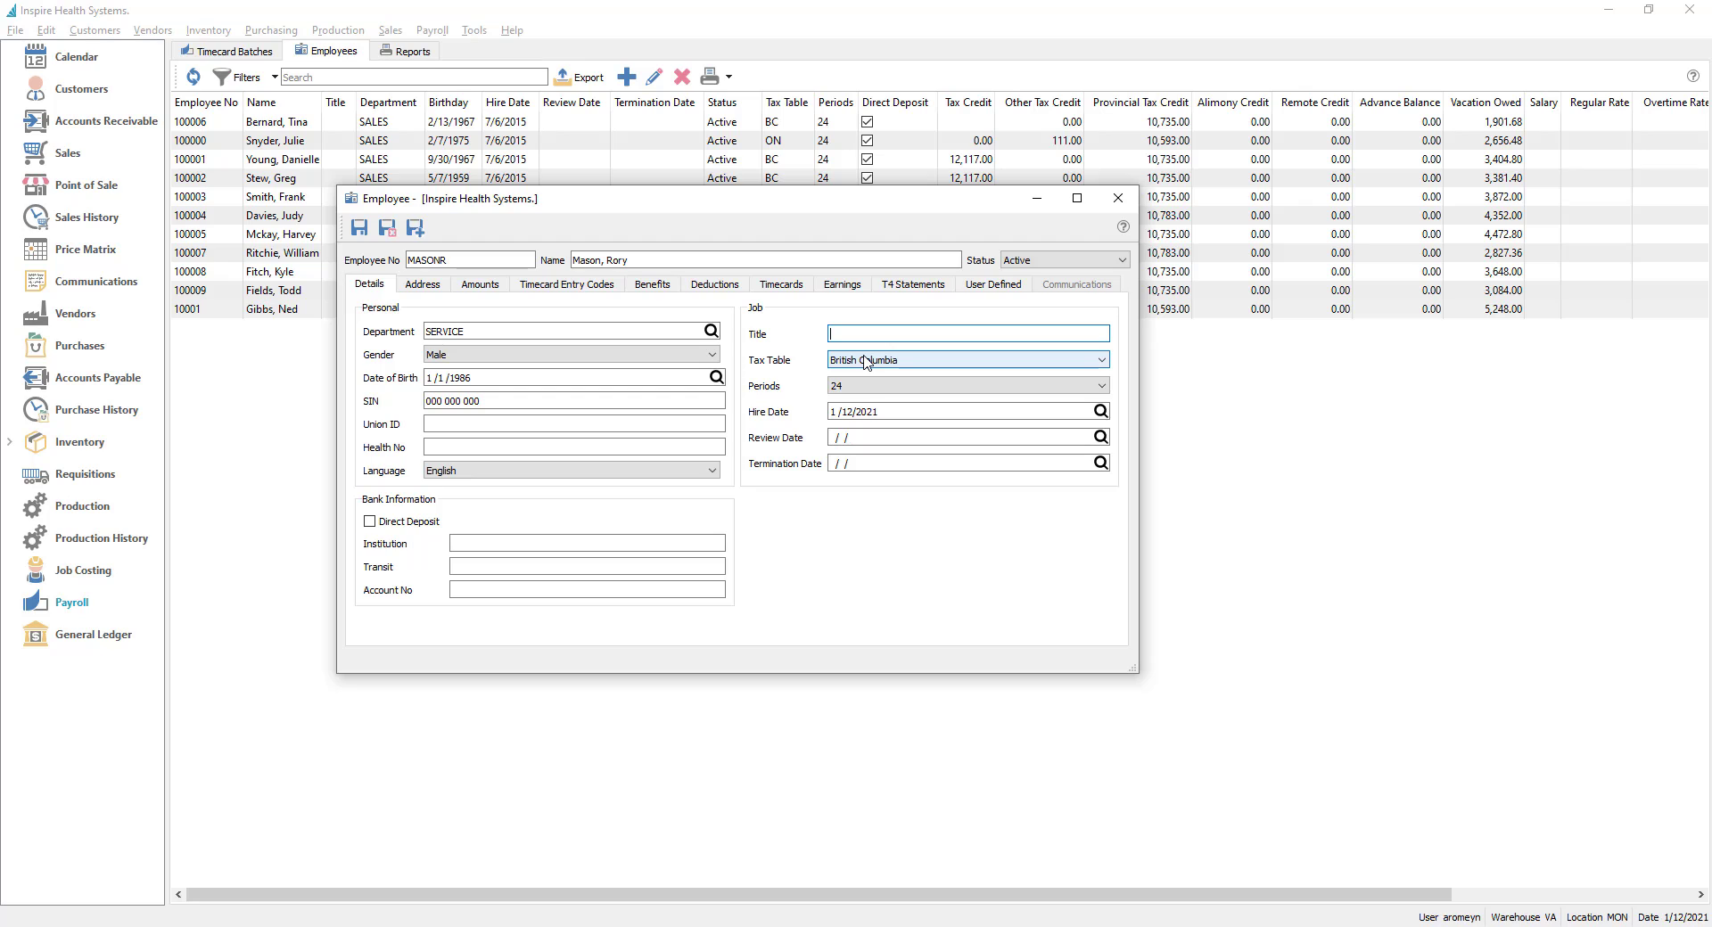
left_click(865, 362)
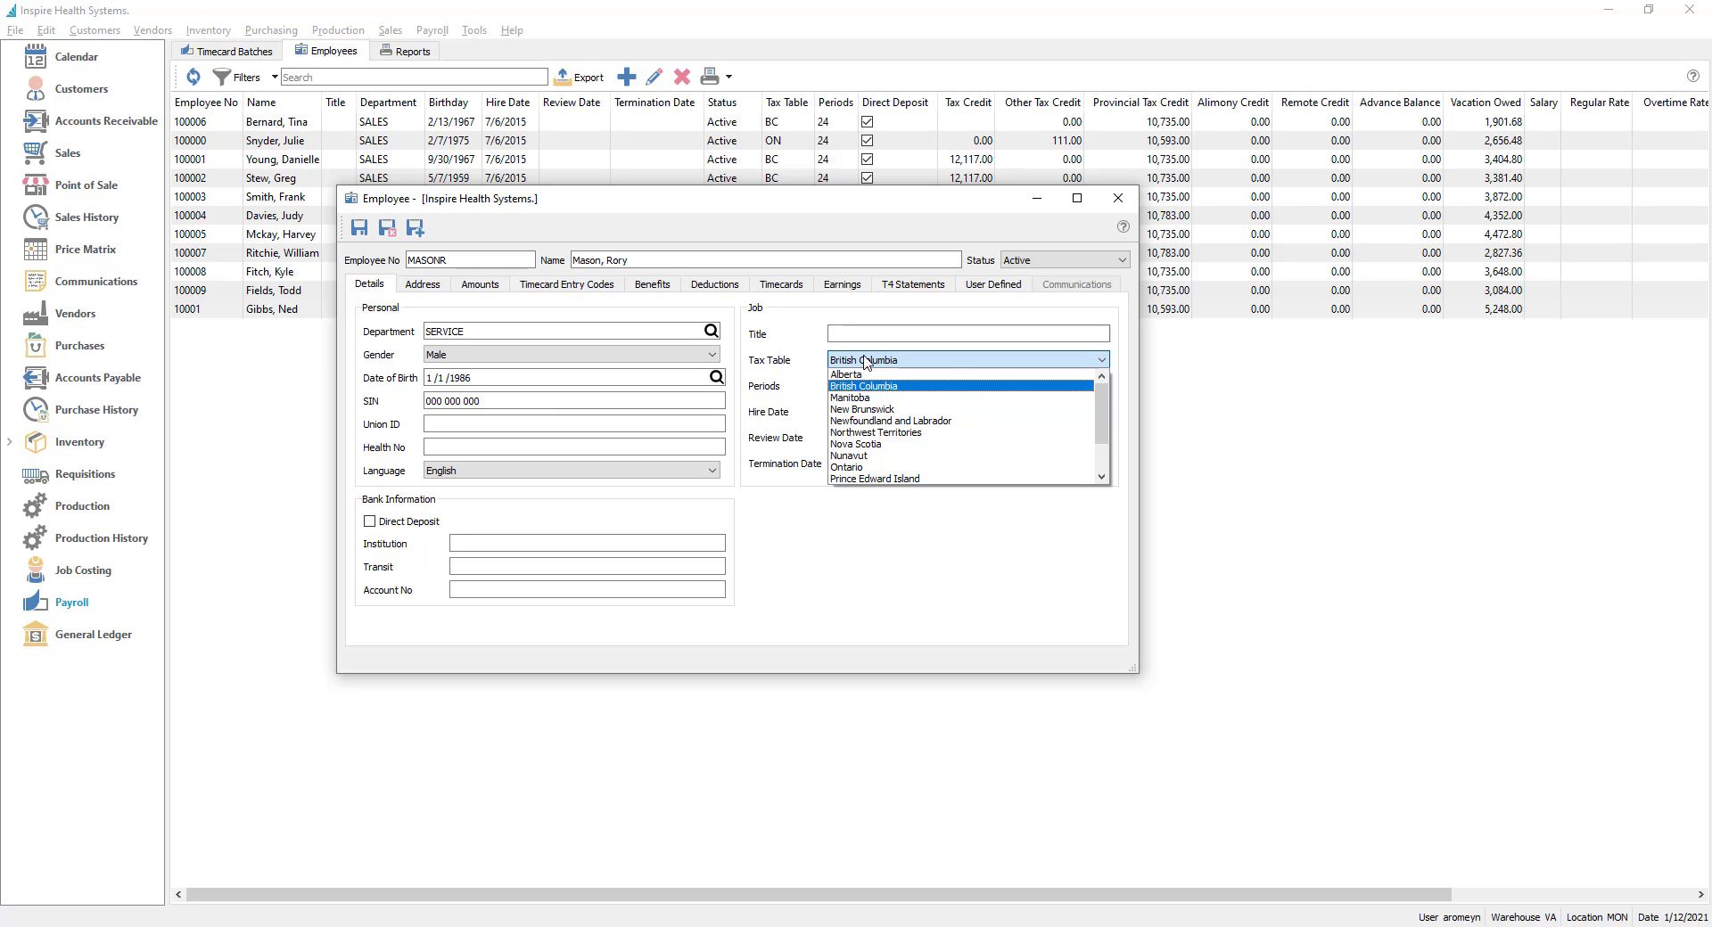
left_click(865, 362)
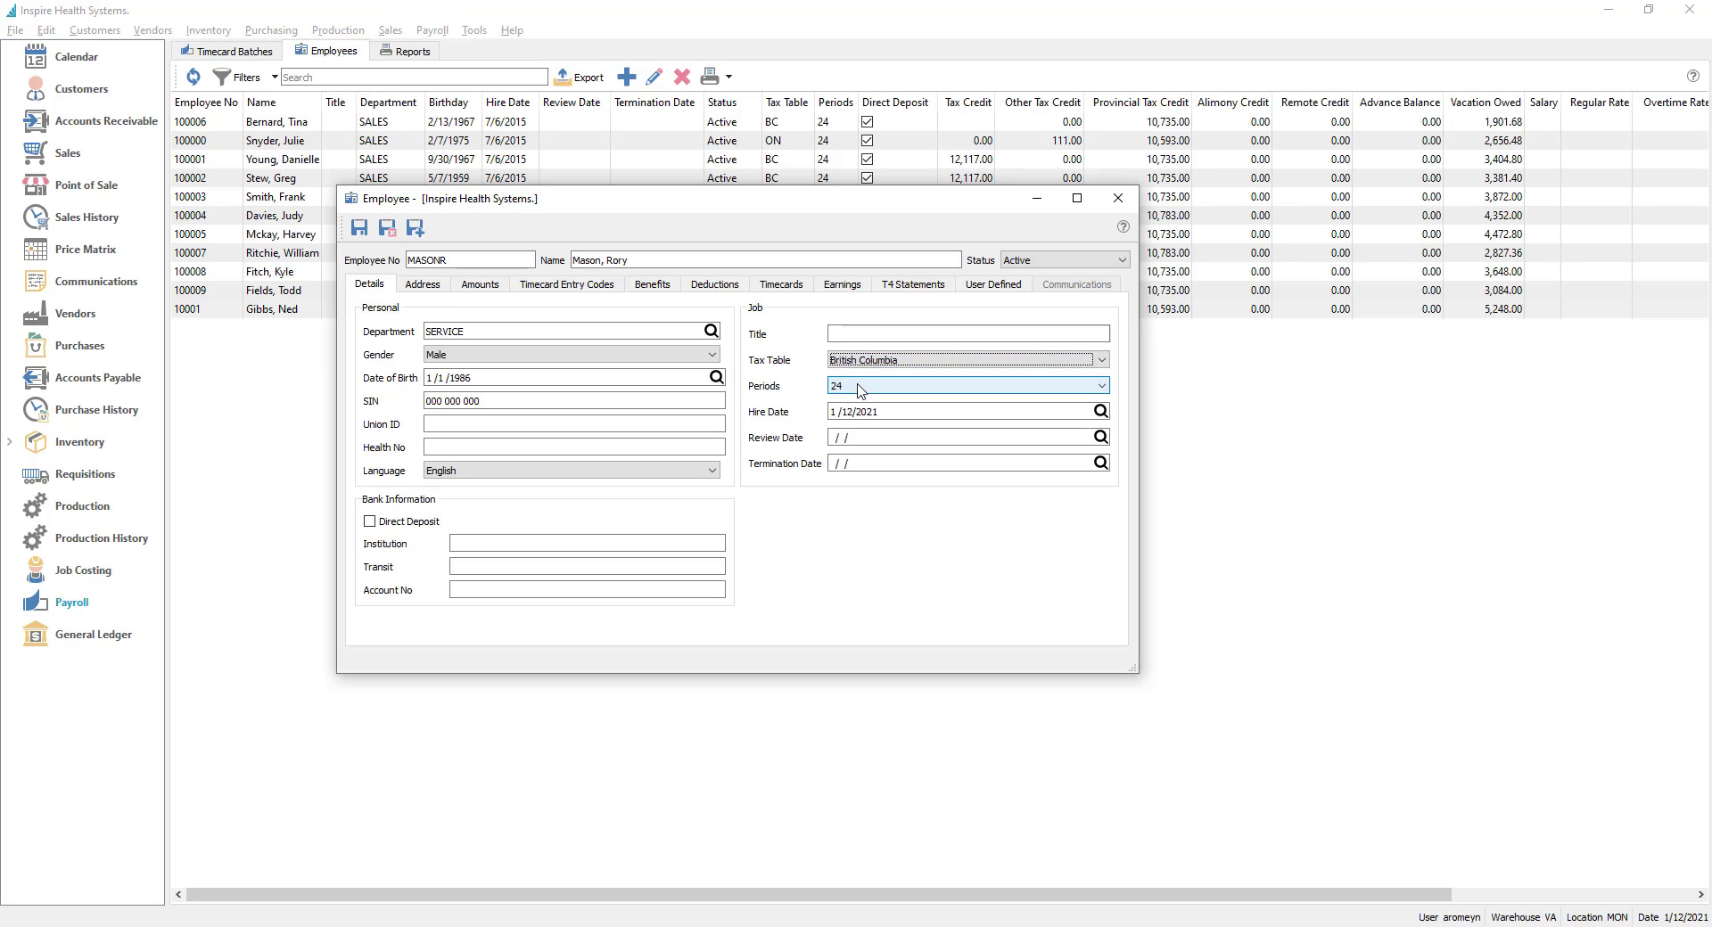
left_click(858, 387)
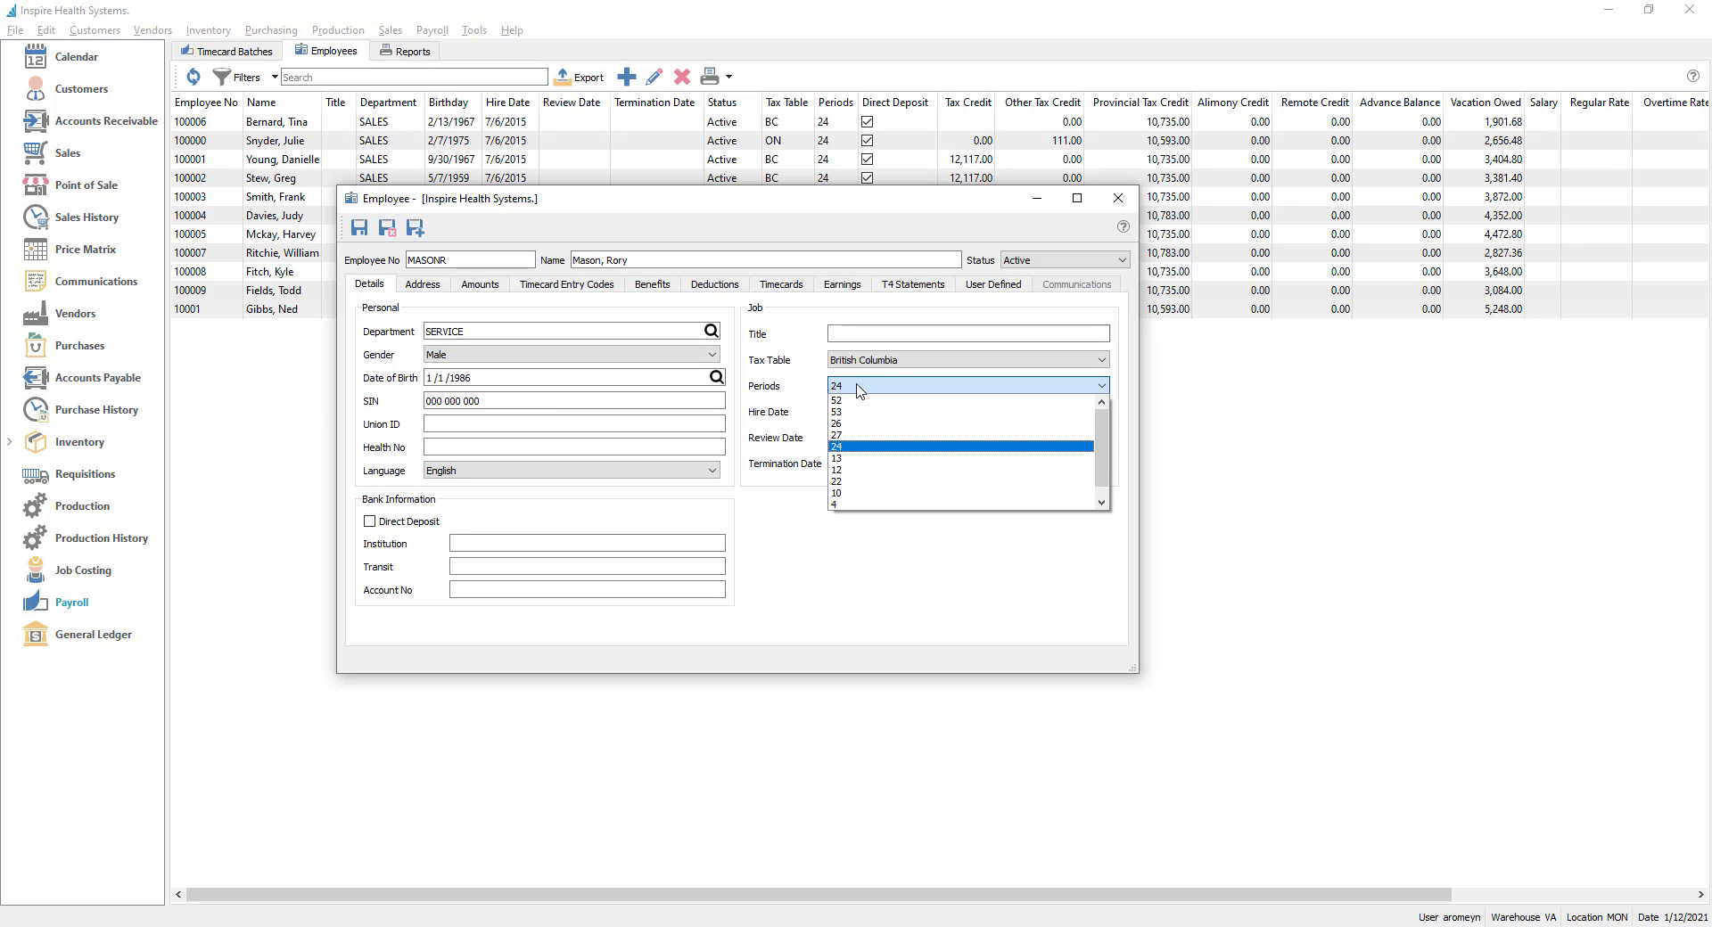
left_click(858, 446)
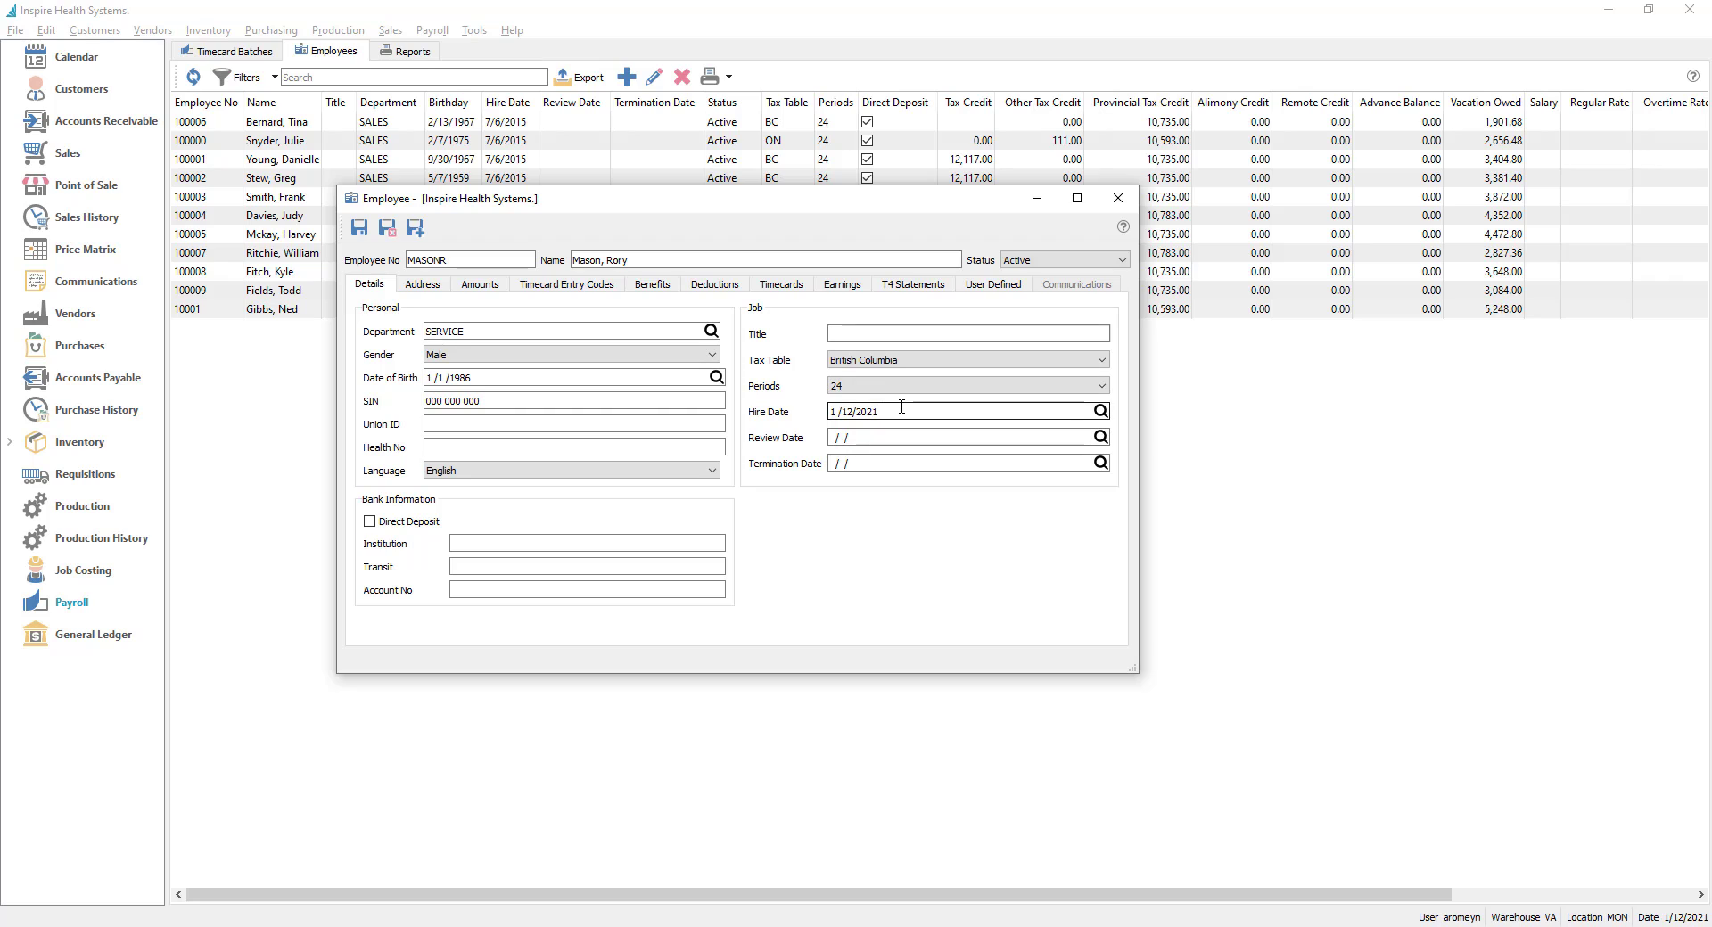
left_click(877, 438)
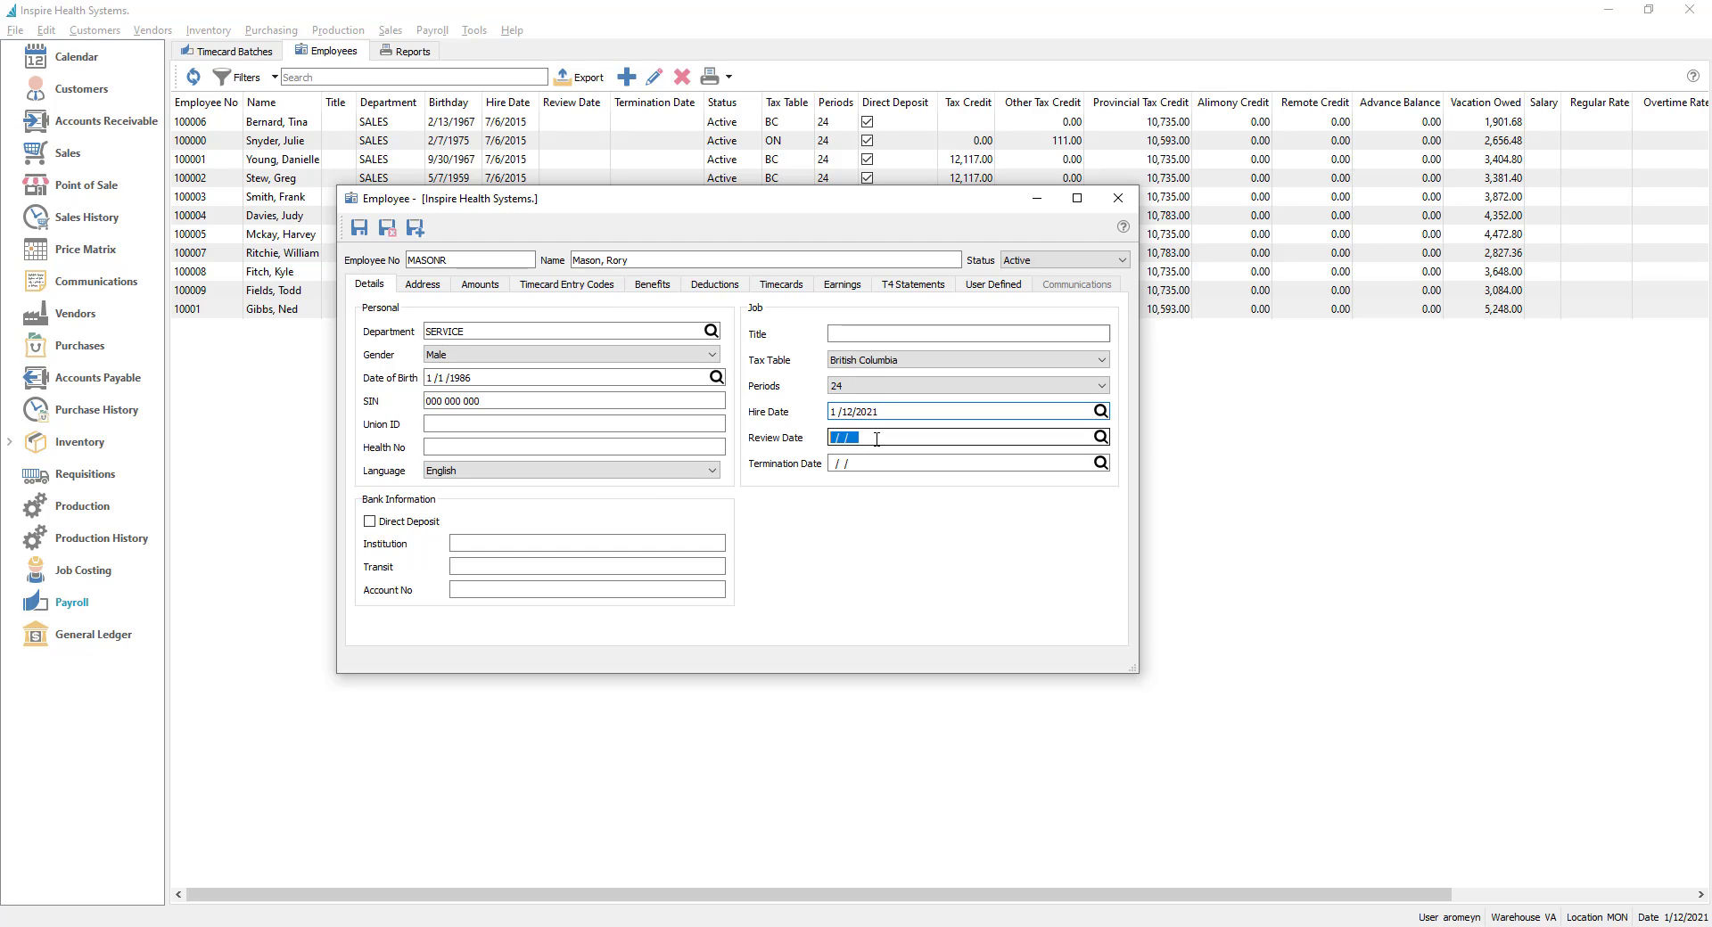
left_click(875, 462)
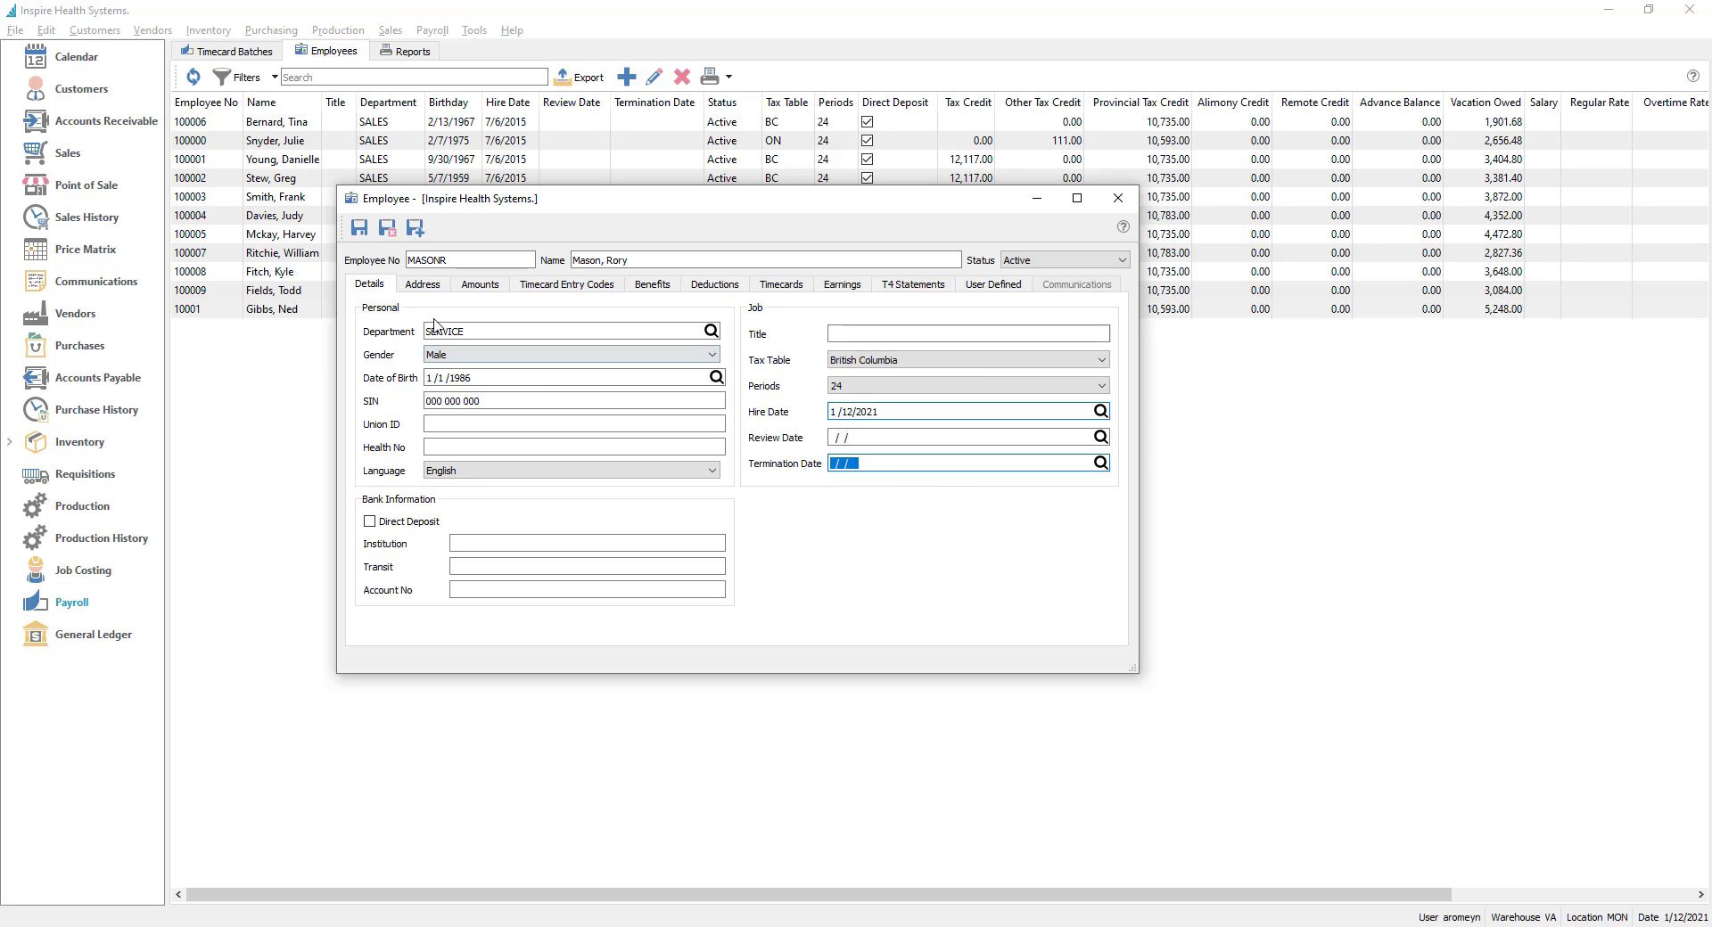
- Examine the address details with the employee, spouse and emergency contacts, and the contact labels defined in Company Settings
left_click(429, 285)
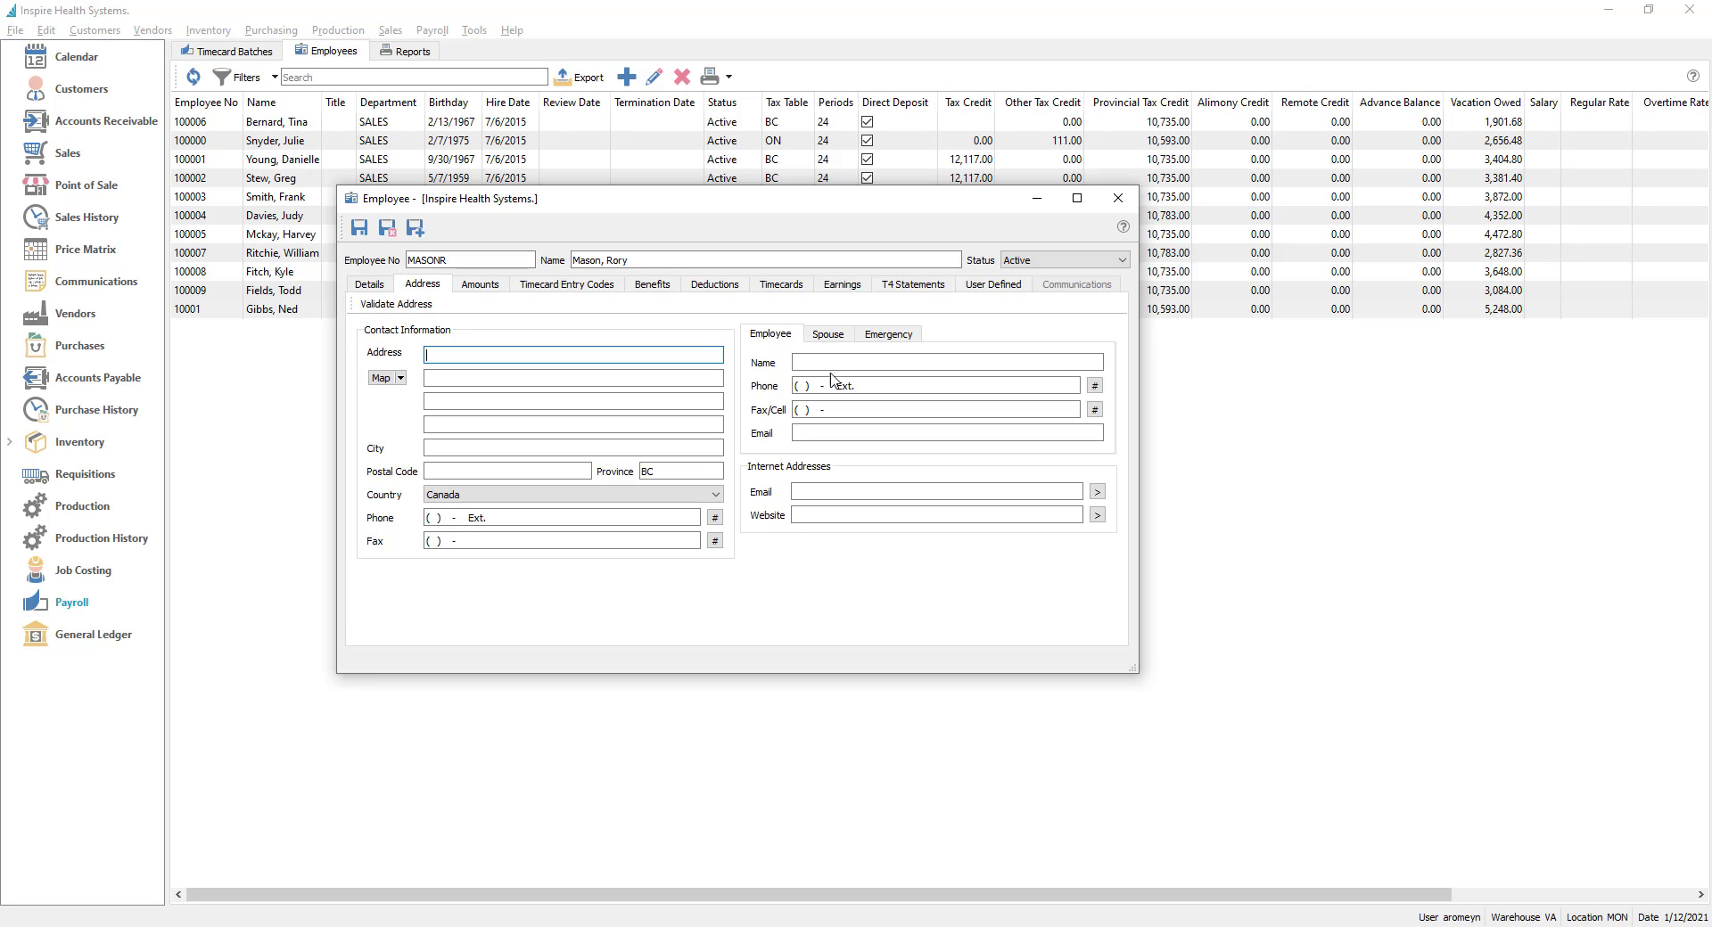
left_click(812, 431)
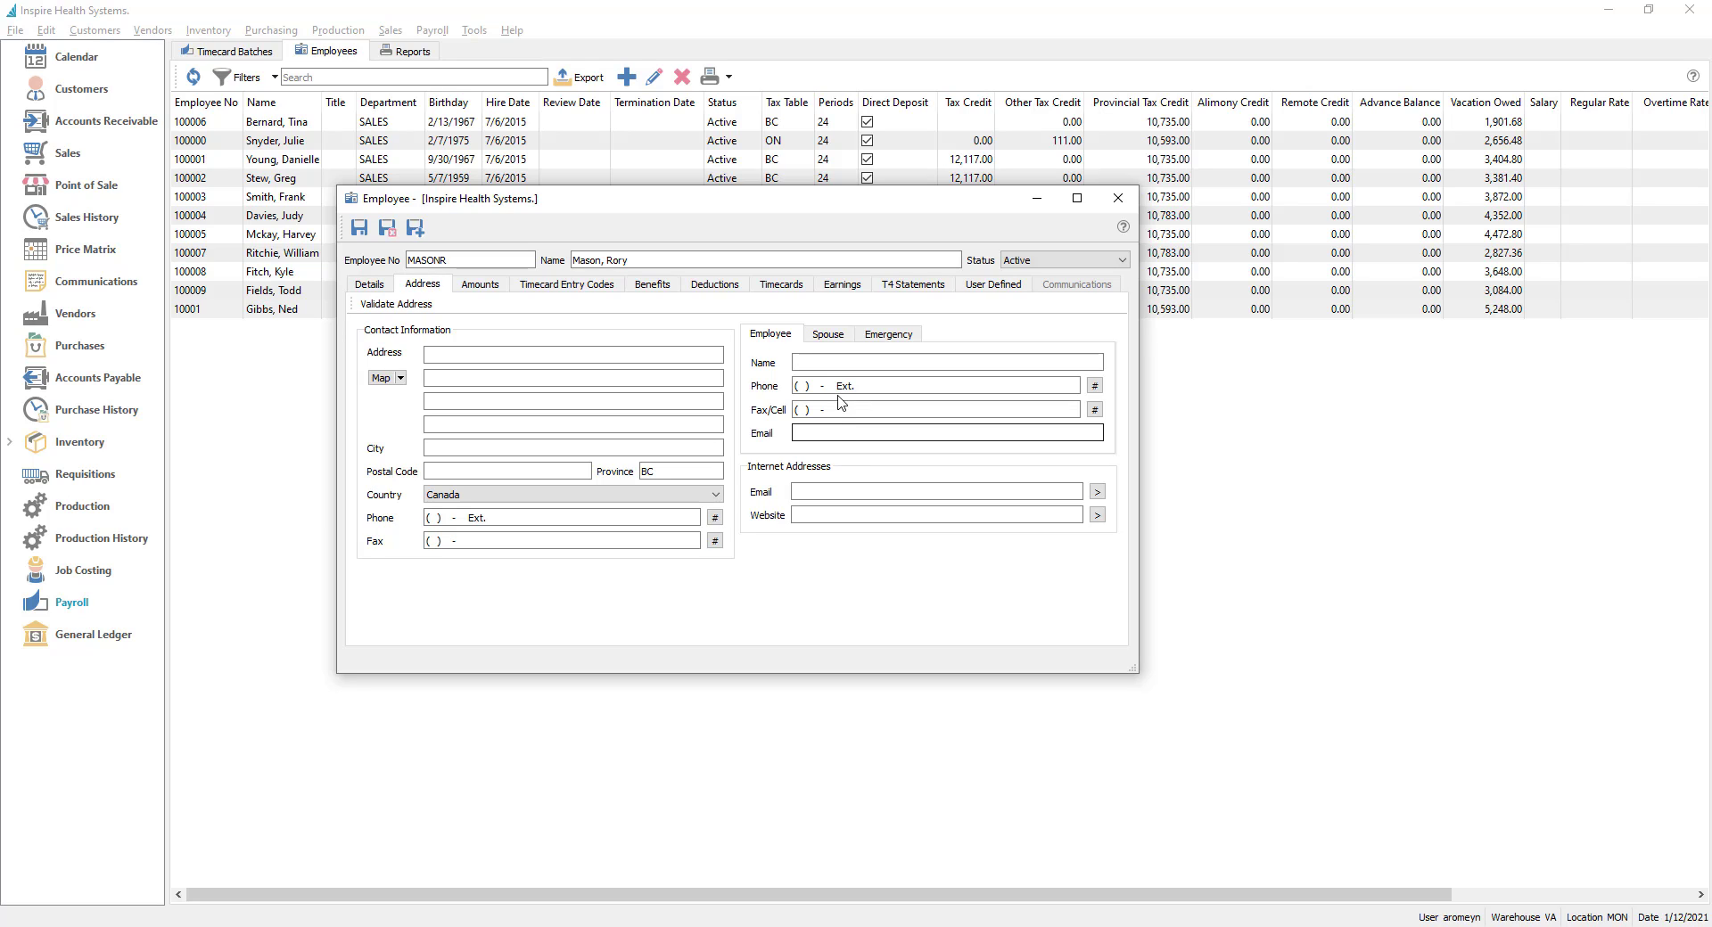
left_click(852, 338)
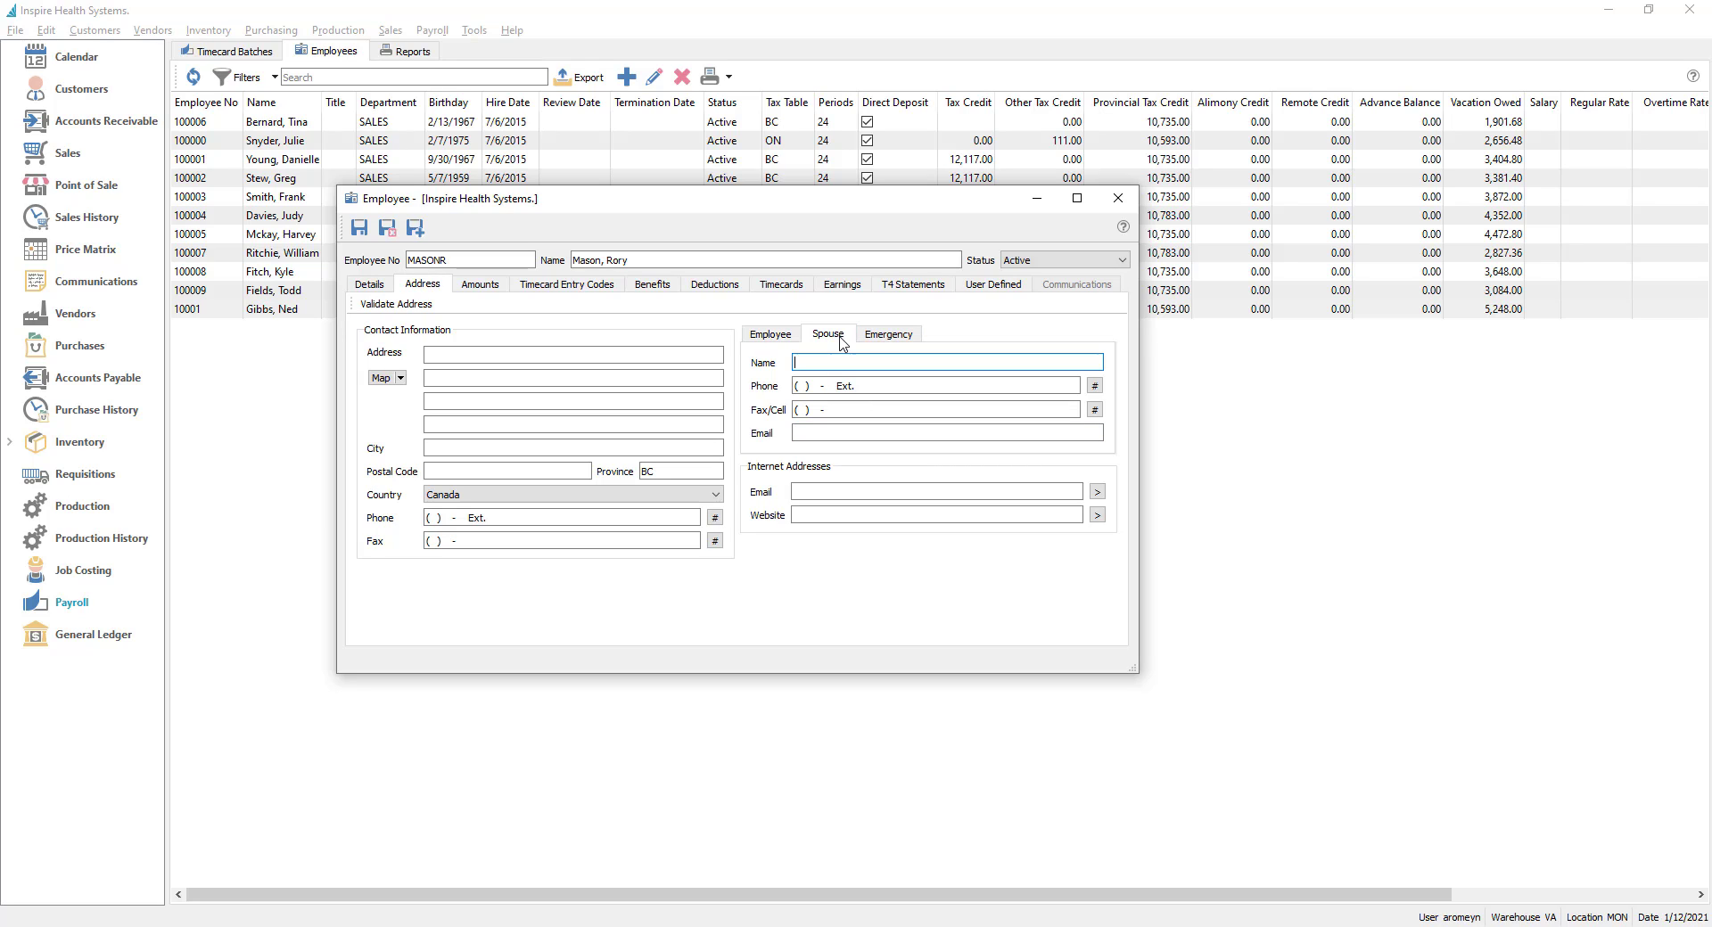
left_click(893, 337)
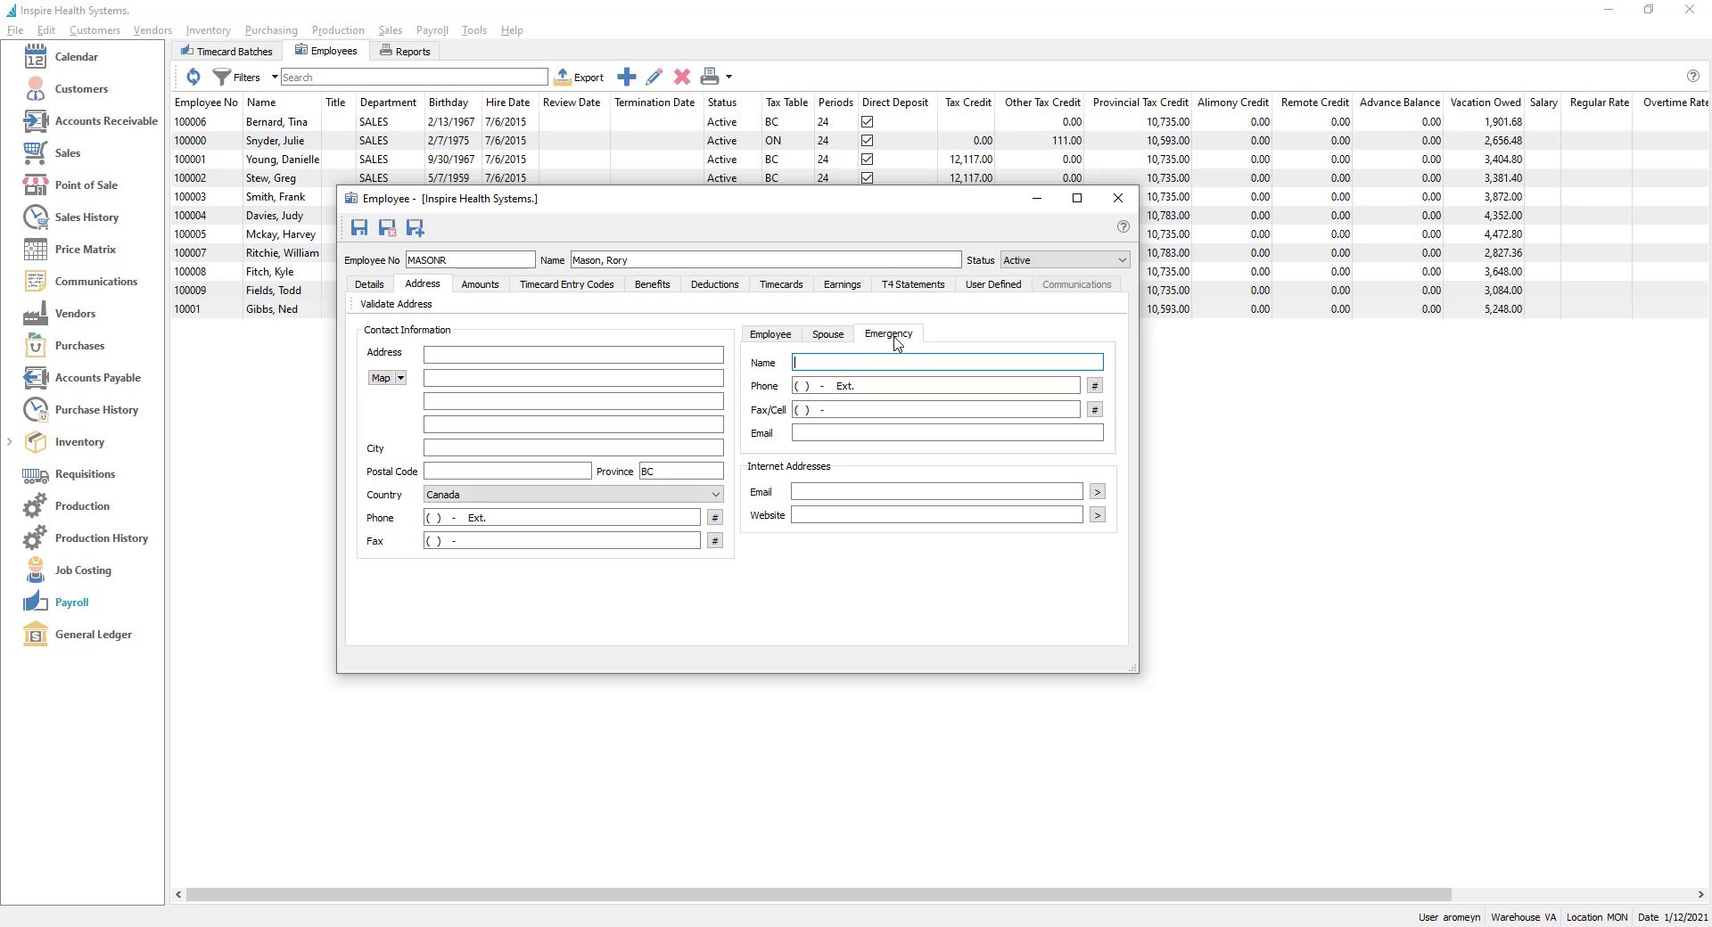
left_click(842, 336)
left_click(781, 338)
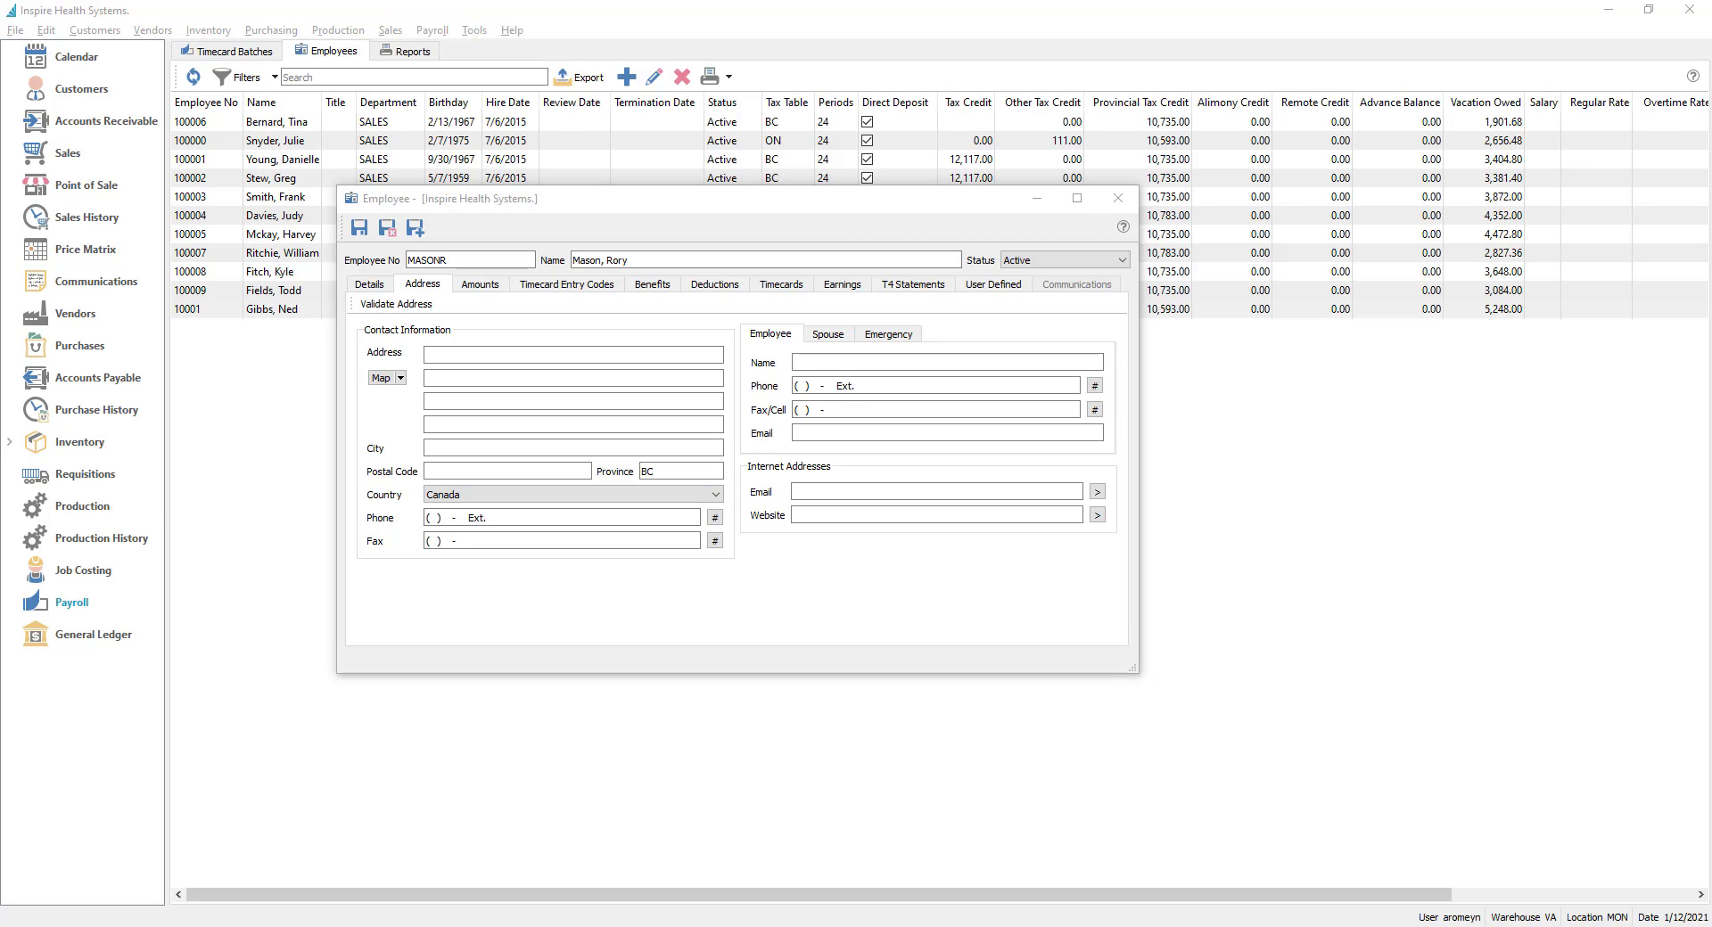
left_click_drag(0, 71, 1239, 234)
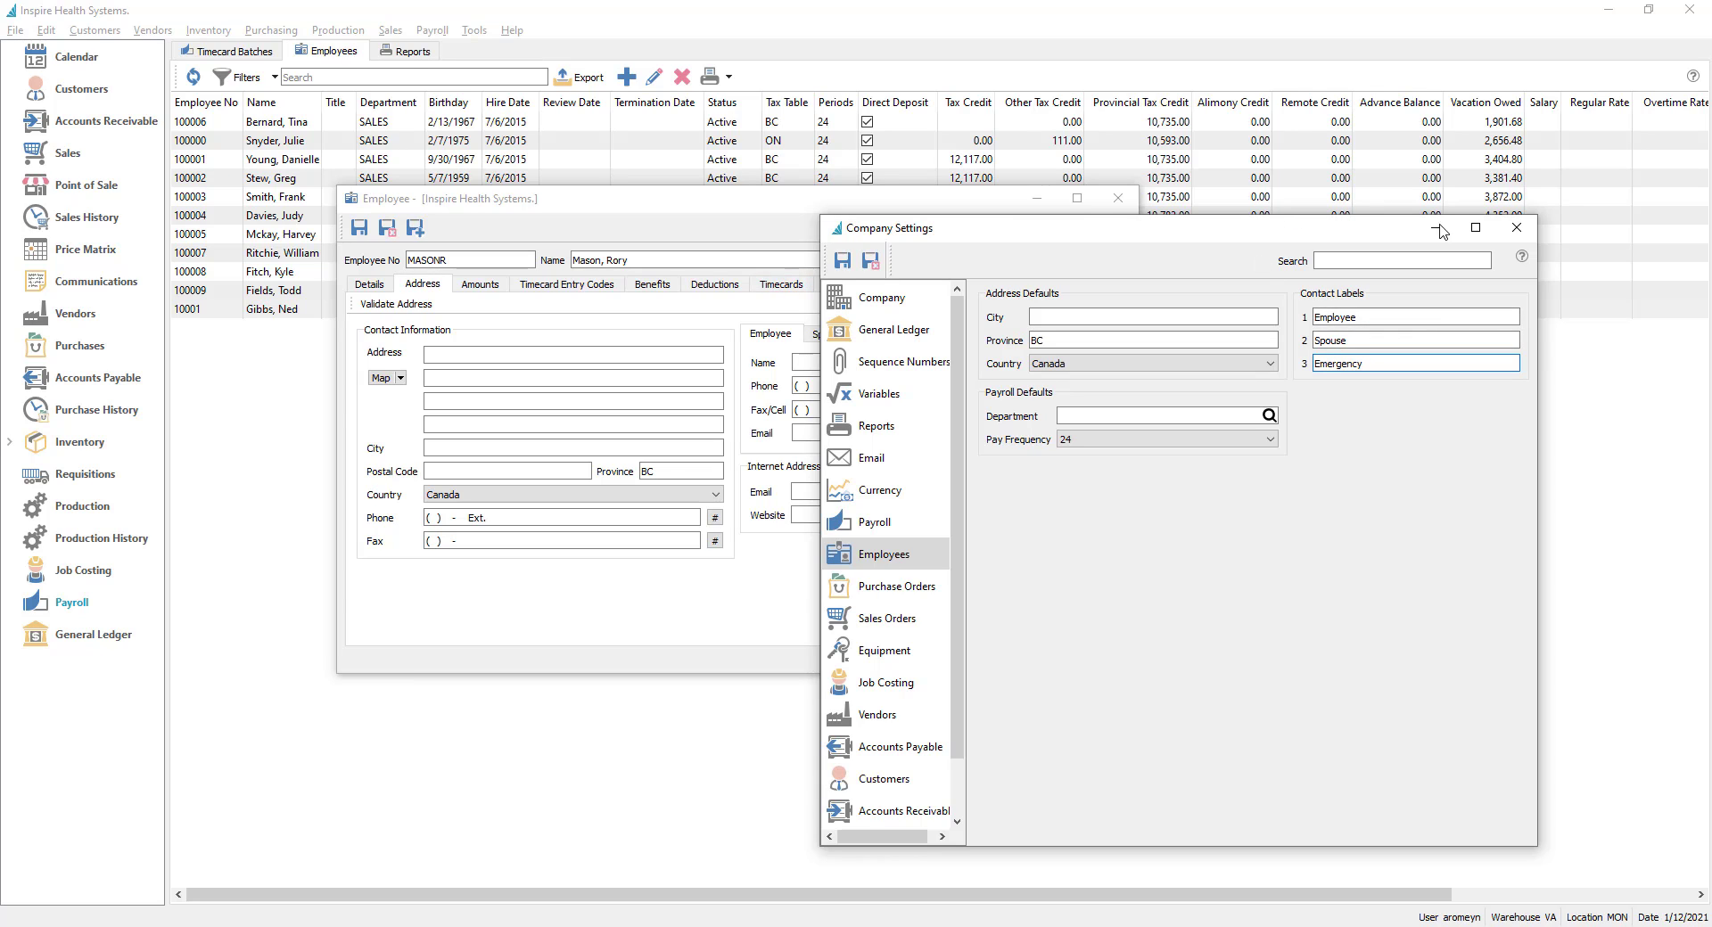
left_click_drag(1391, 239, 0, 275)
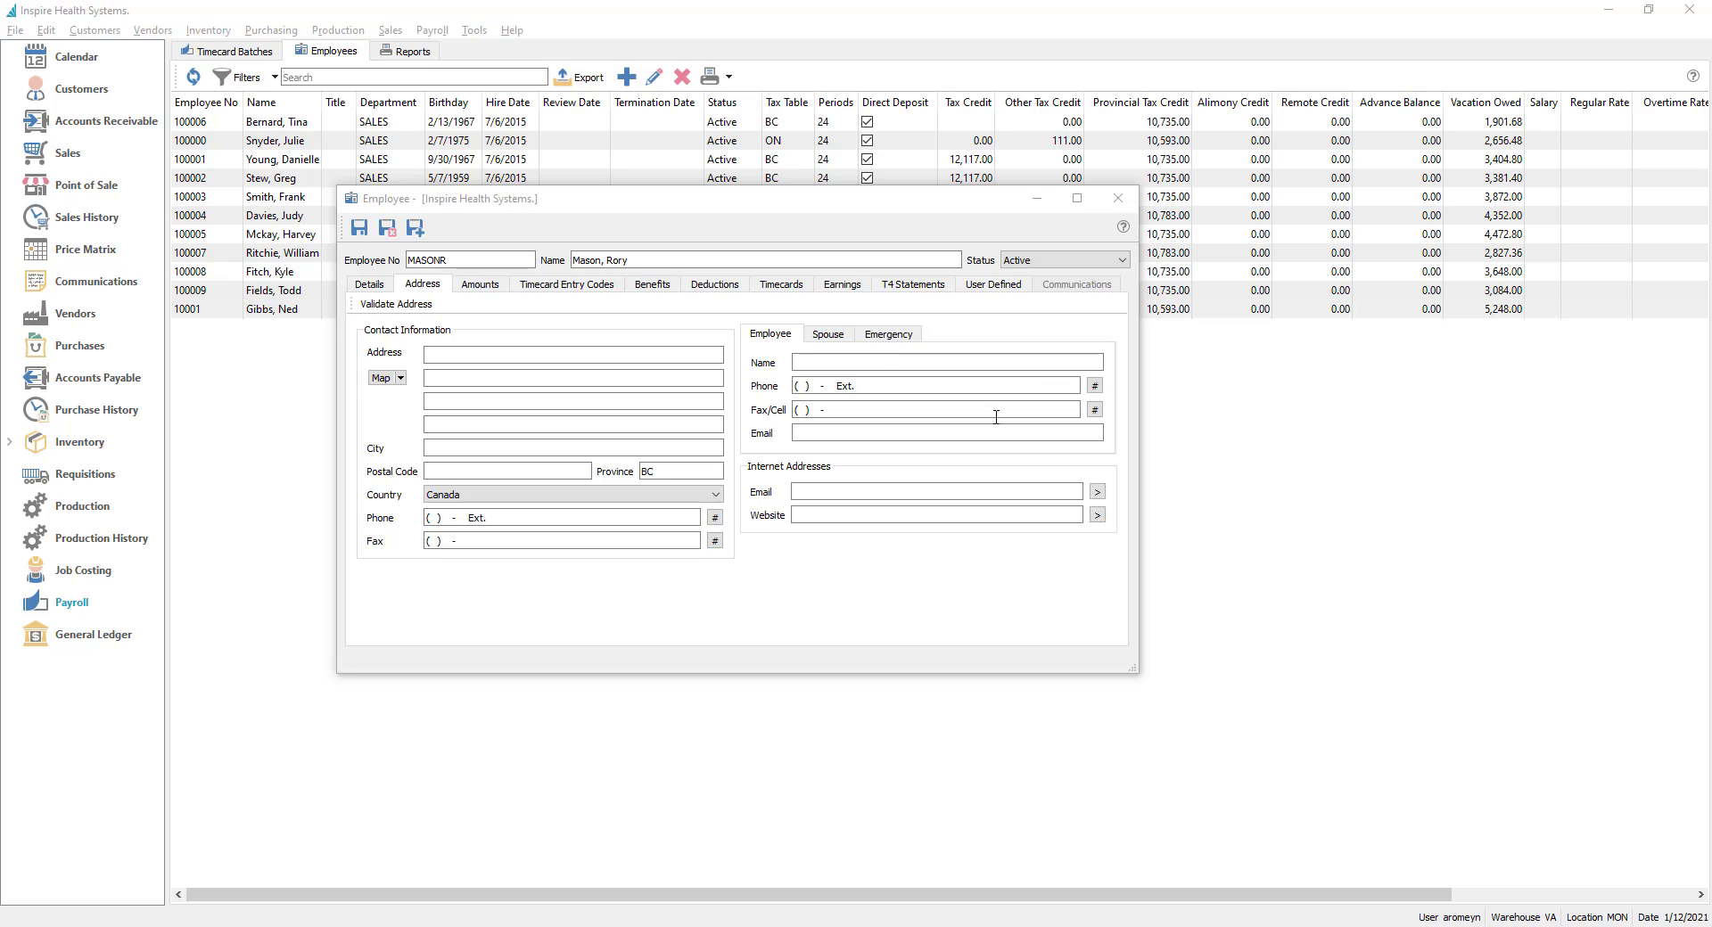
- In the employee's amounts, turn automatic calculation of the federal TD1 claim off and back on
left_click(492, 288)
left_click(482, 284)
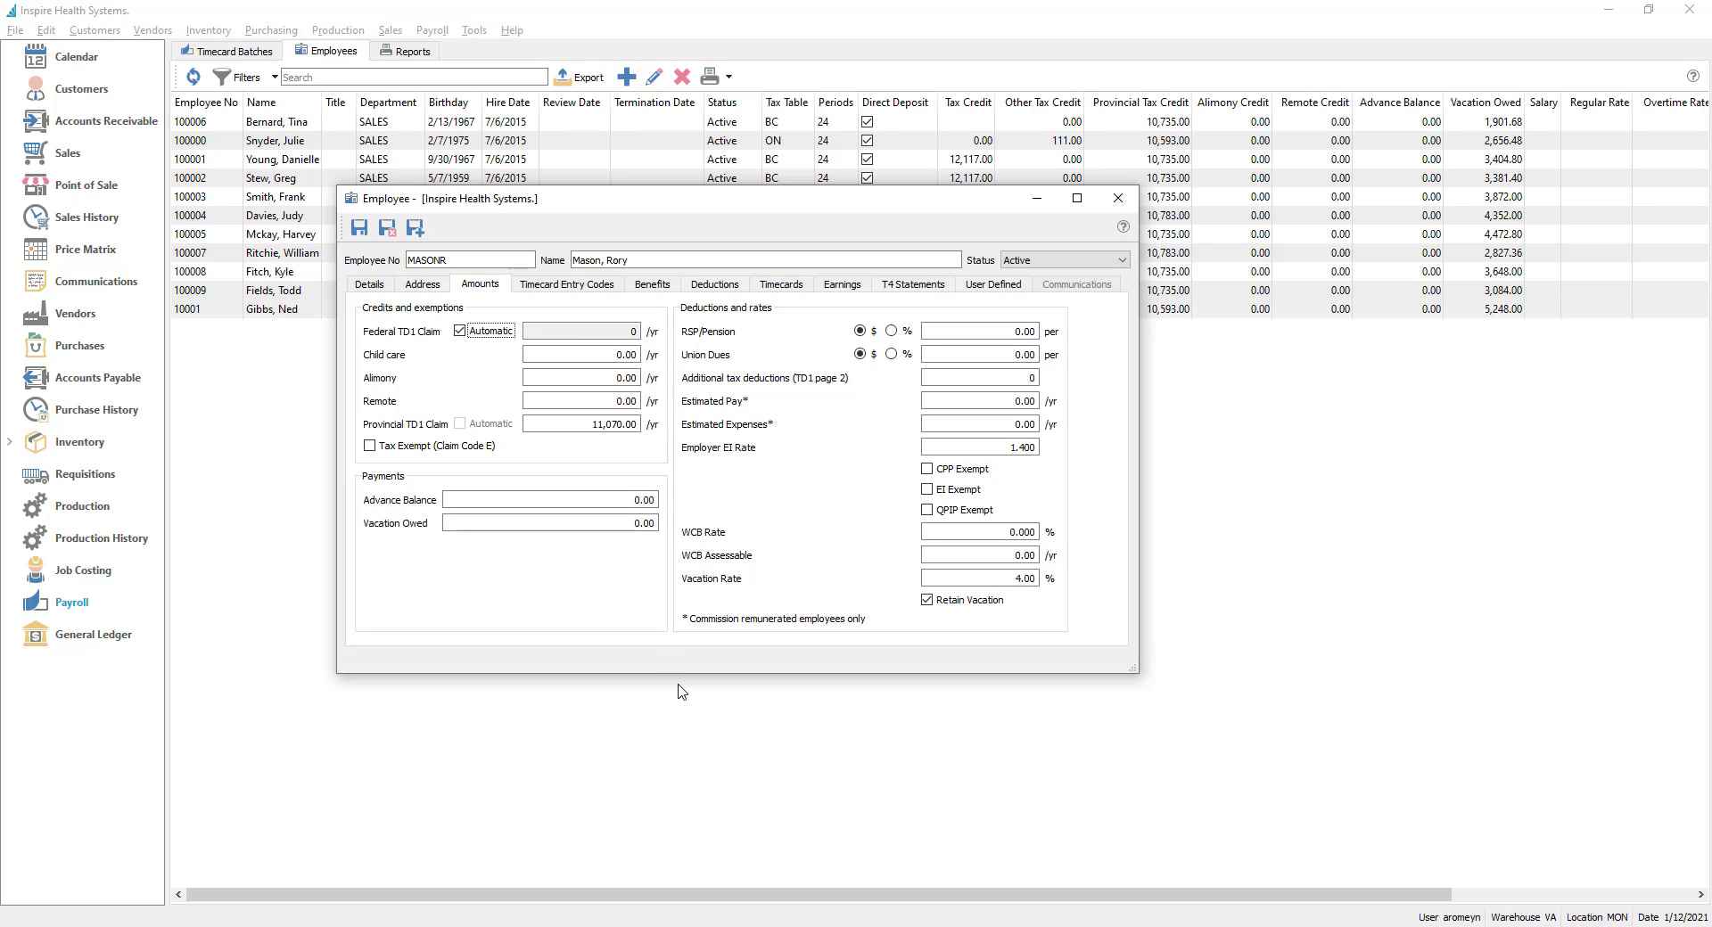
left_click(459, 330)
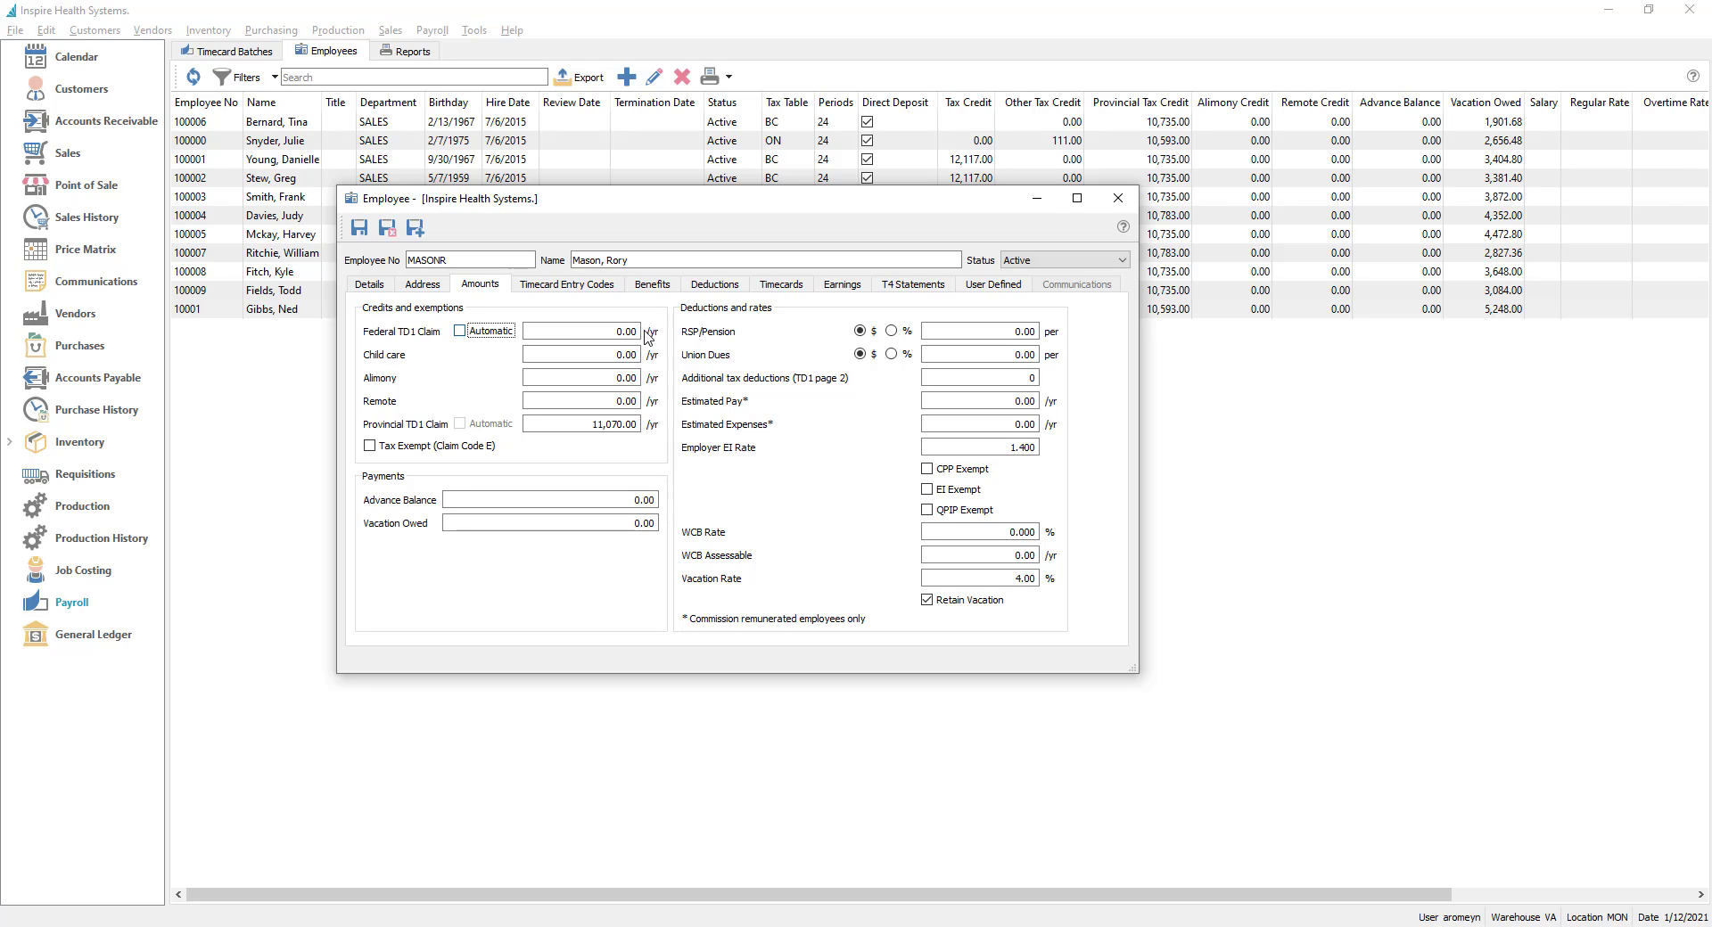
left_click(482, 338)
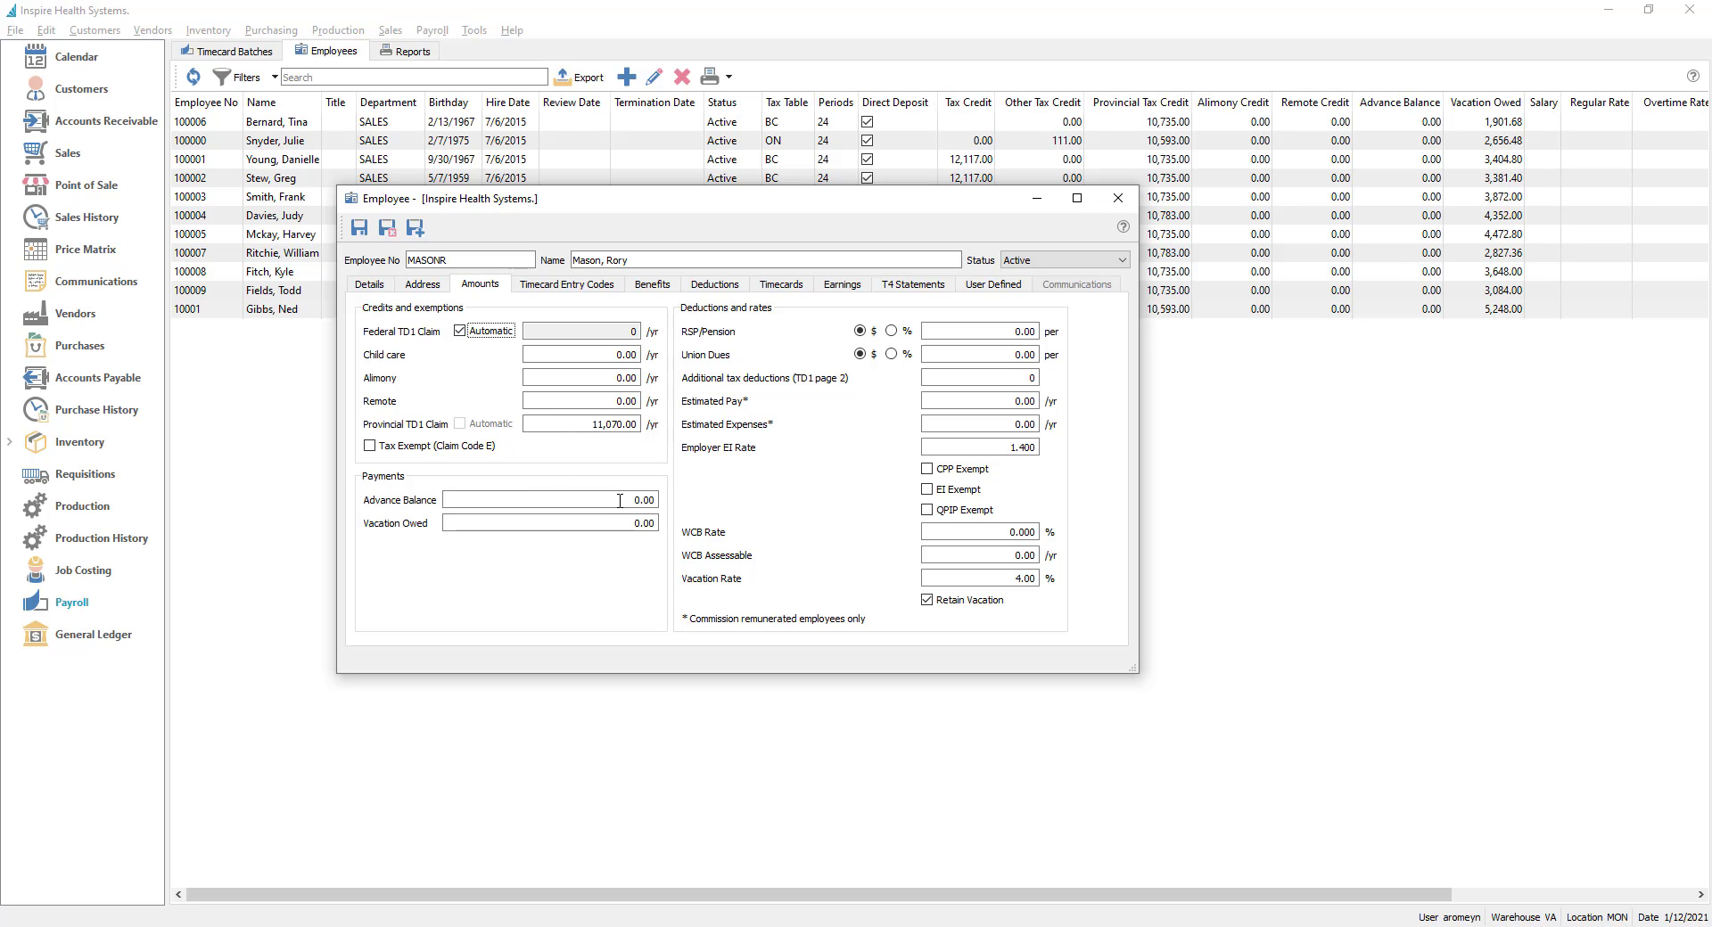
- Set the tax table to Nova Scotia and check the automatic option for the provincial TD1 claim
left_click(371, 286)
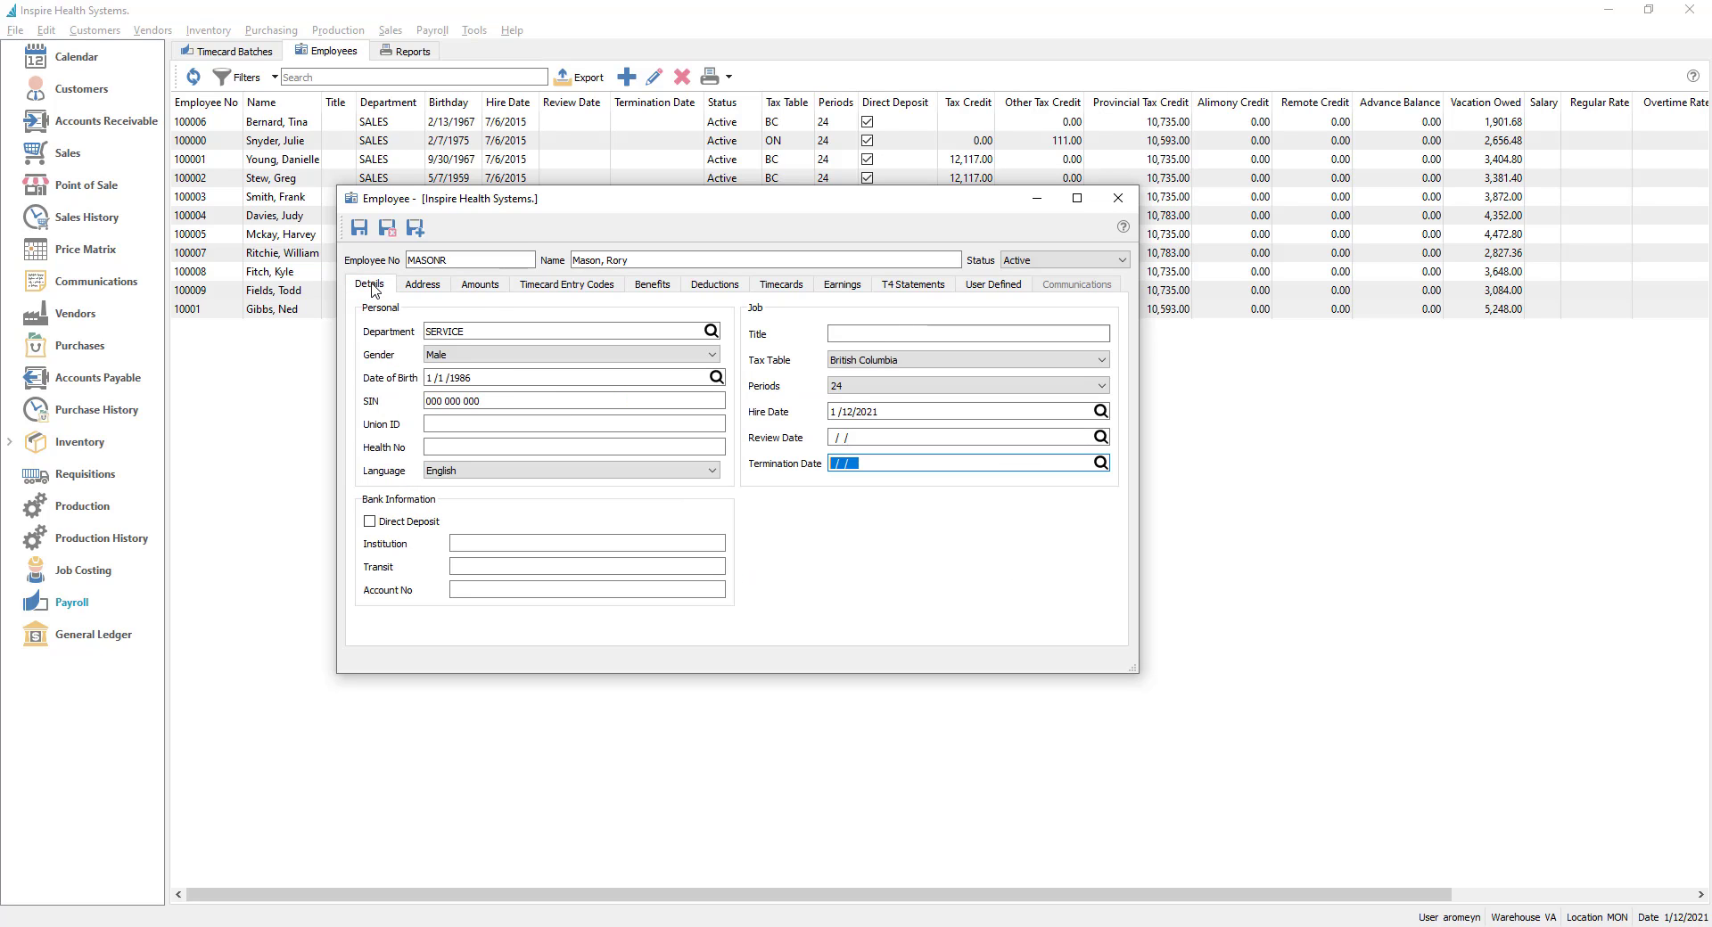
left_click(896, 359)
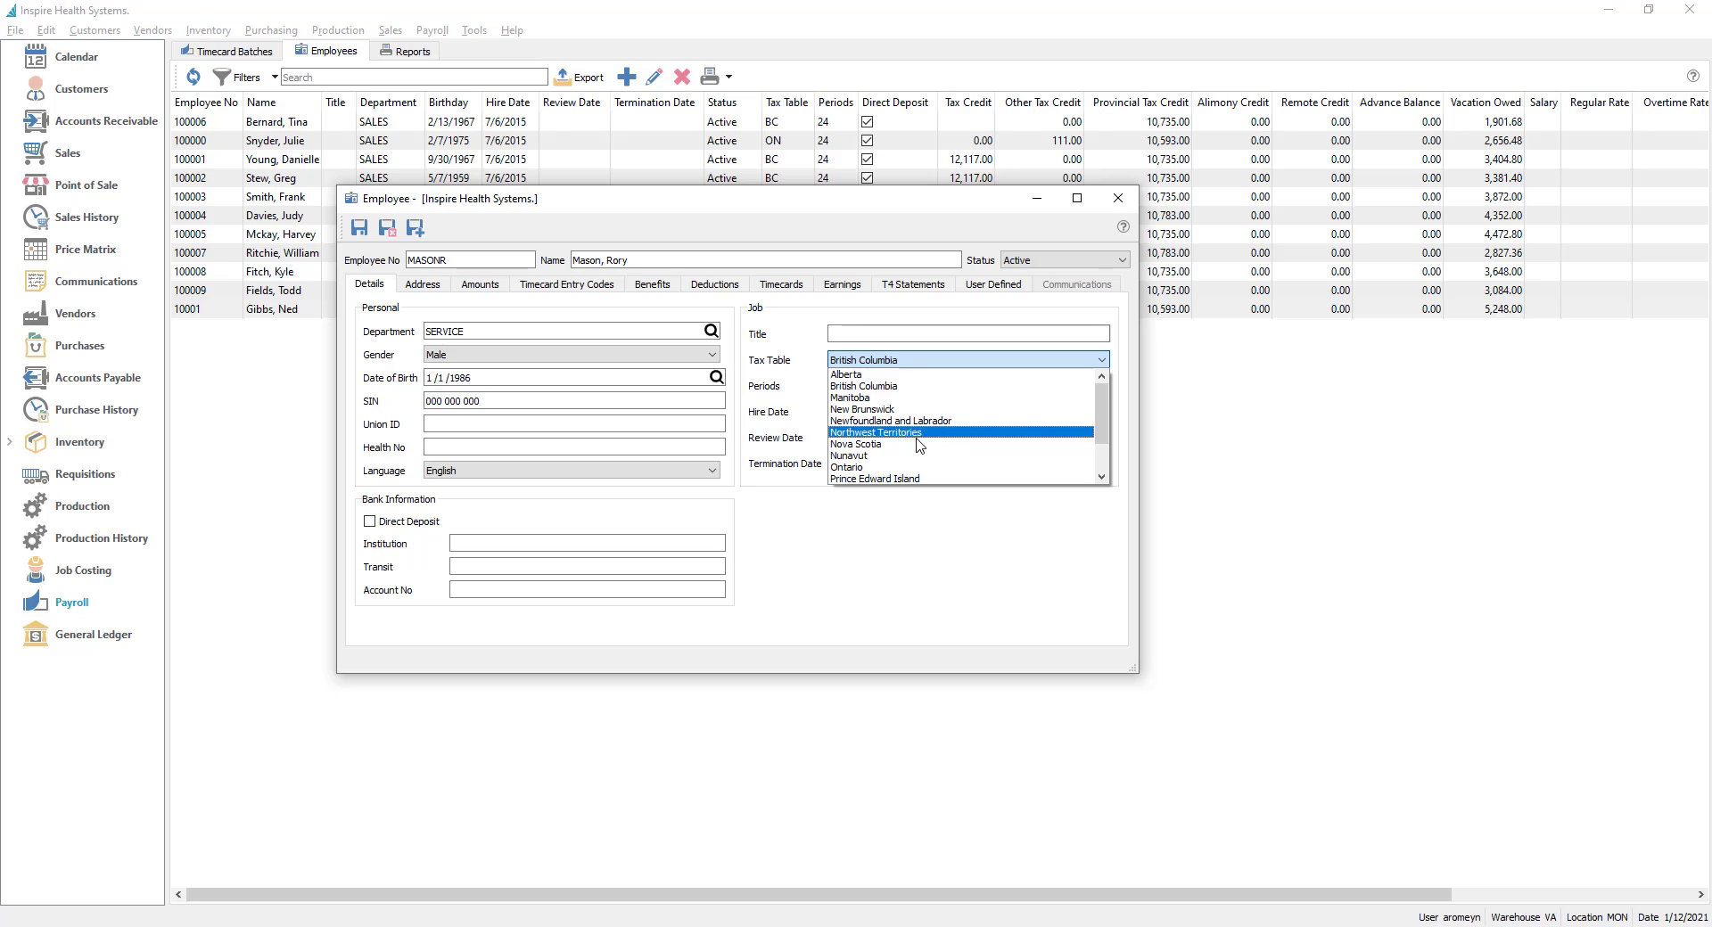
left_click(917, 444)
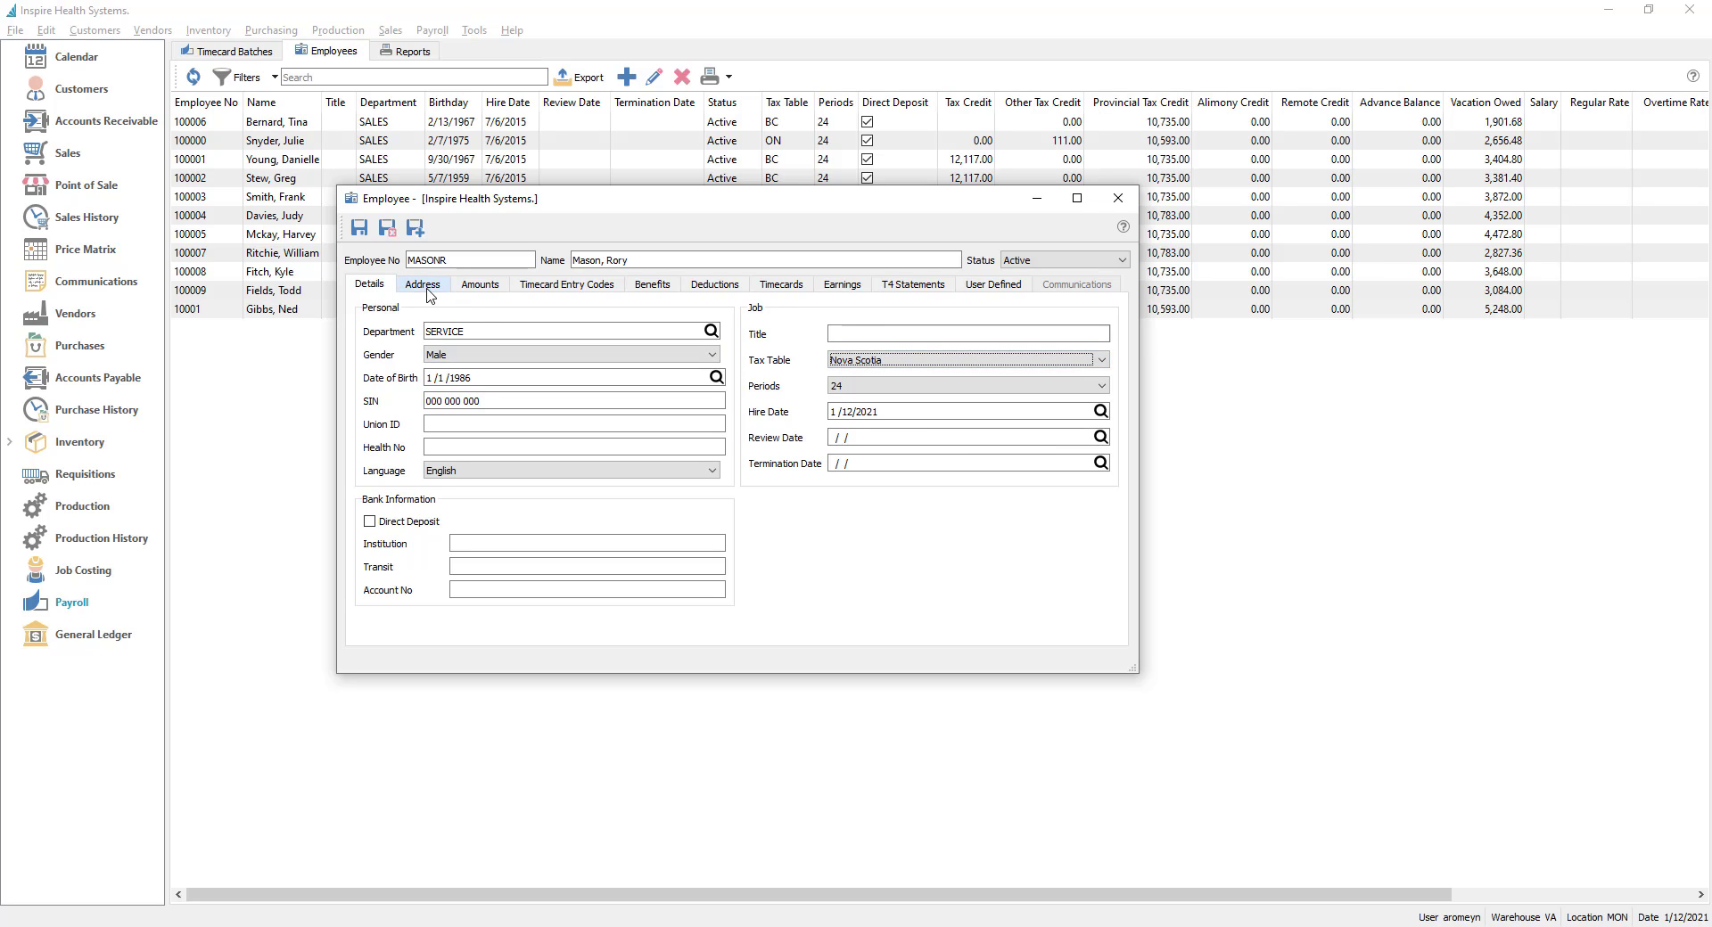
left_click(476, 290)
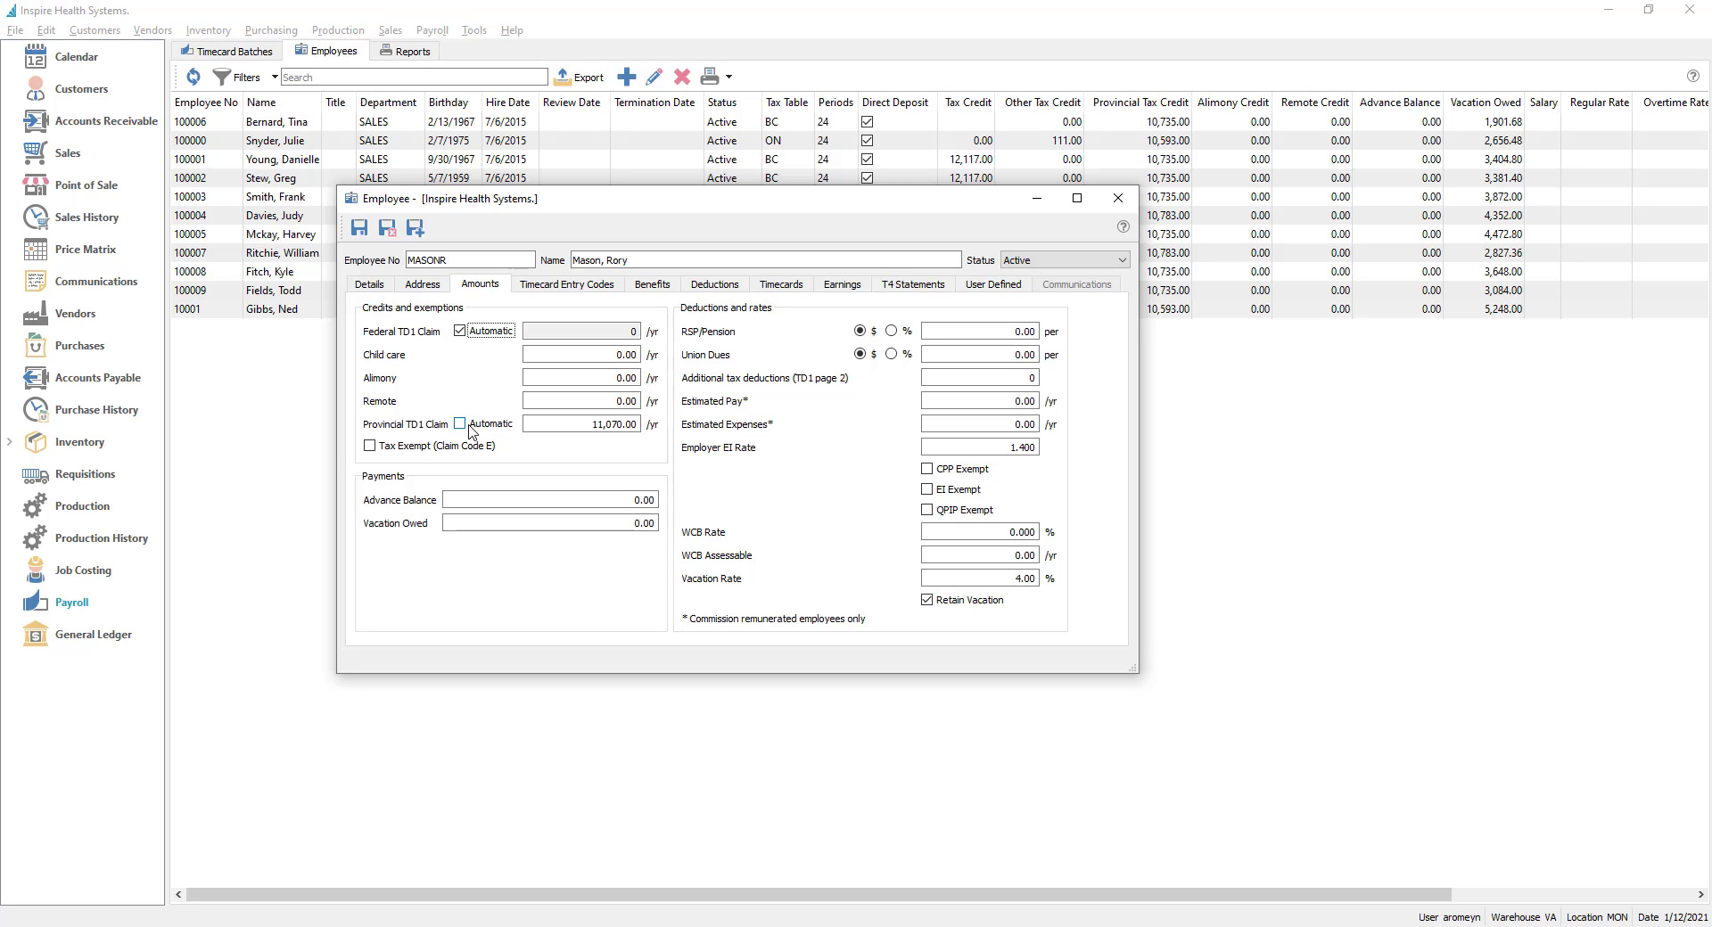
- Set the employee's tax table back to British Columbia
left_click(372, 290)
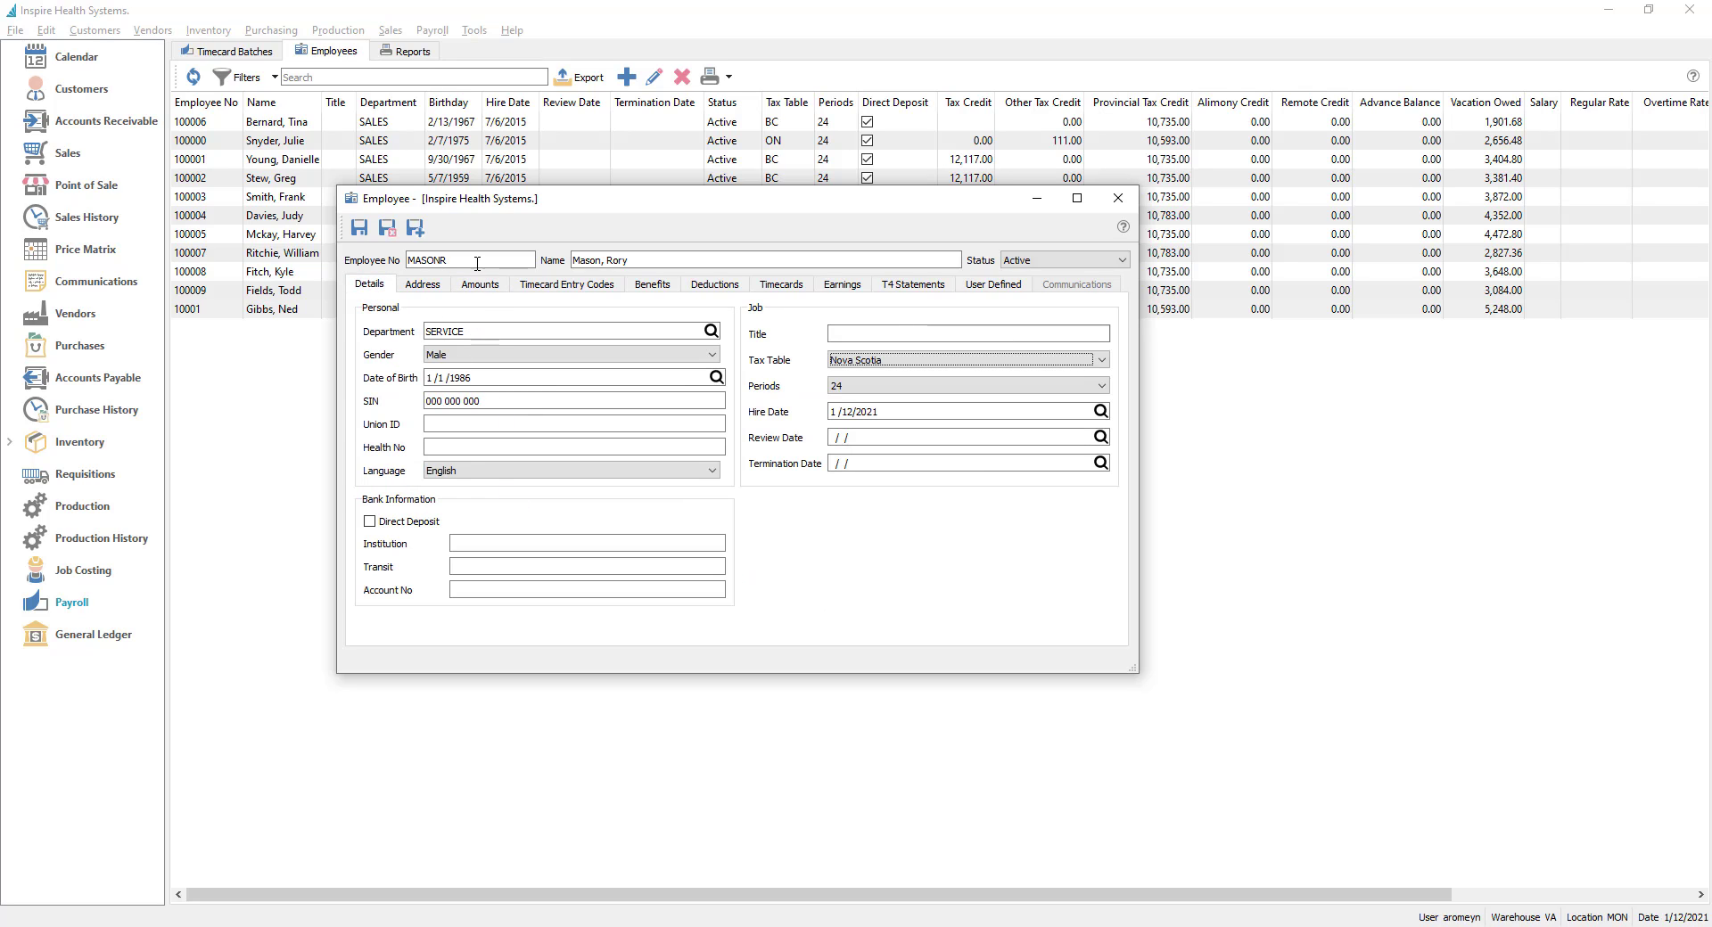
left_click(882, 360)
left_click(885, 386)
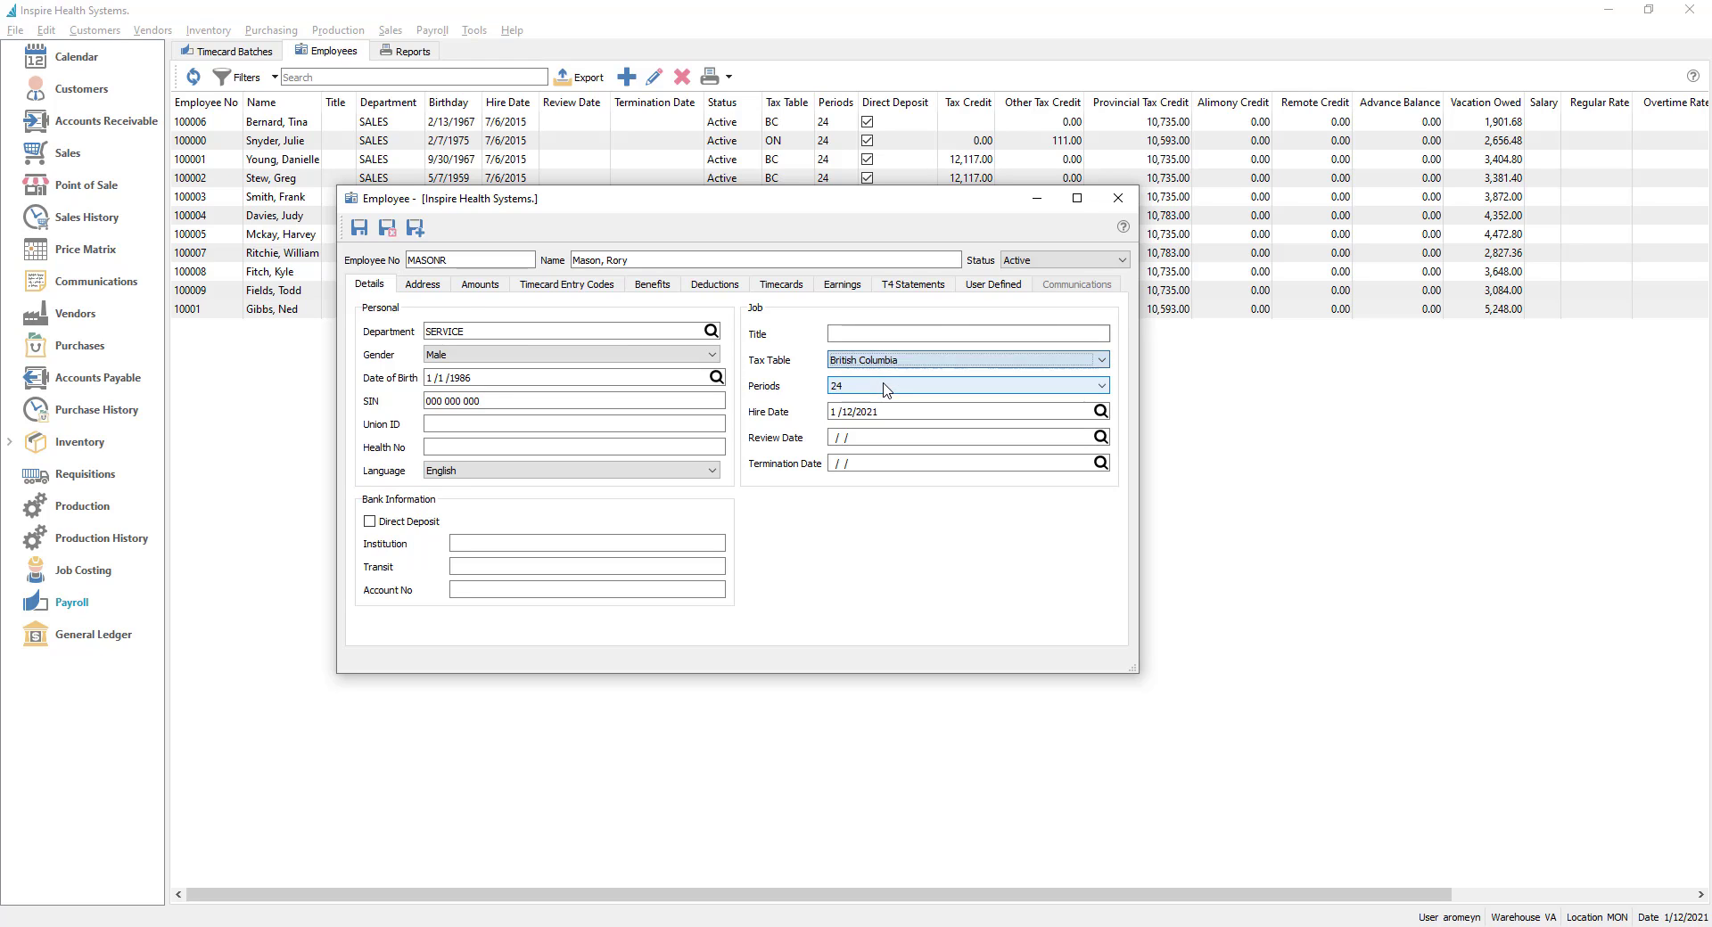
- Review the advance balance and vacation owed payment fields in the employee's amounts
left_click(464, 287)
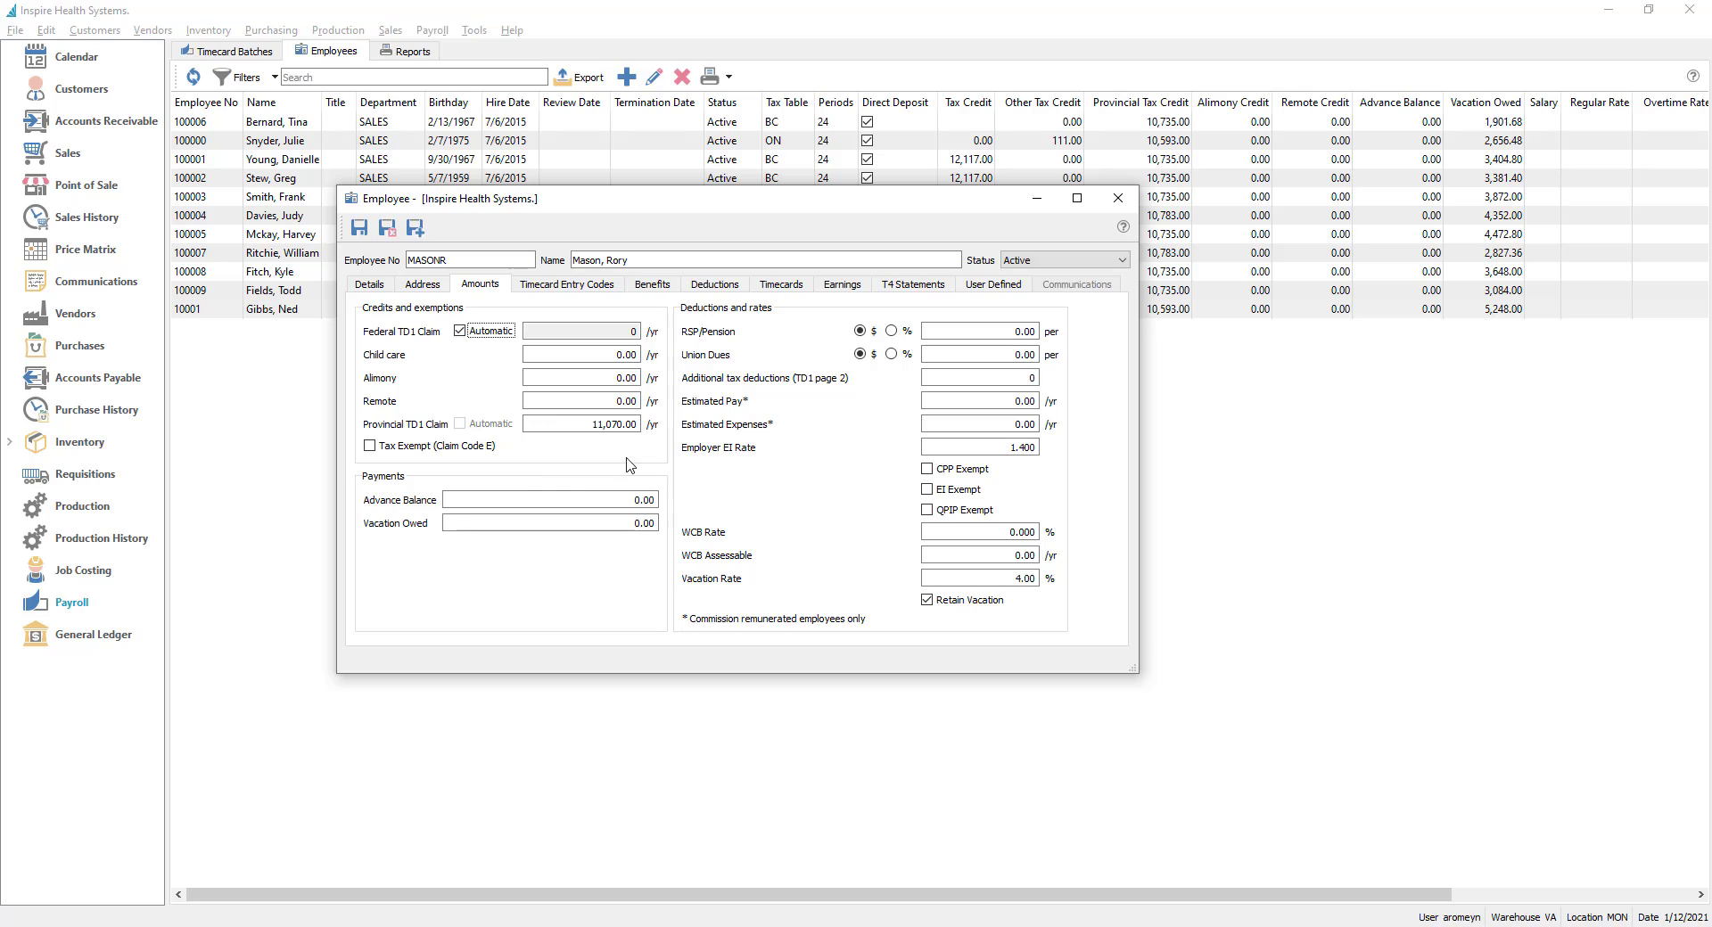
left_click(556, 504)
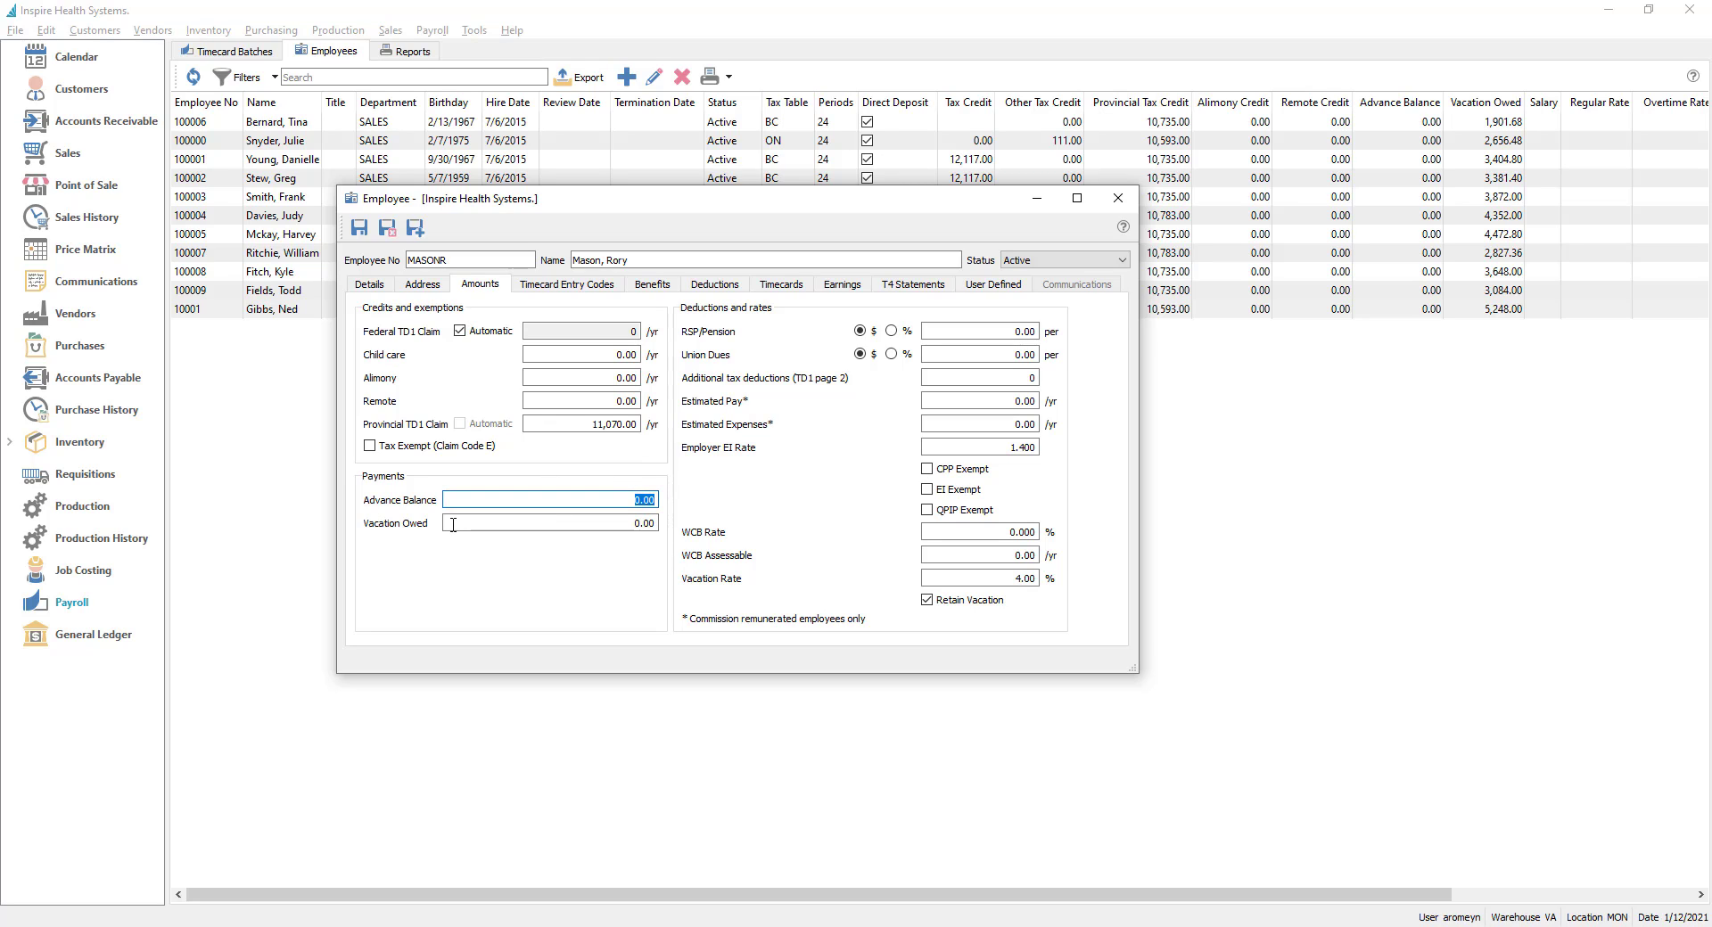
left_click(526, 523)
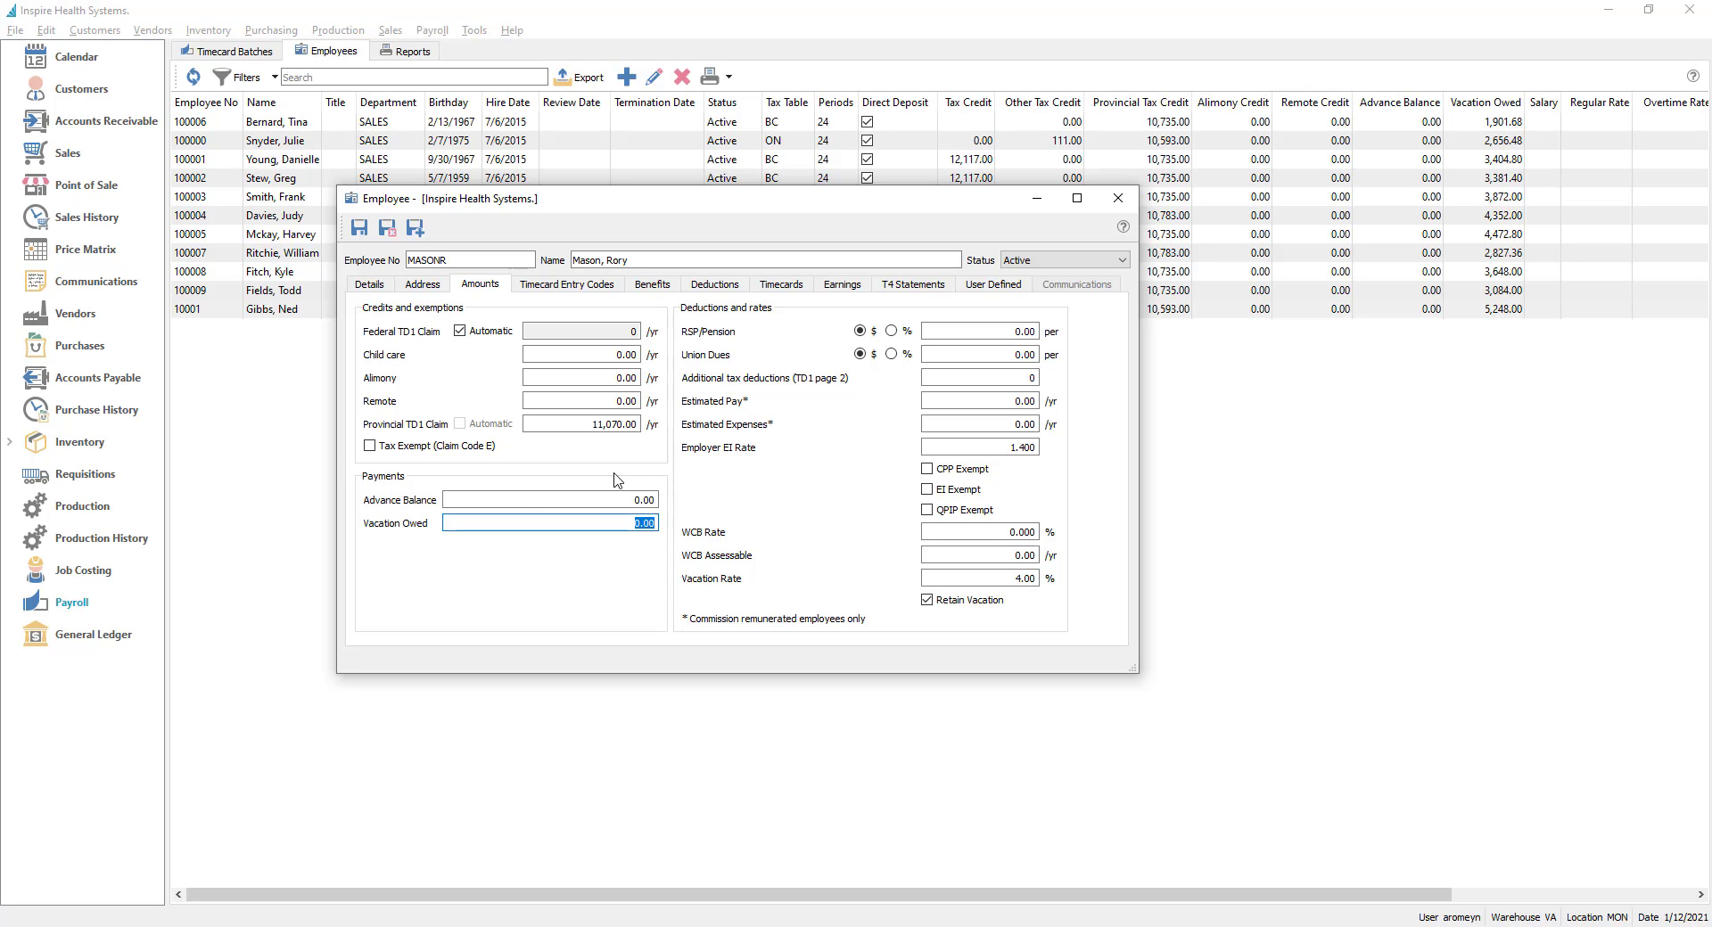
- Examine the employee's deductions and rates, from RSP/pension, union dues and estimated pay and expenses to the employer EI and vacation rates
left_click(969, 332)
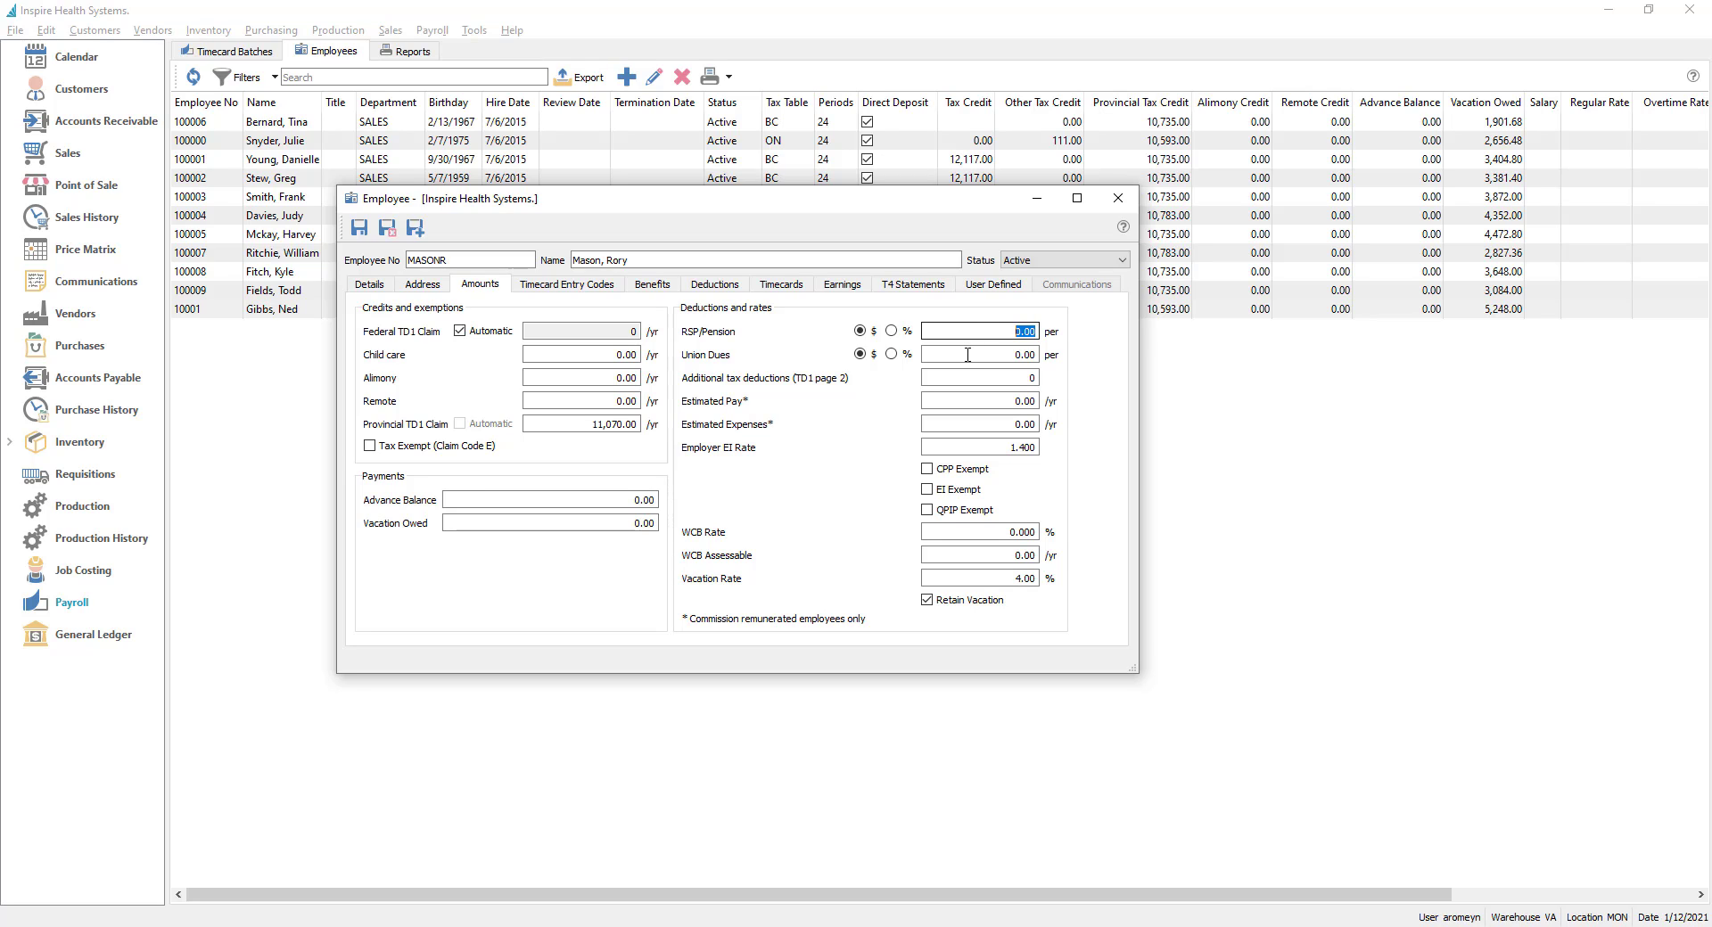
left_click(952, 354)
left_click(958, 383)
left_click(1004, 403)
key("Tab")
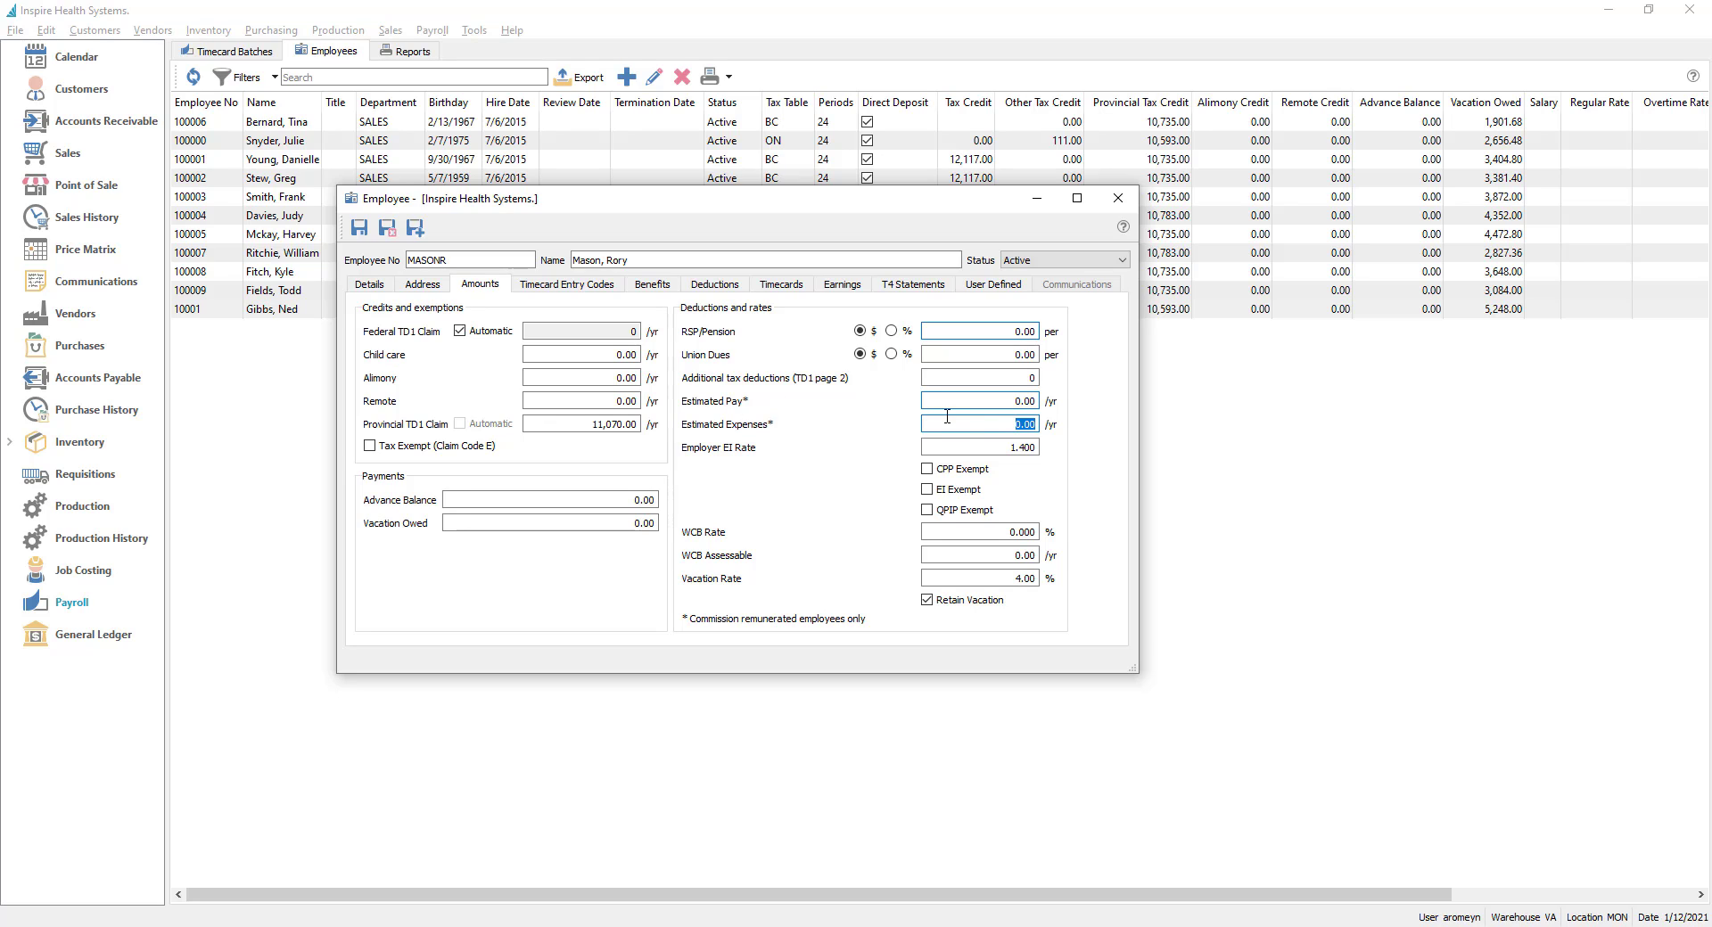
left_click(980, 402)
left_click(1017, 401)
double_click(1017, 401)
left_click(1006, 425)
left_click(978, 450)
left_click(930, 445)
left_click(975, 577)
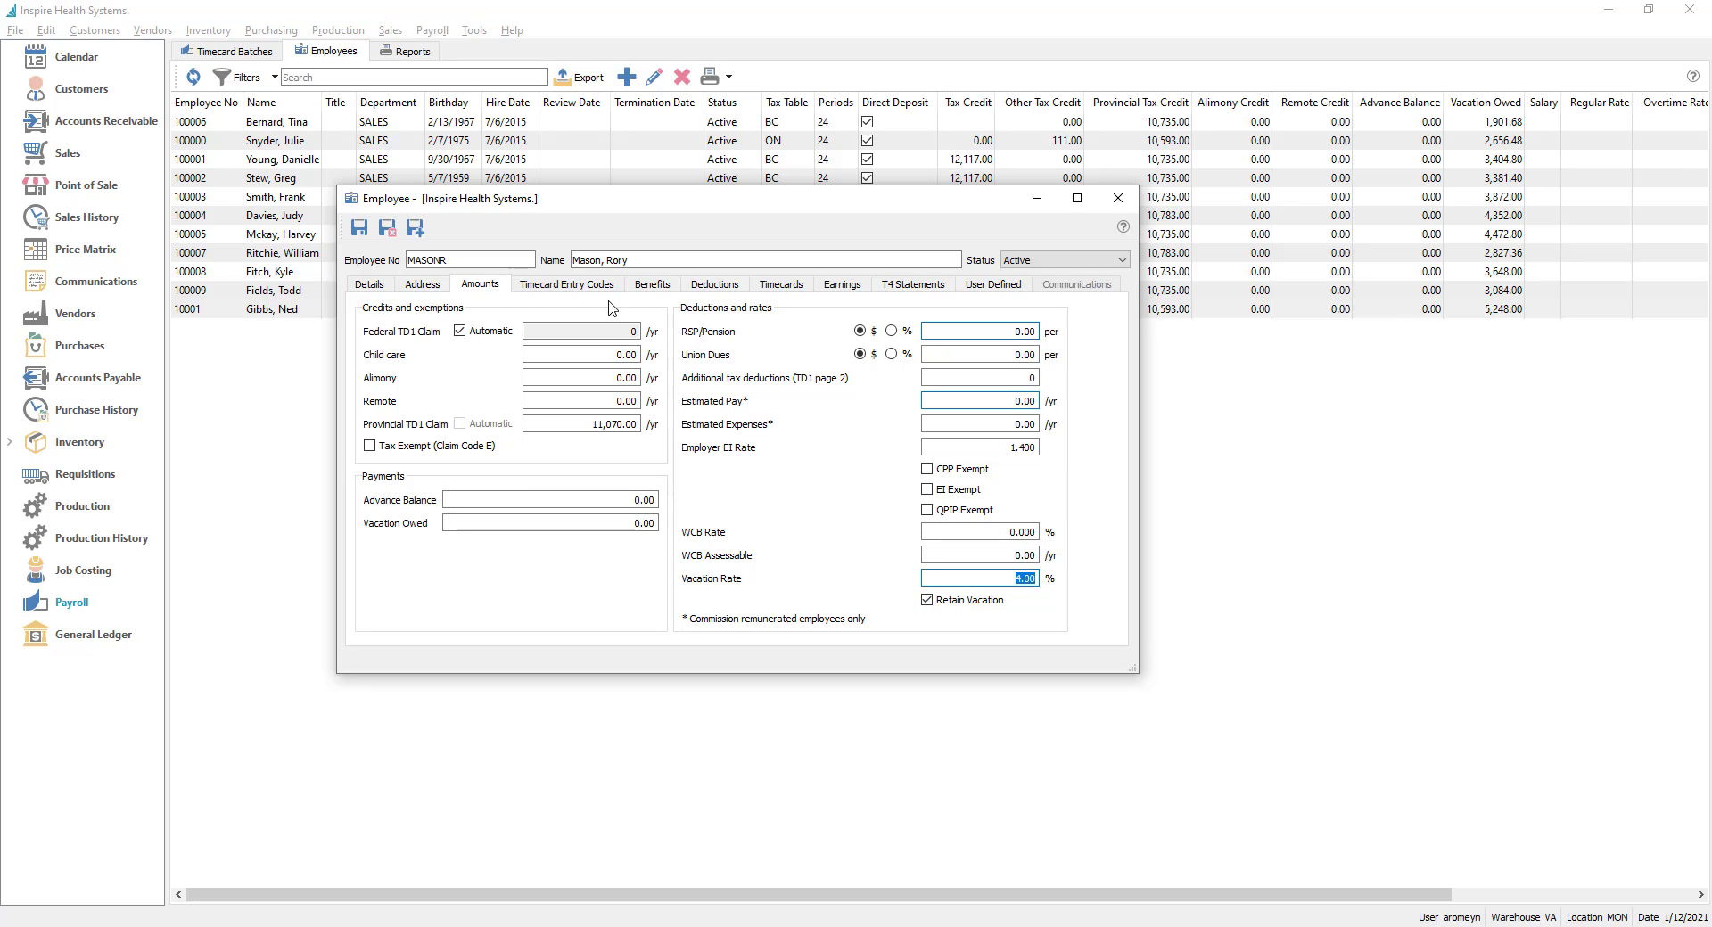
- Widen the description and code columns in the employee's timecard entry codes so the full text is readable
left_click(584, 288)
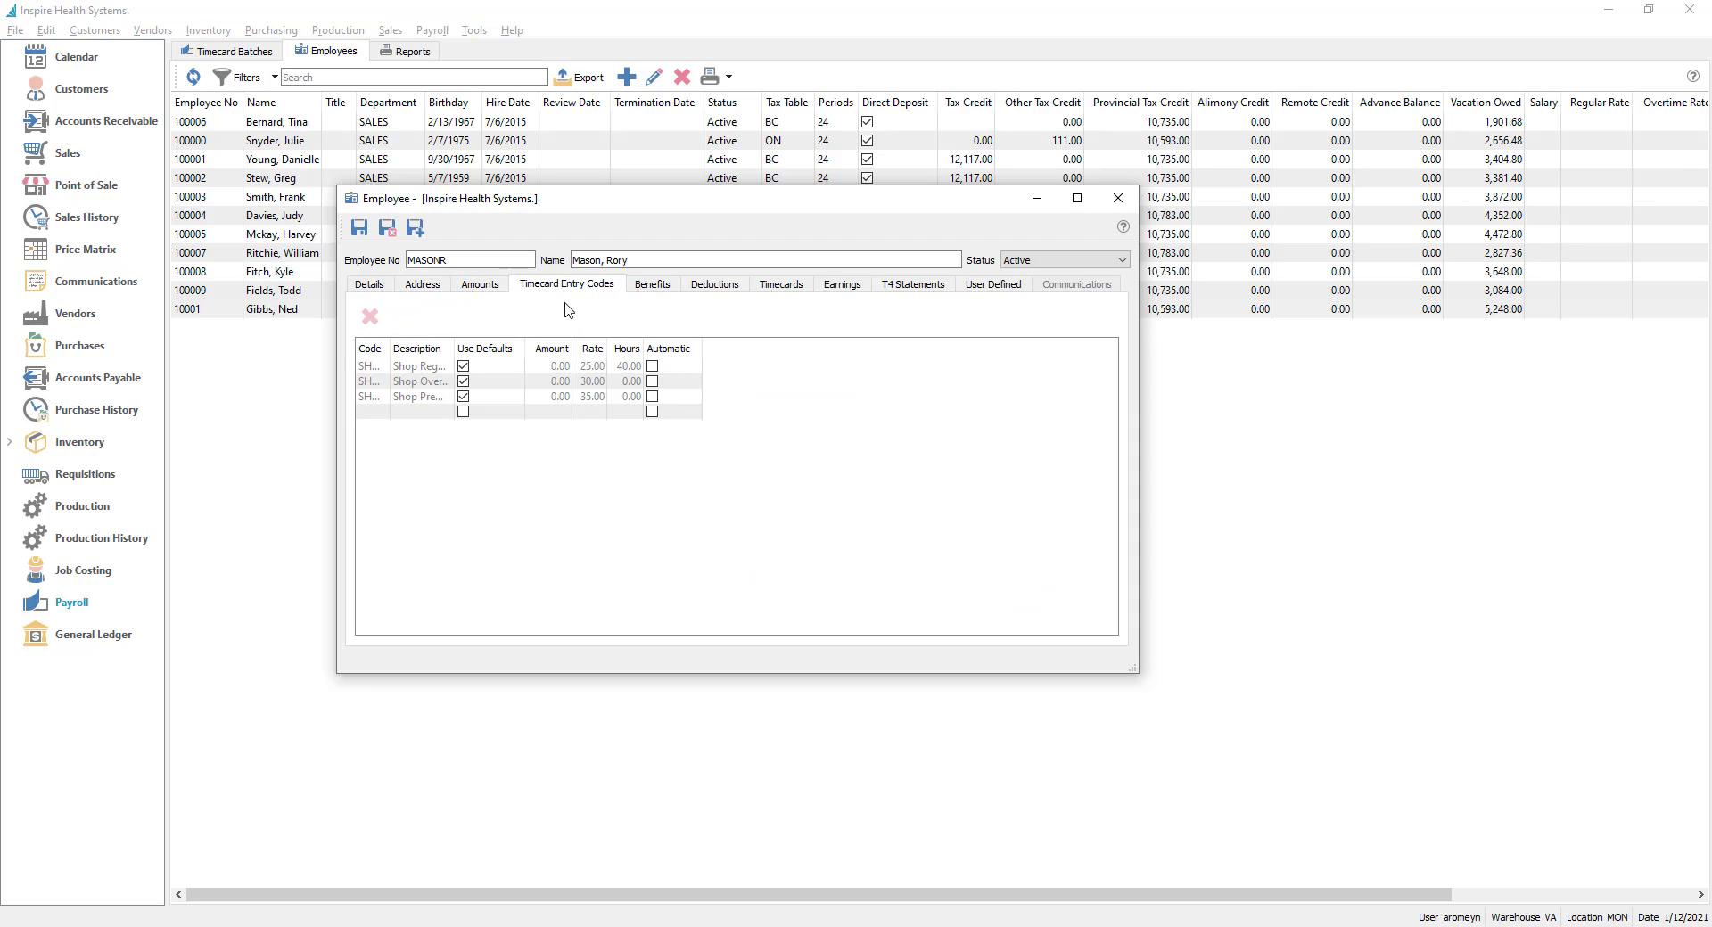
left_click_drag(452, 346, 502, 347)
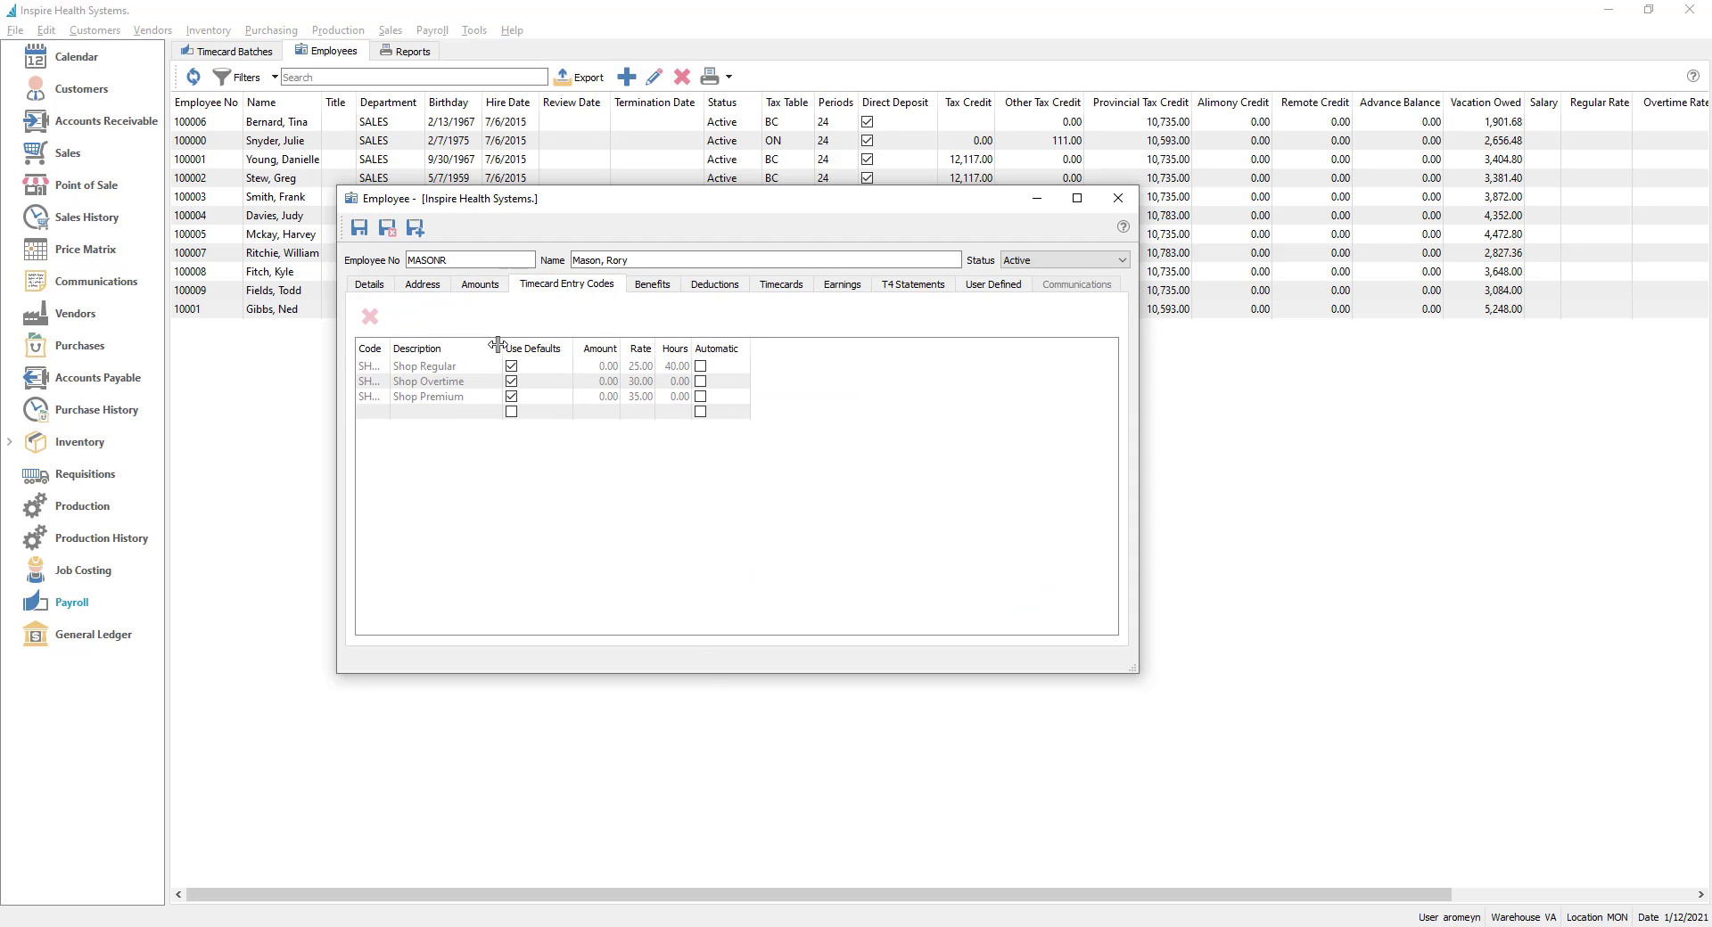
left_click_drag(393, 346, 468, 346)
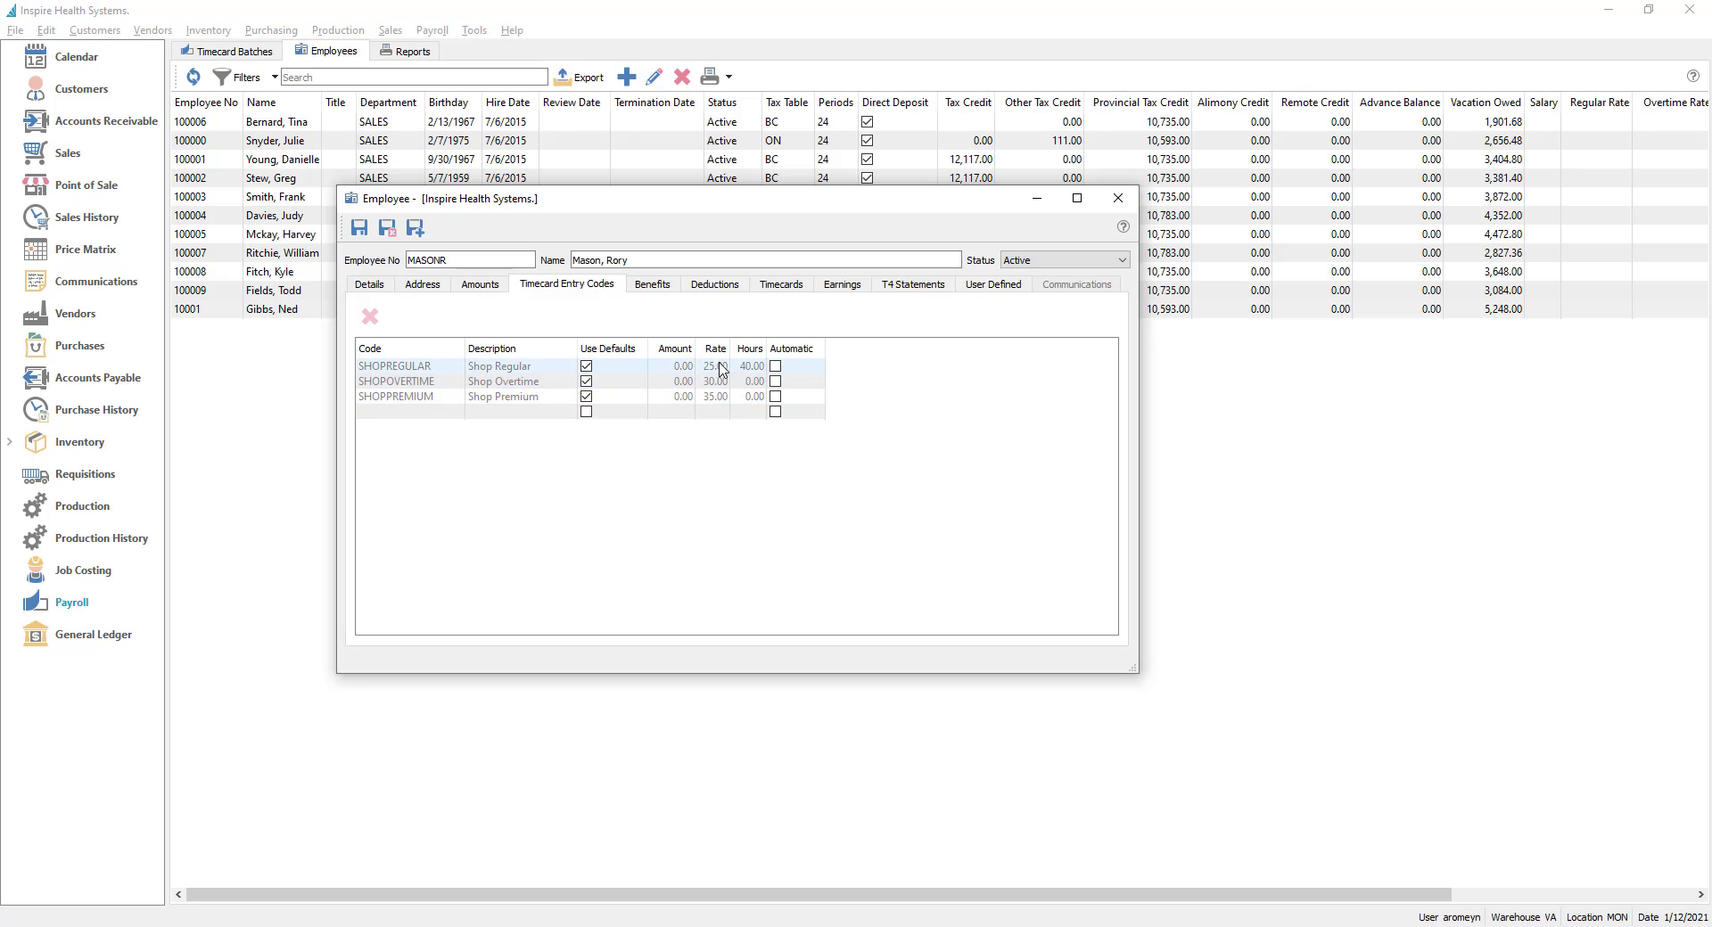
- Turn the defaults for the SHOPREGULAR timecard code off and back on, and enable the Automatic option for that code
left_click(587, 366)
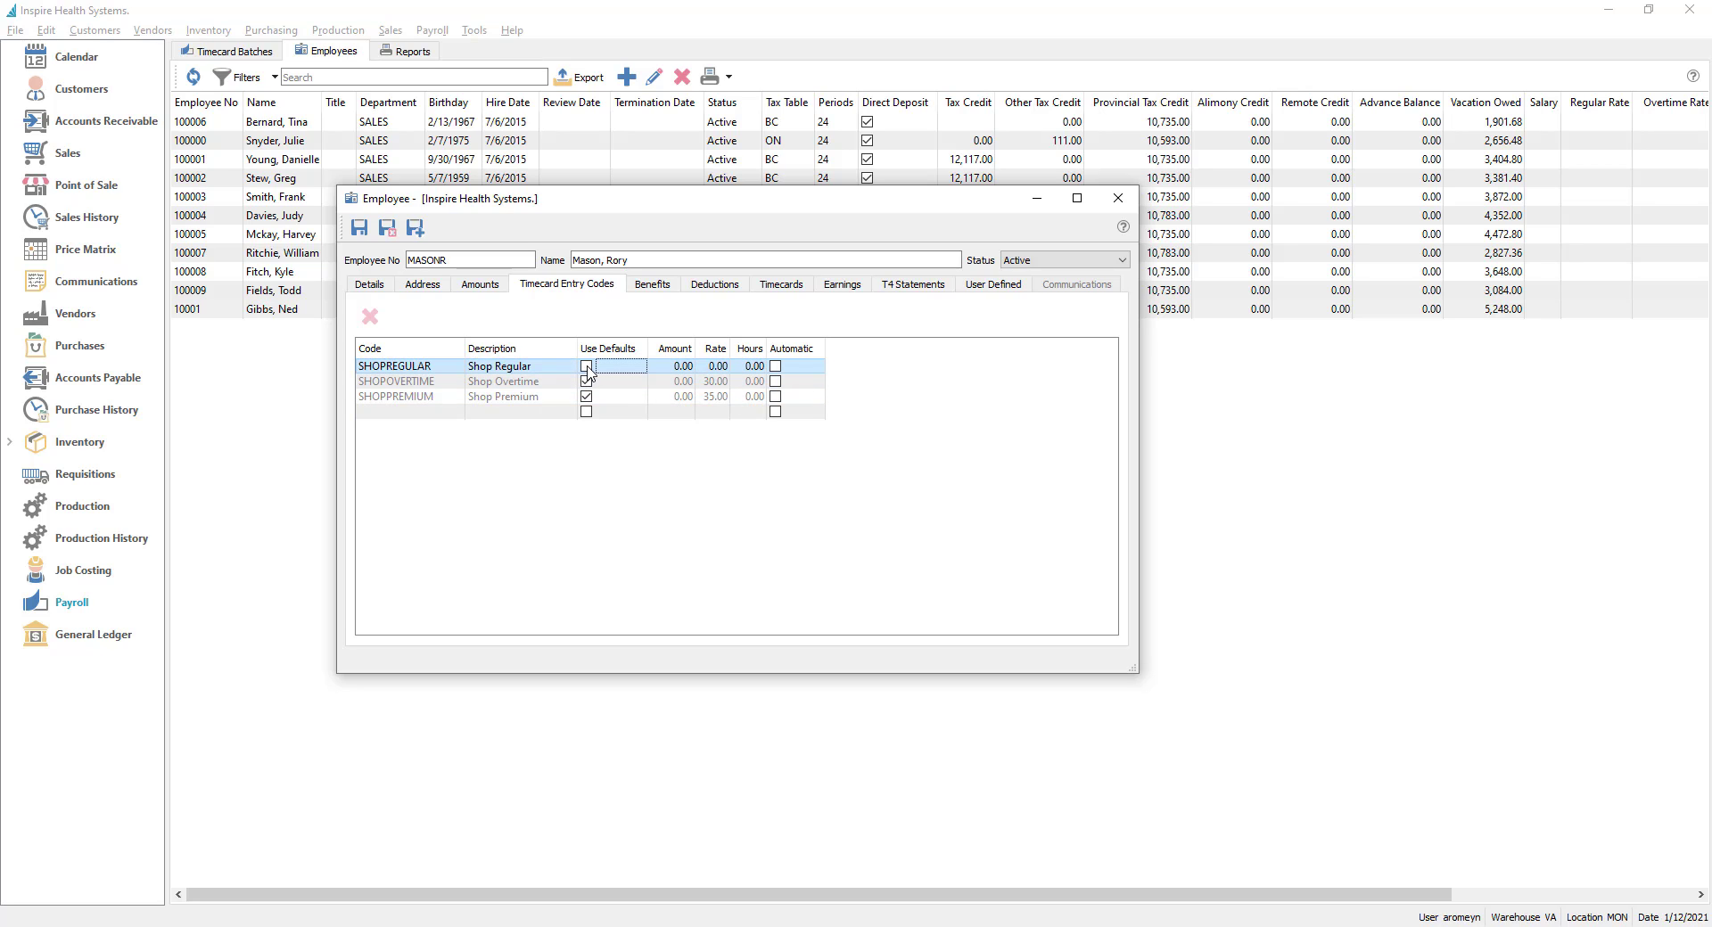
left_click(719, 368)
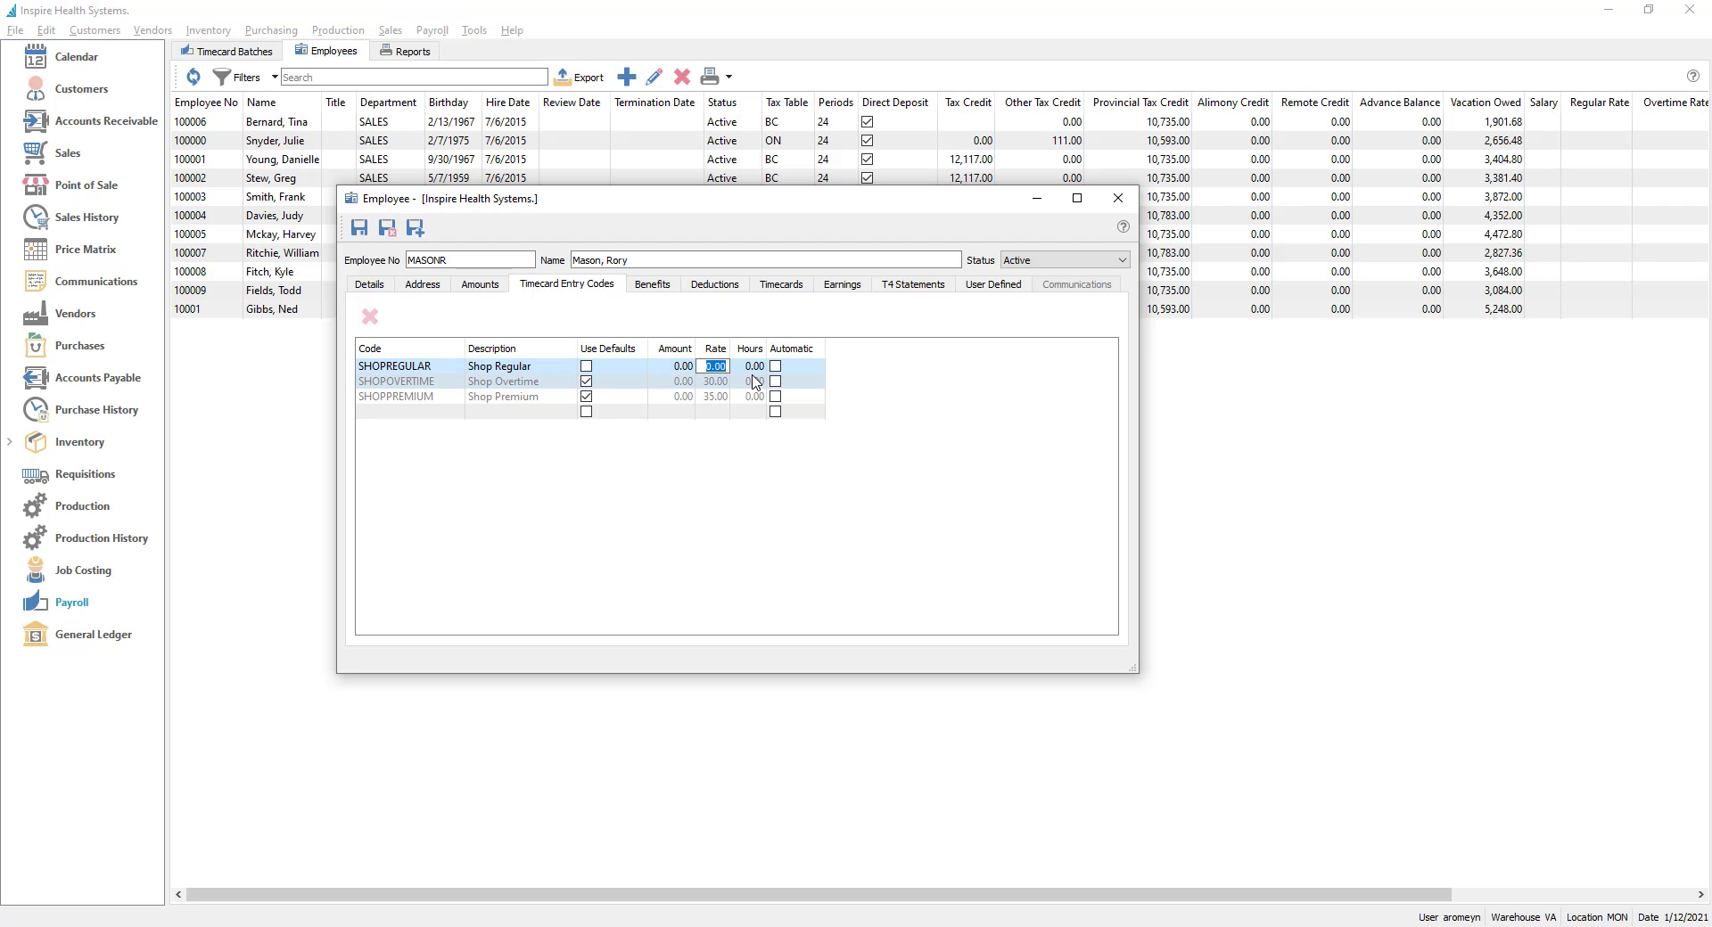
left_click(587, 367)
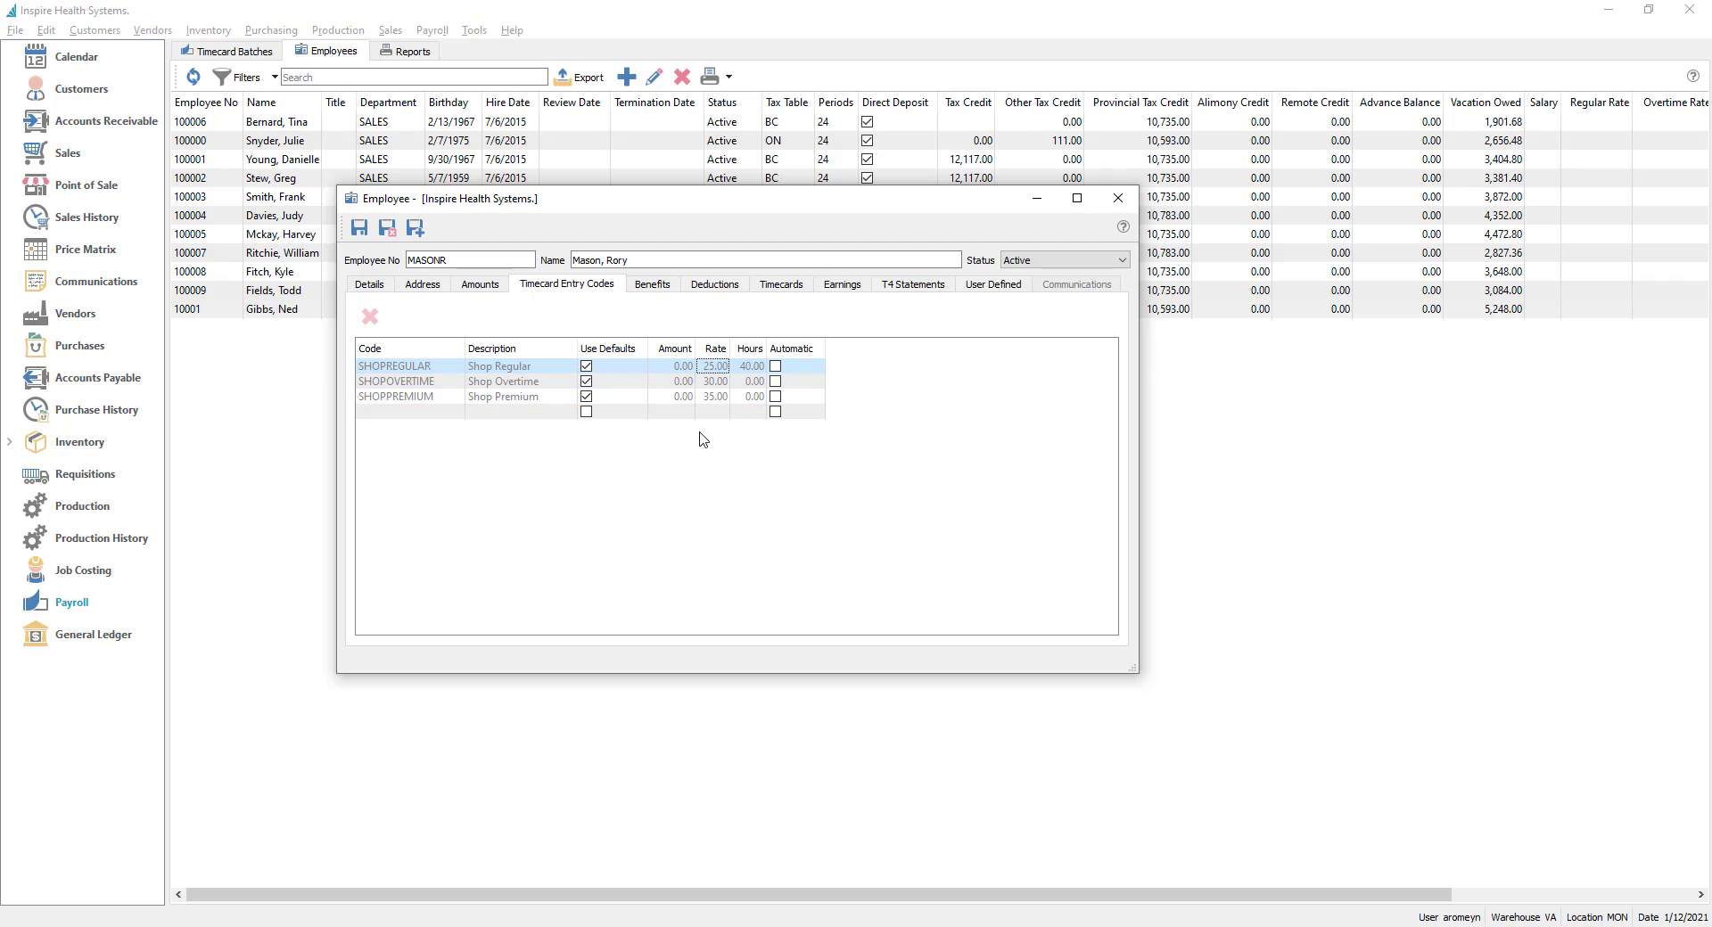
left_click(586, 366)
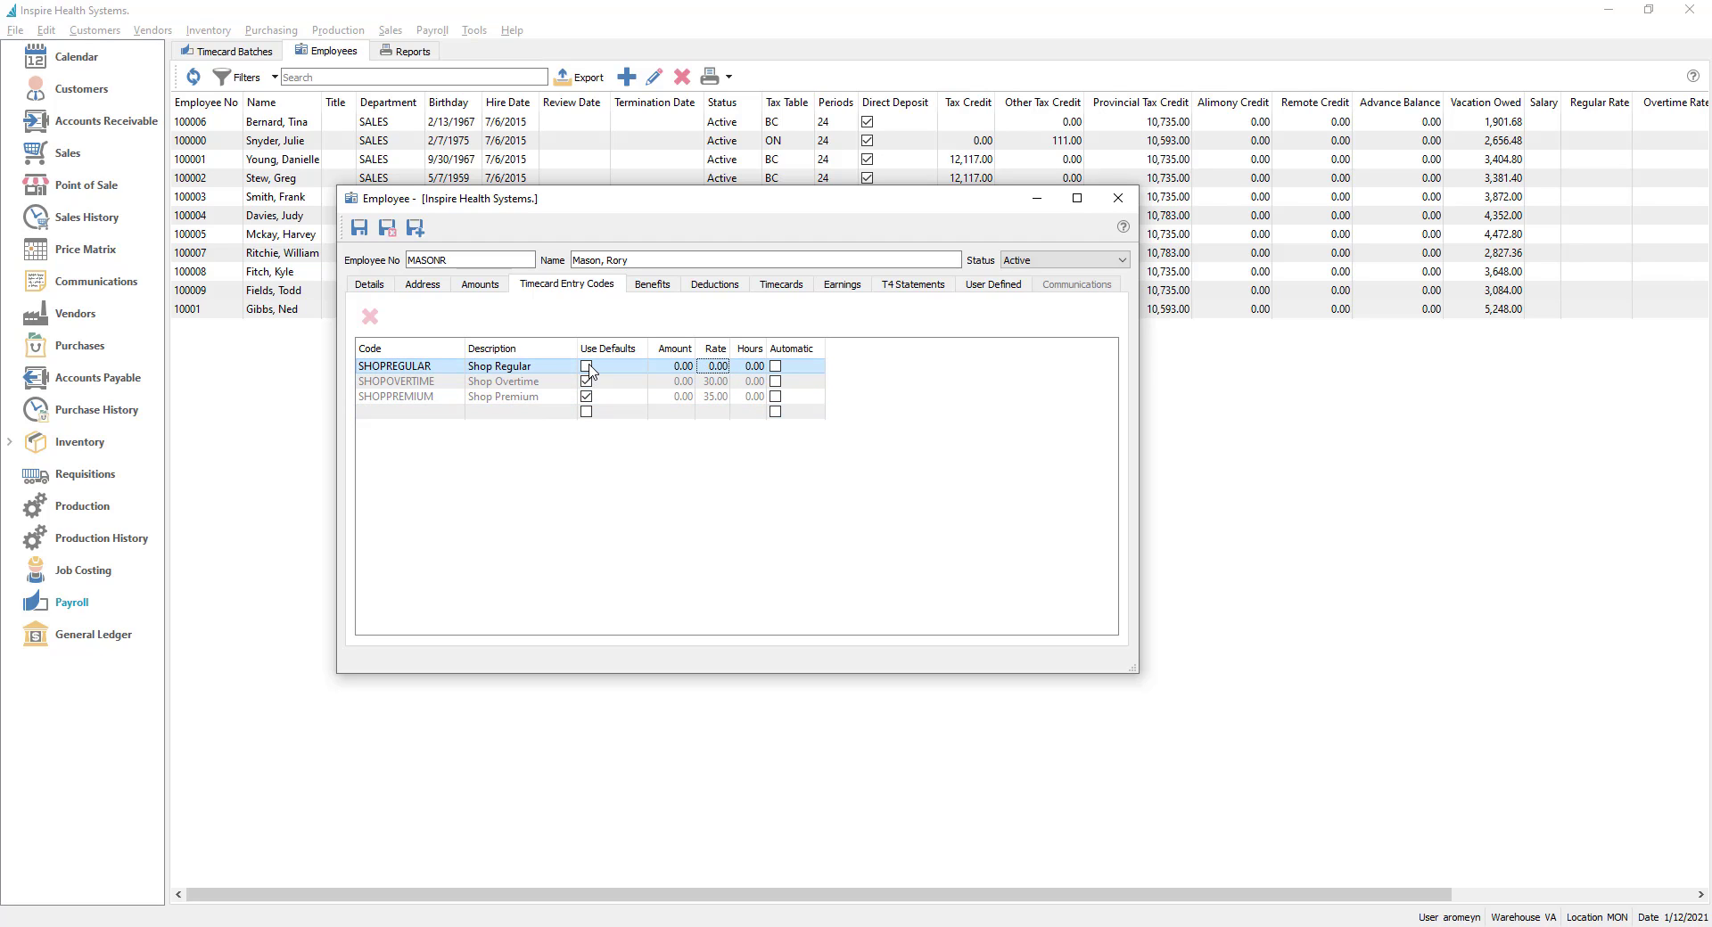
left_click(586, 366)
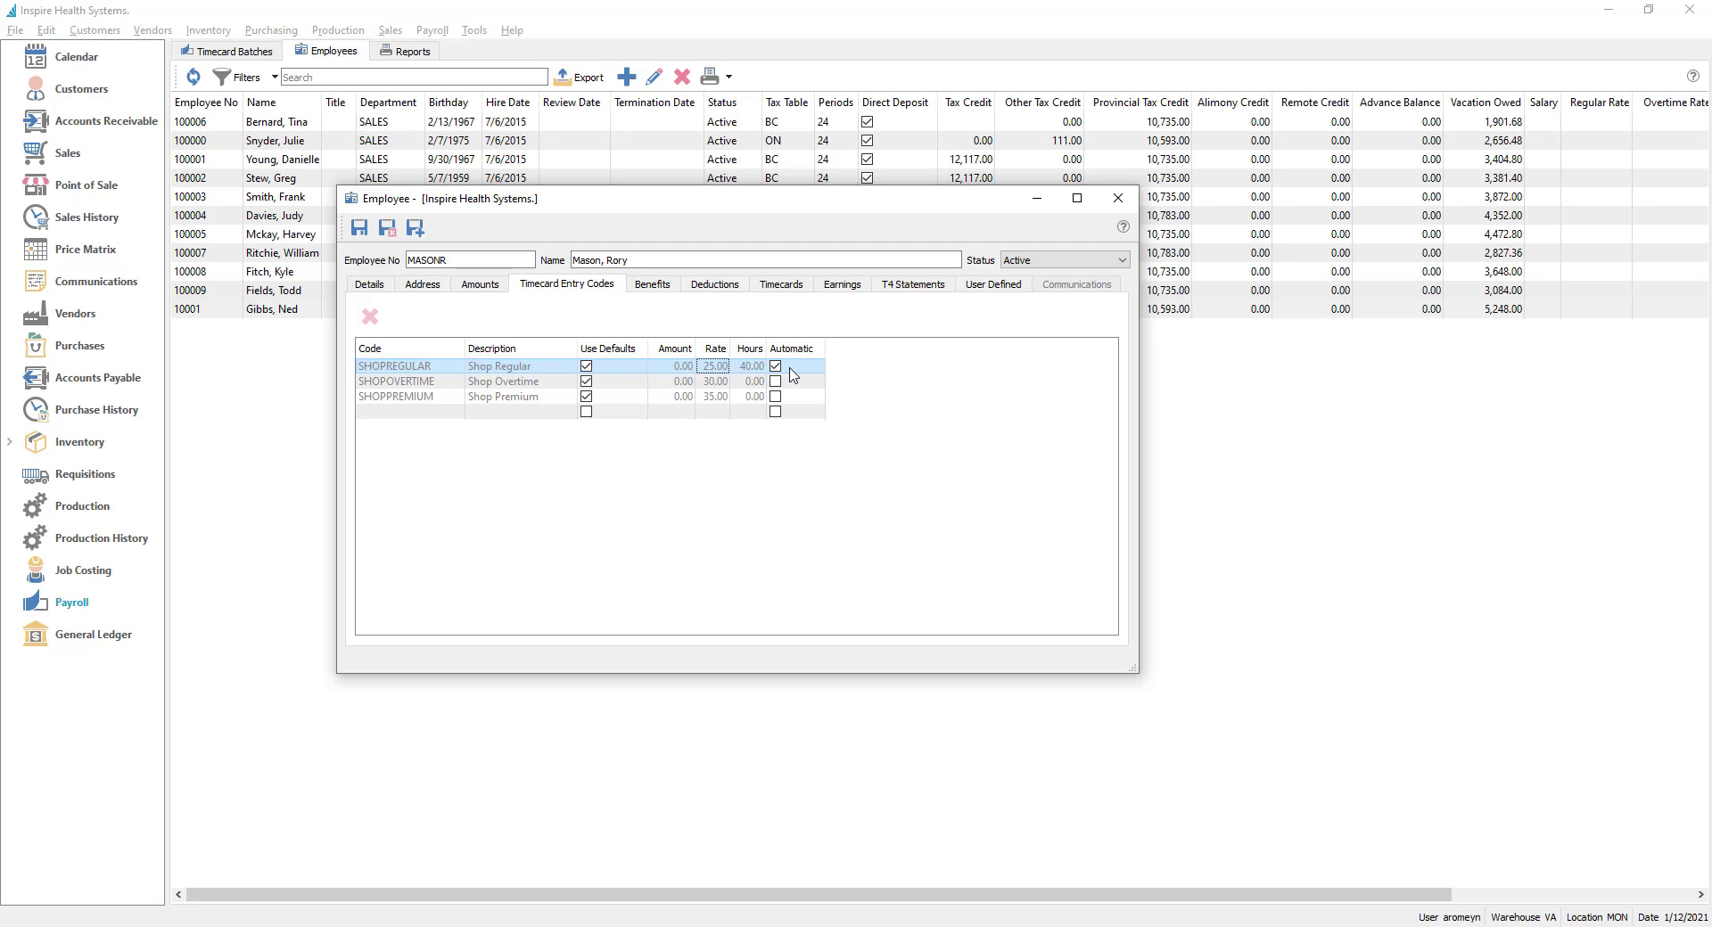
- Widen the benefit name column in the employee's benefits and review the Extended Medical entry
left_click(660, 287)
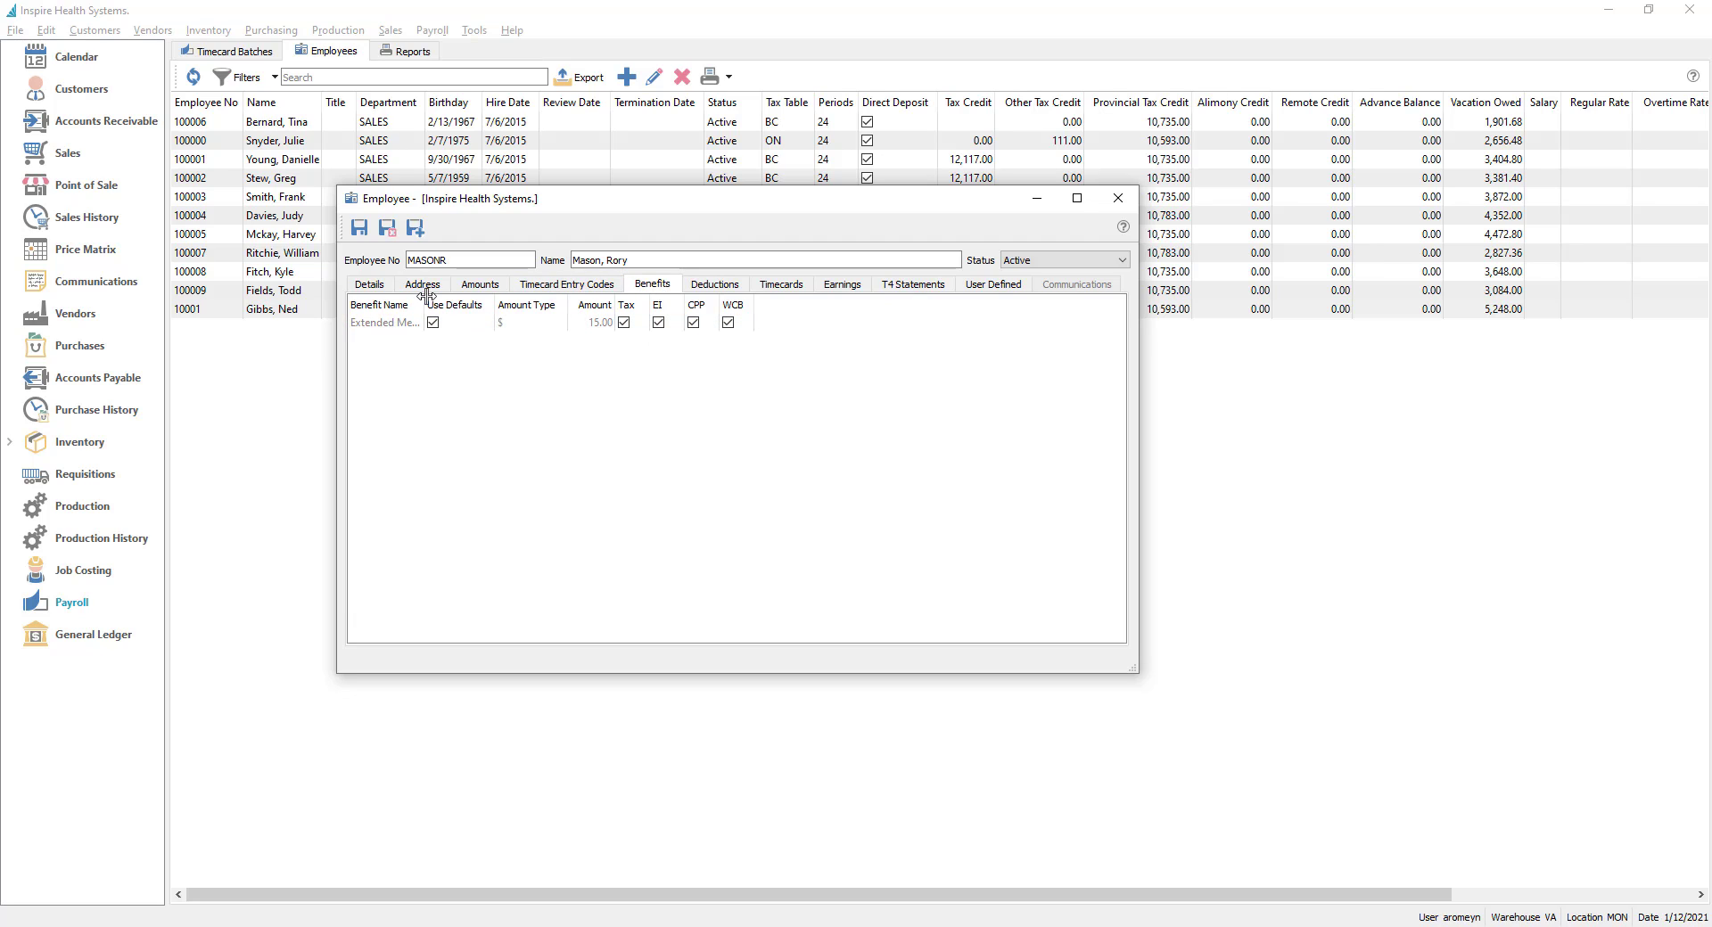
left_click_drag(425, 303, 477, 296)
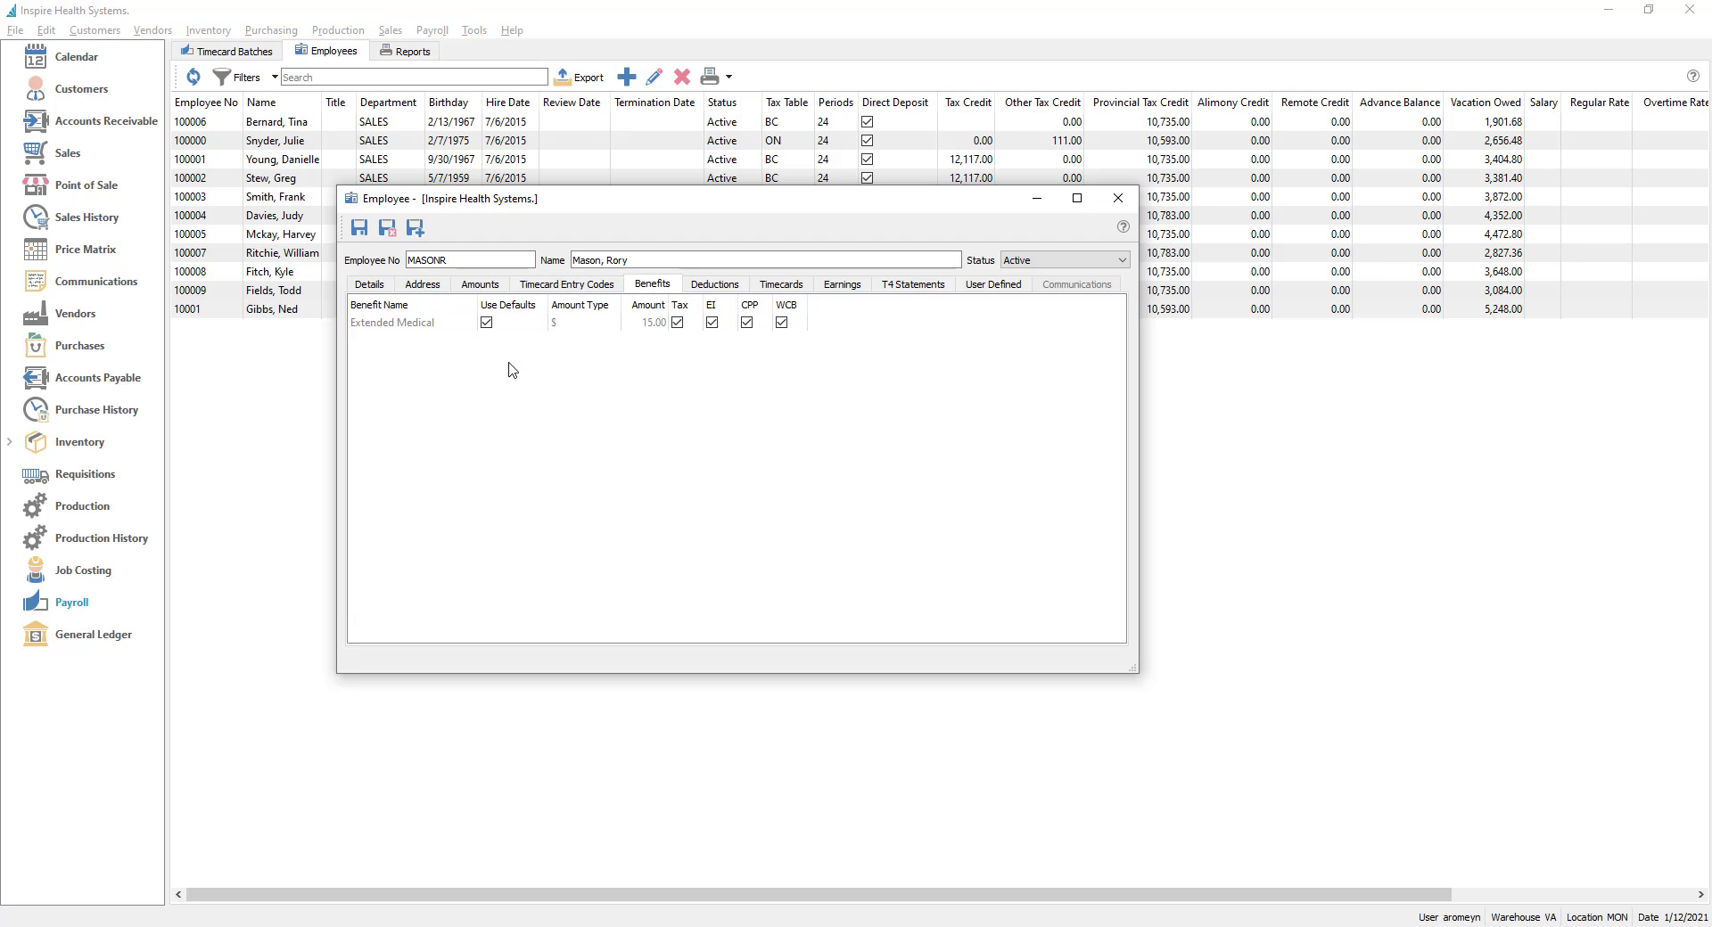
left_click(578, 328)
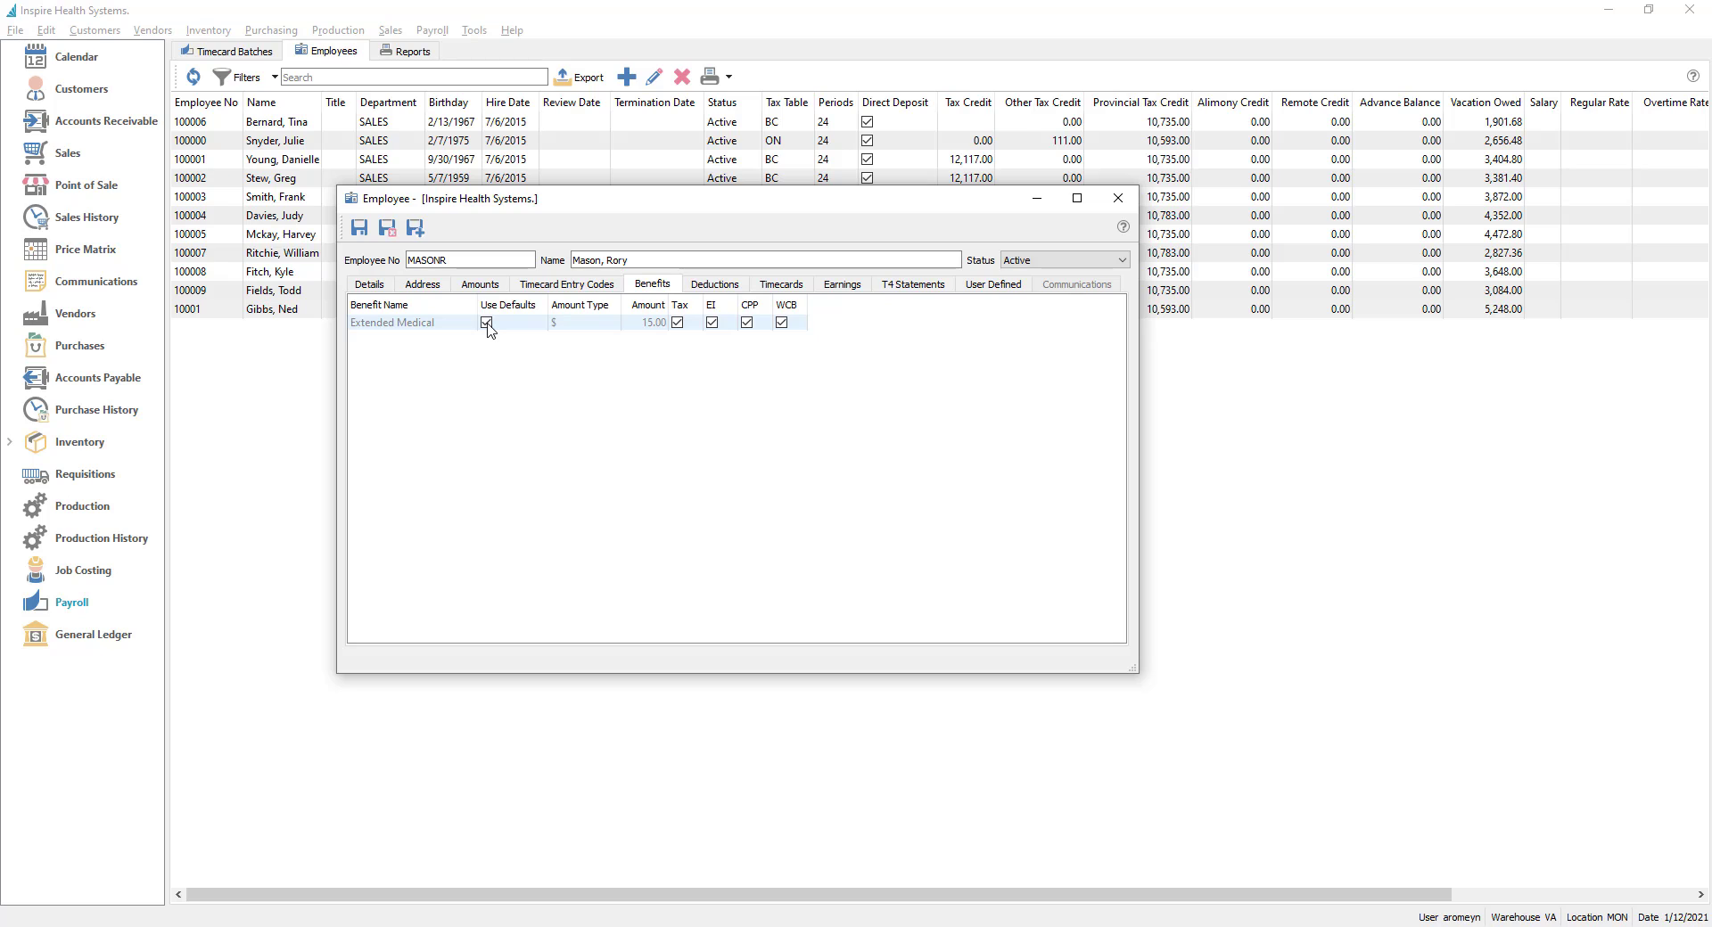
- Check the employee's department, and turn the use of defaults for the Extended Medical benefit off and back on
left_click(372, 287)
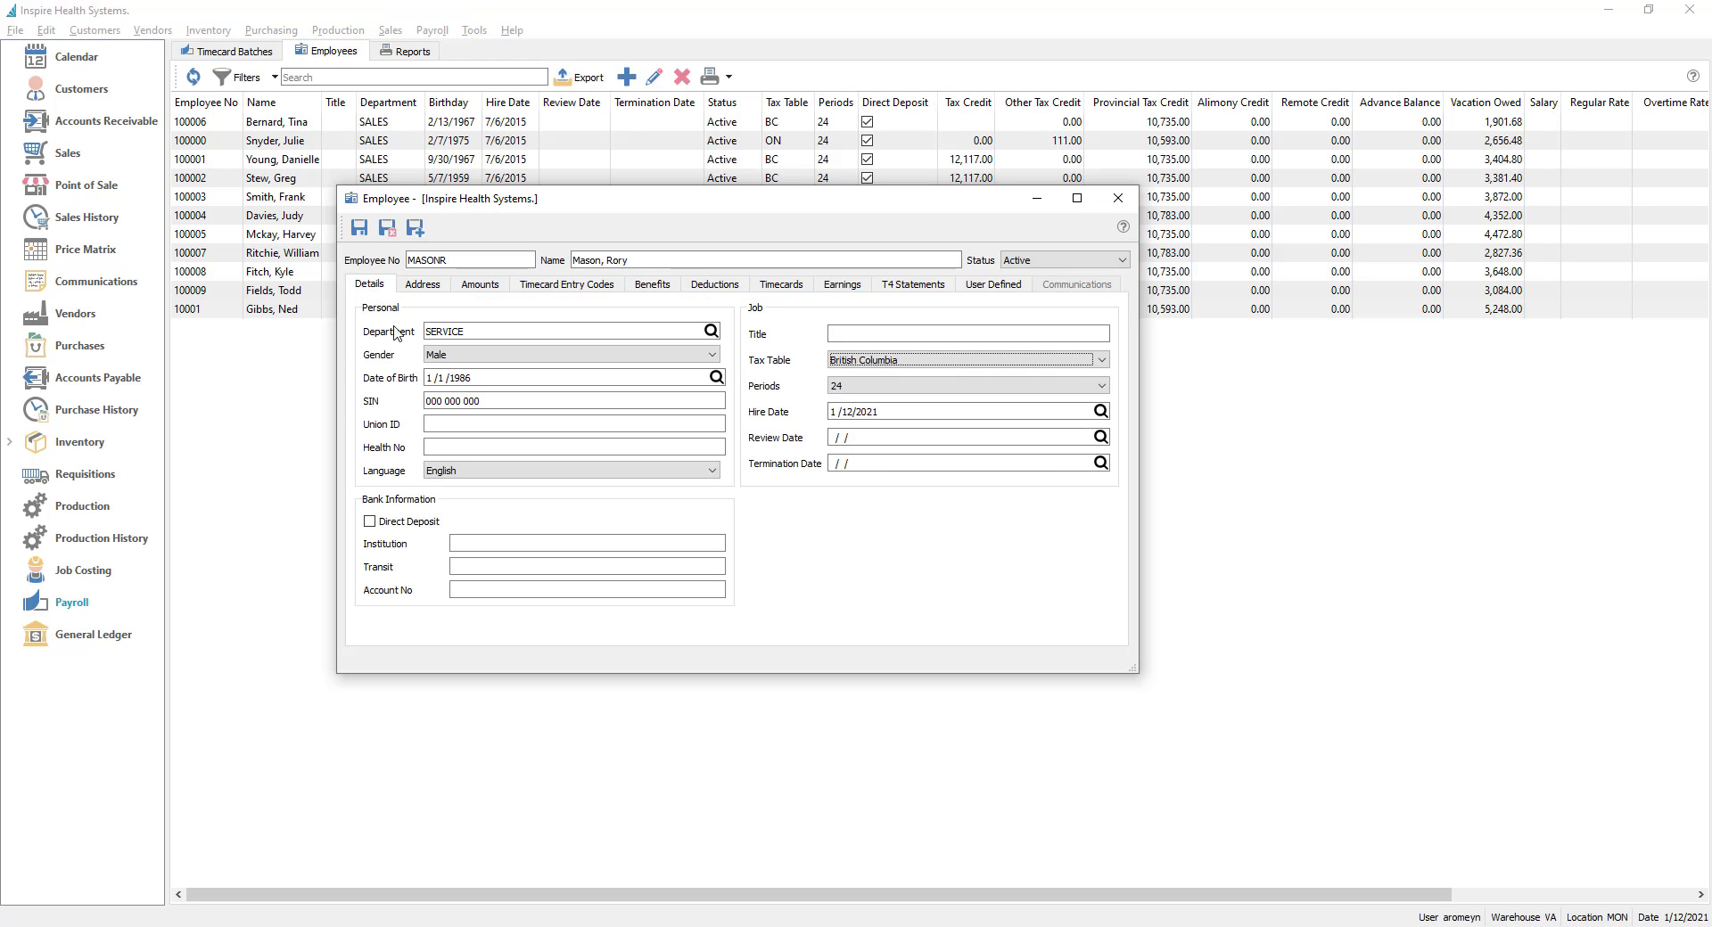
left_click(571, 287)
left_click(652, 285)
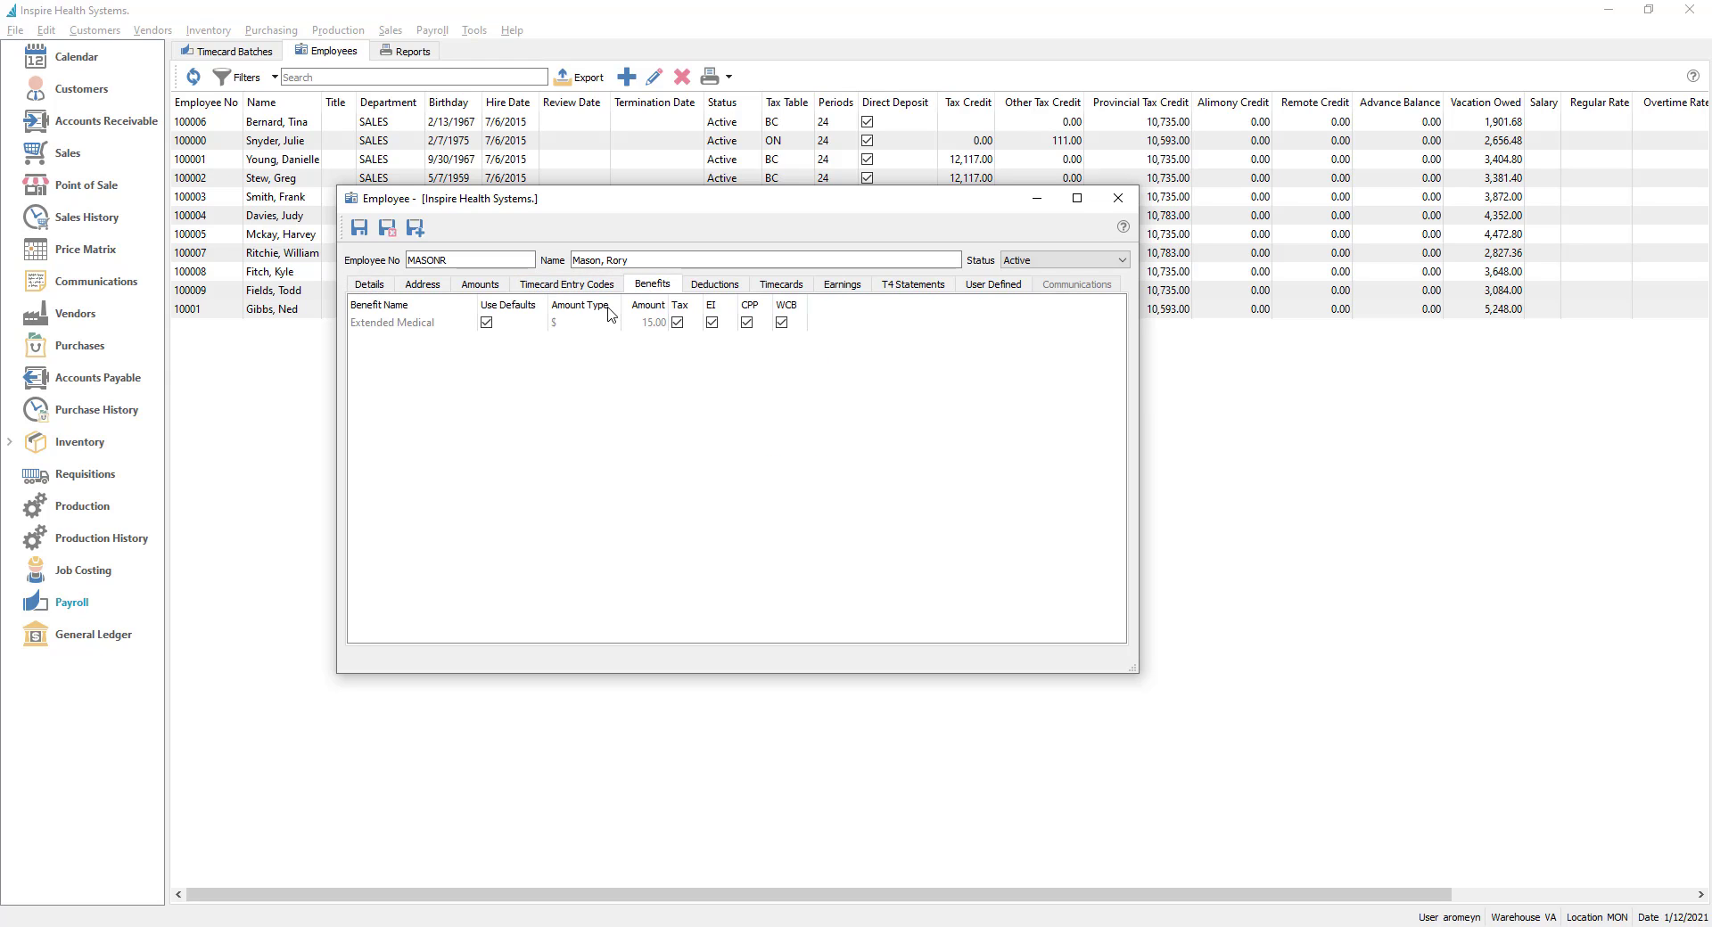
left_click(488, 322)
left_click(488, 322)
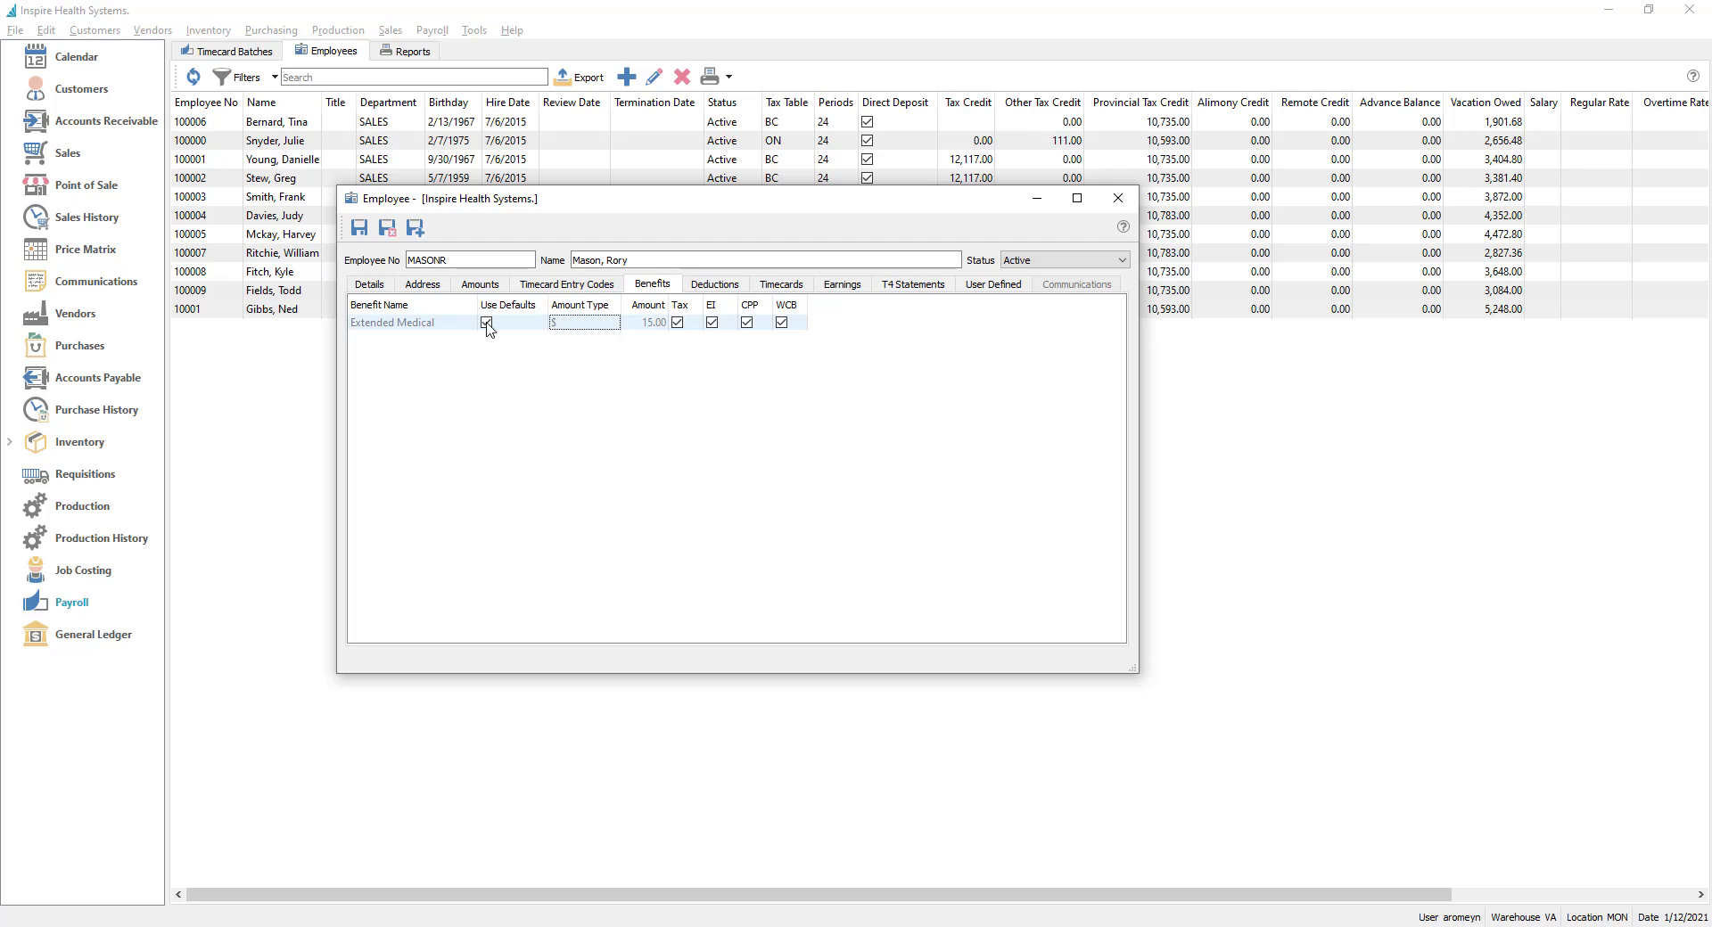
- Examine the employee's deductions, timecards, earnings, T4 statements and user-defined fields, and the available employee status options
left_click(723, 287)
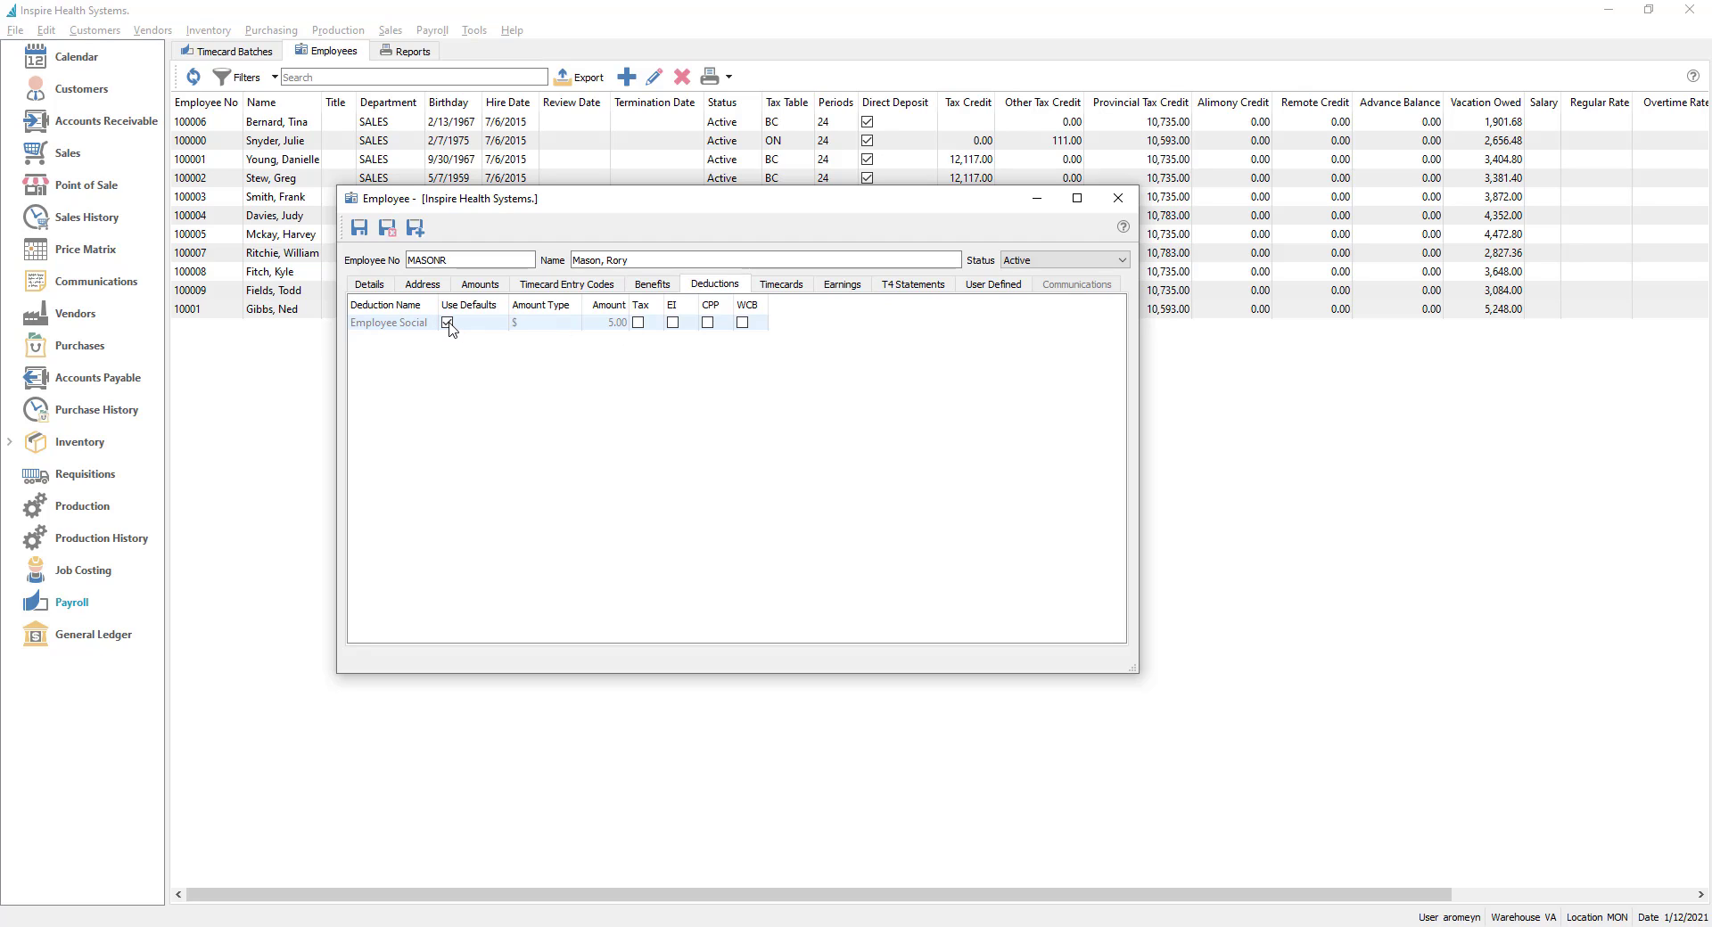
left_click(789, 290)
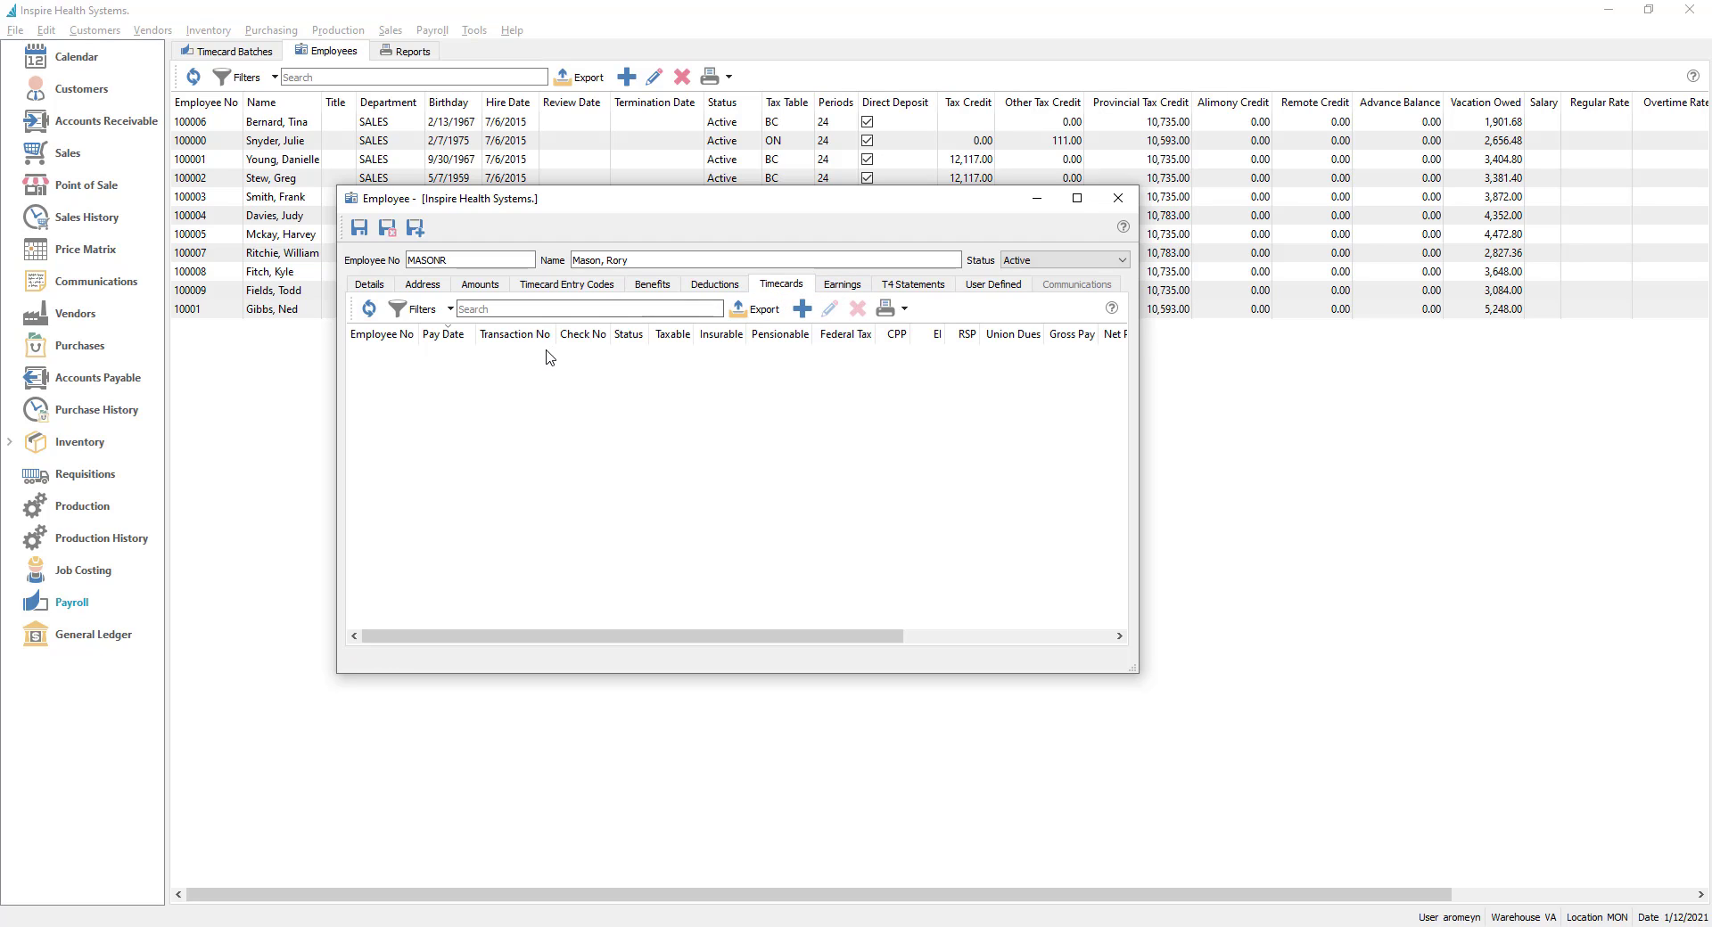
left_click(845, 288)
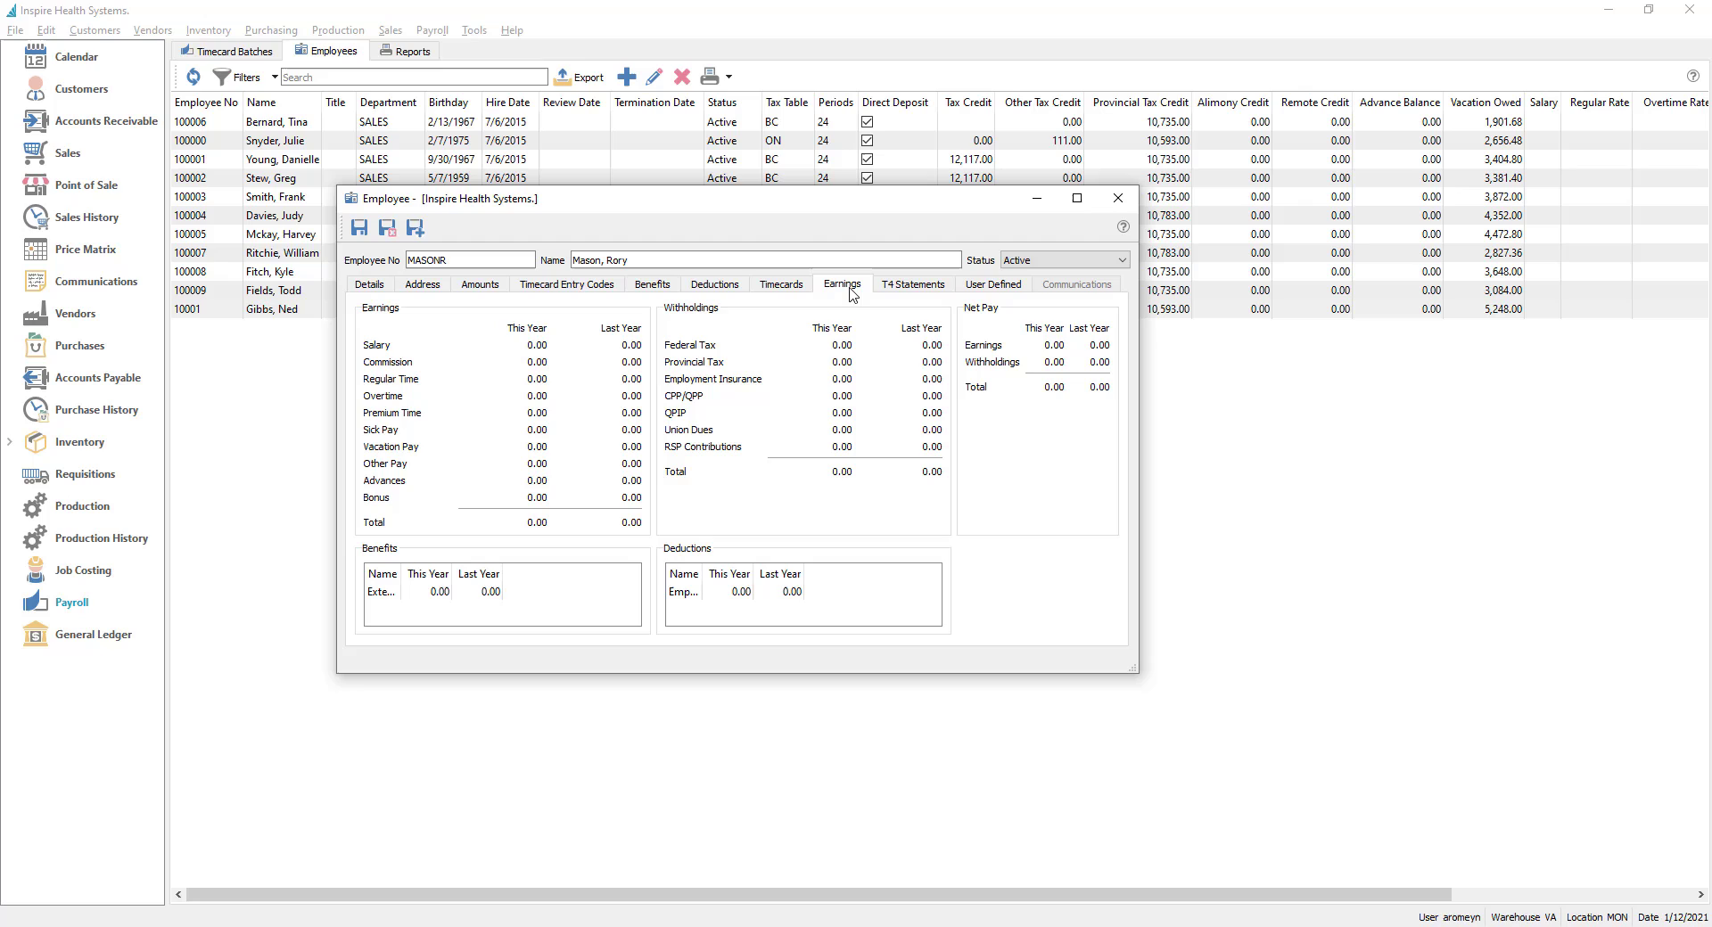
left_click(909, 287)
left_click(996, 286)
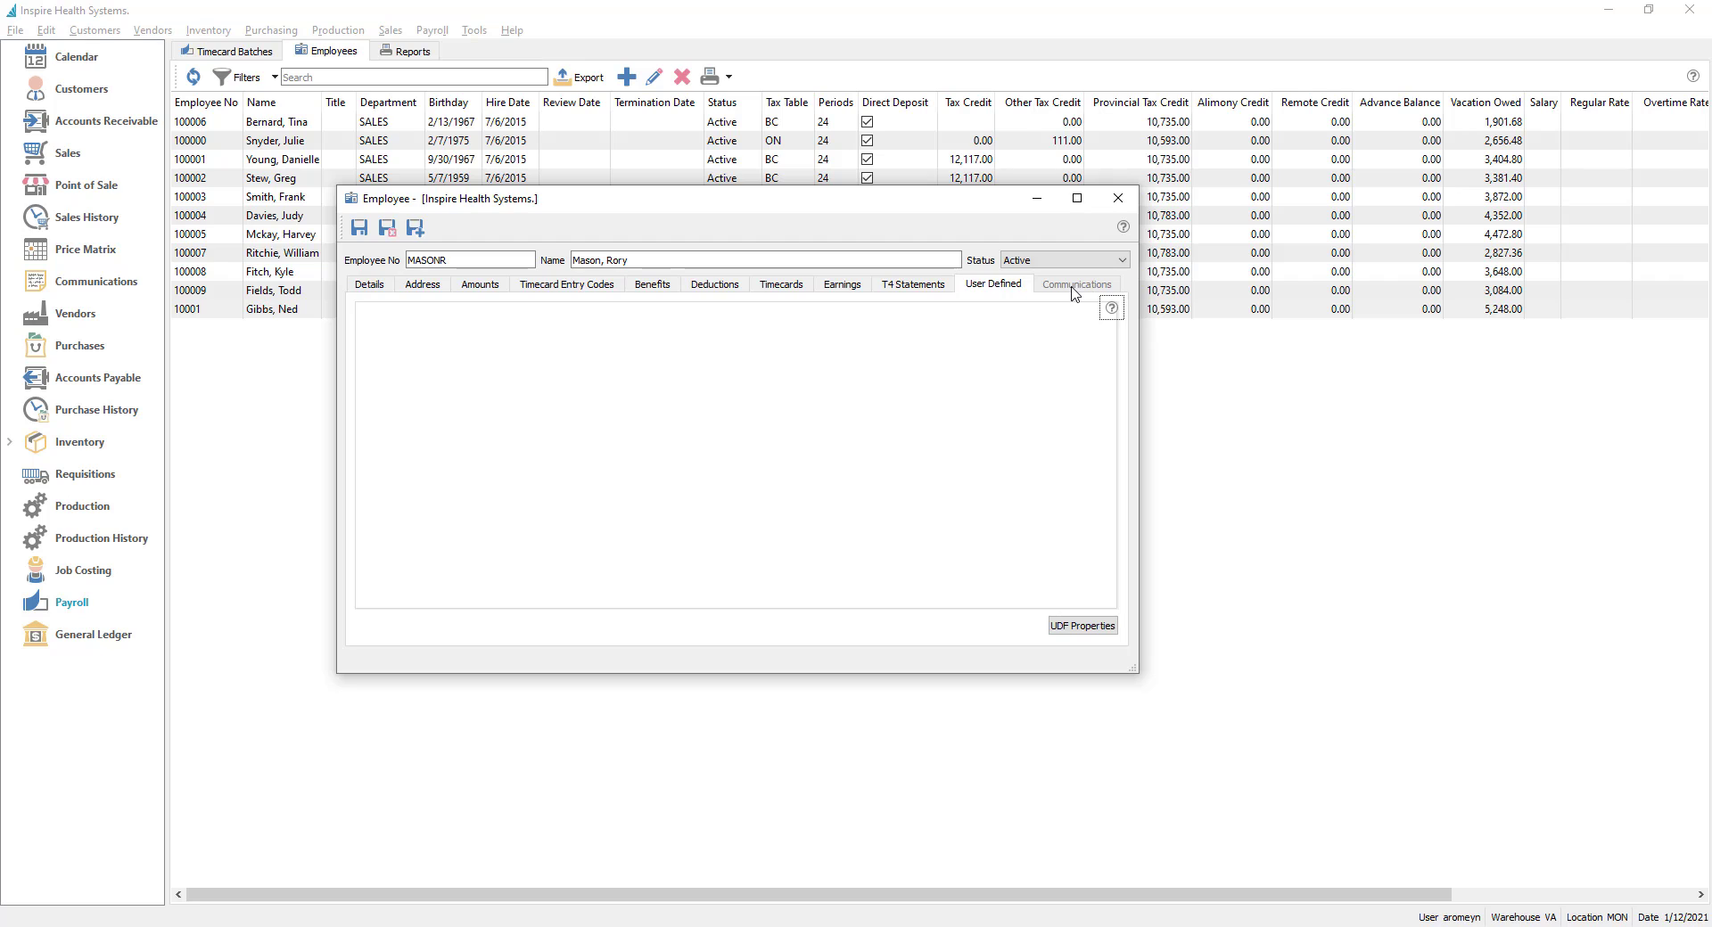
left_click(1024, 263)
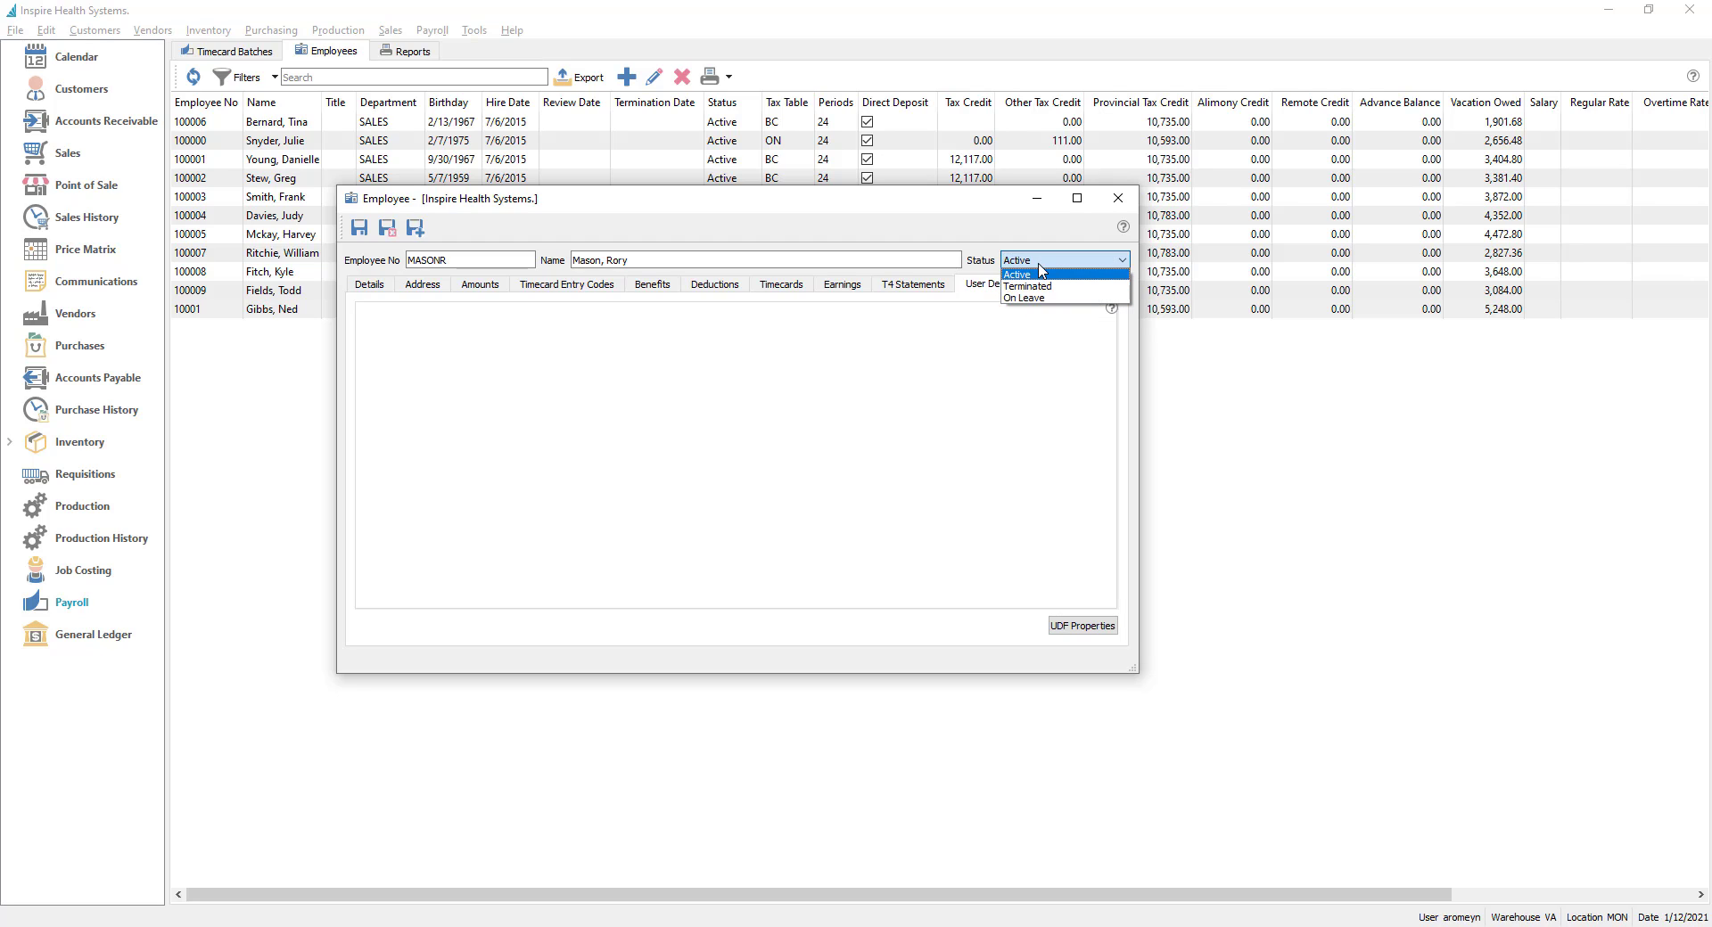
left_click(1045, 260)
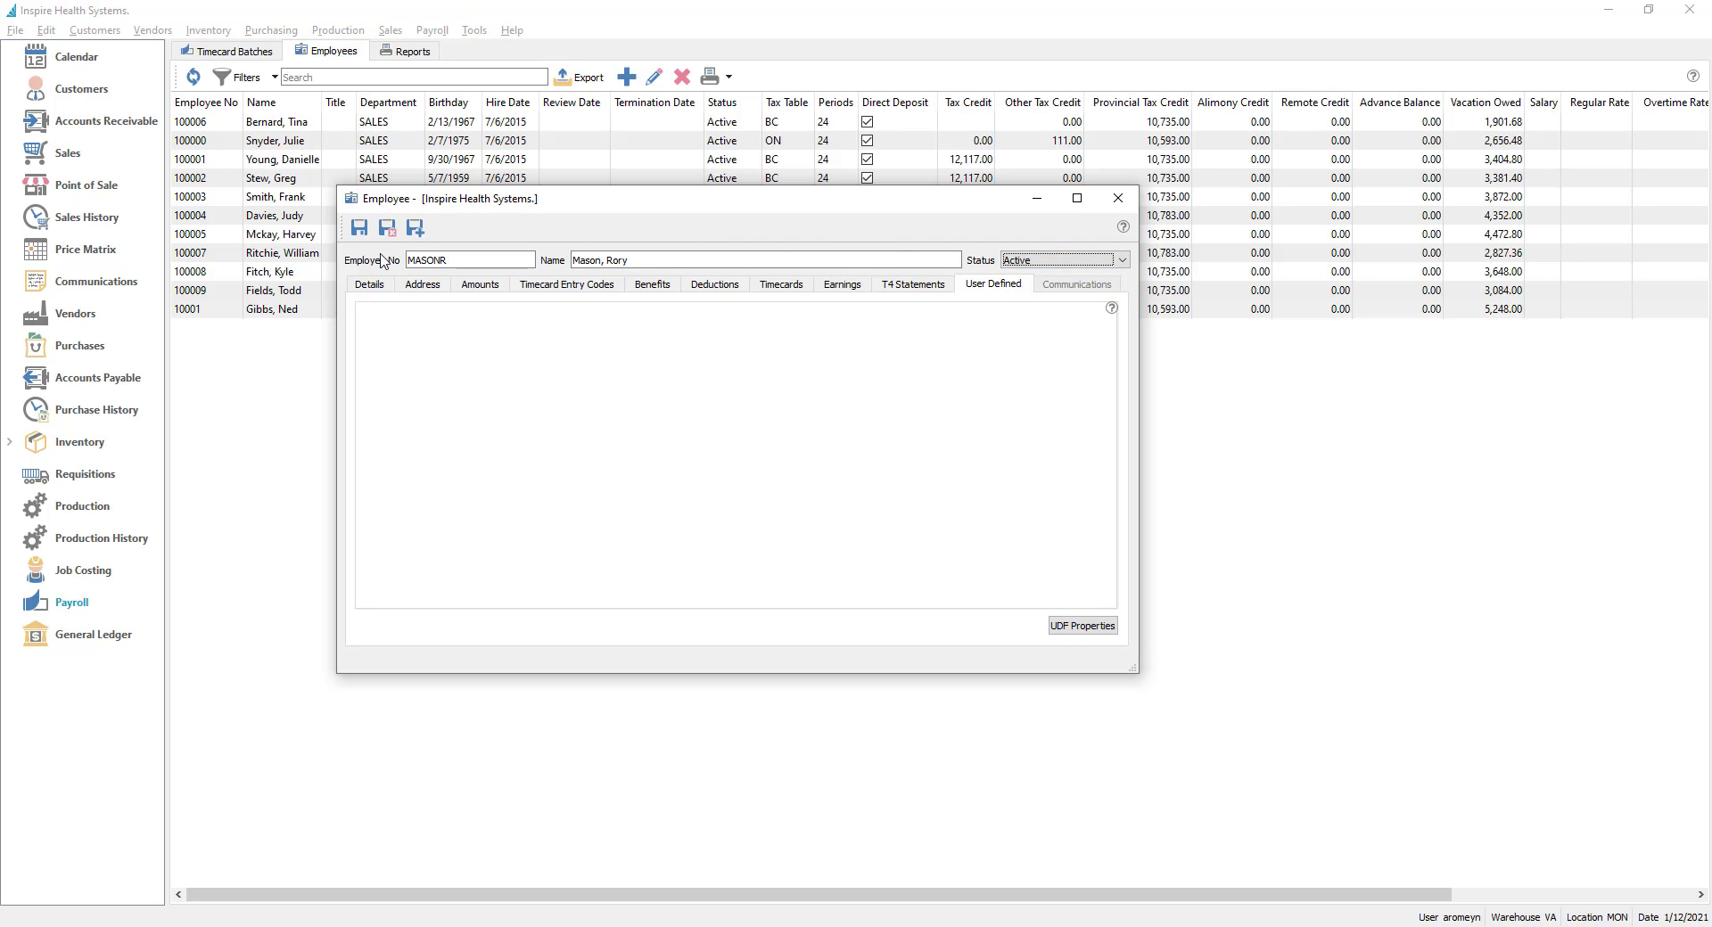
- Save and close the new employee record, and select it in the employee list
left_click(388, 229)
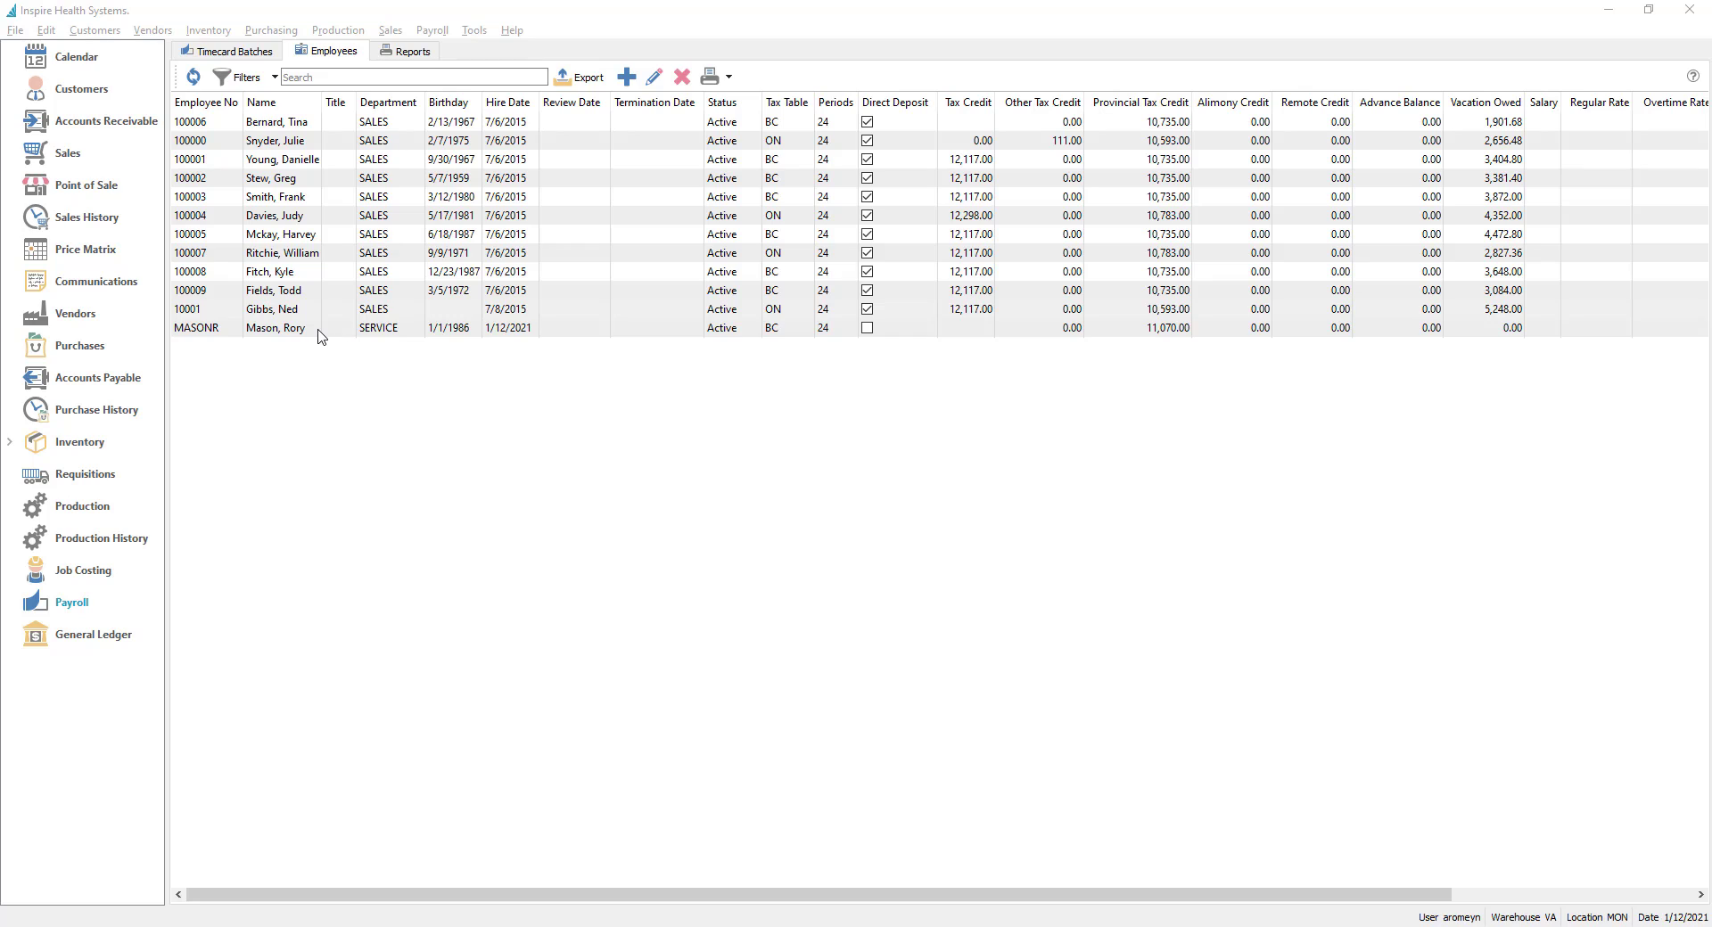
left_click(319, 331)
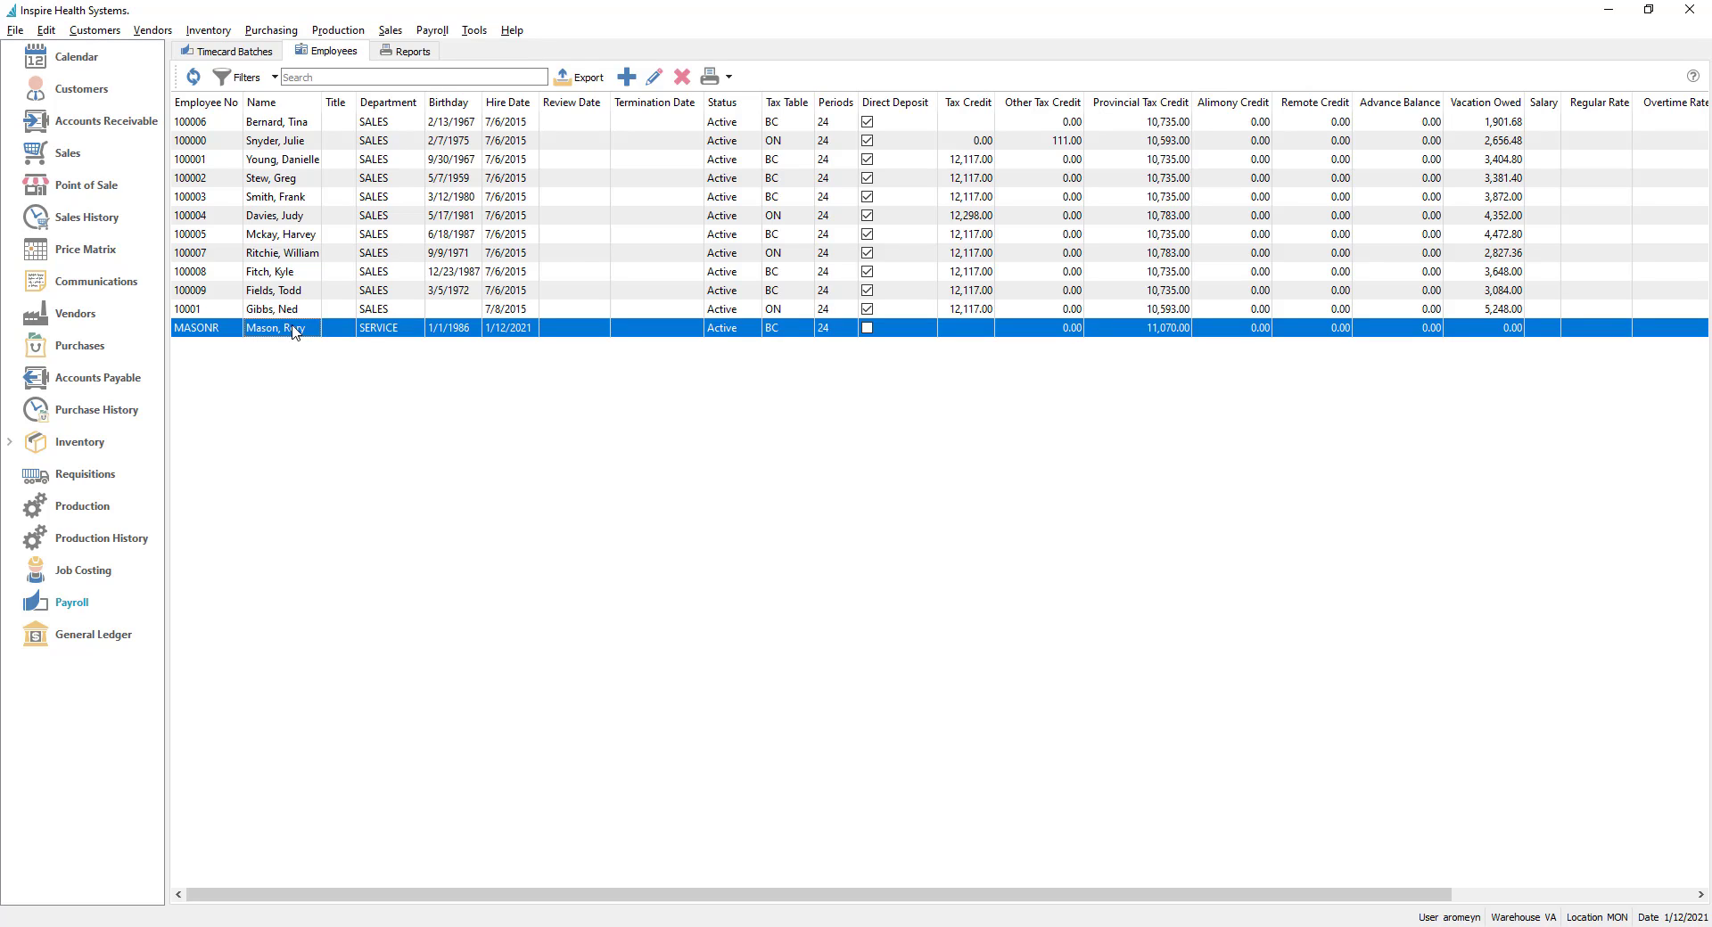